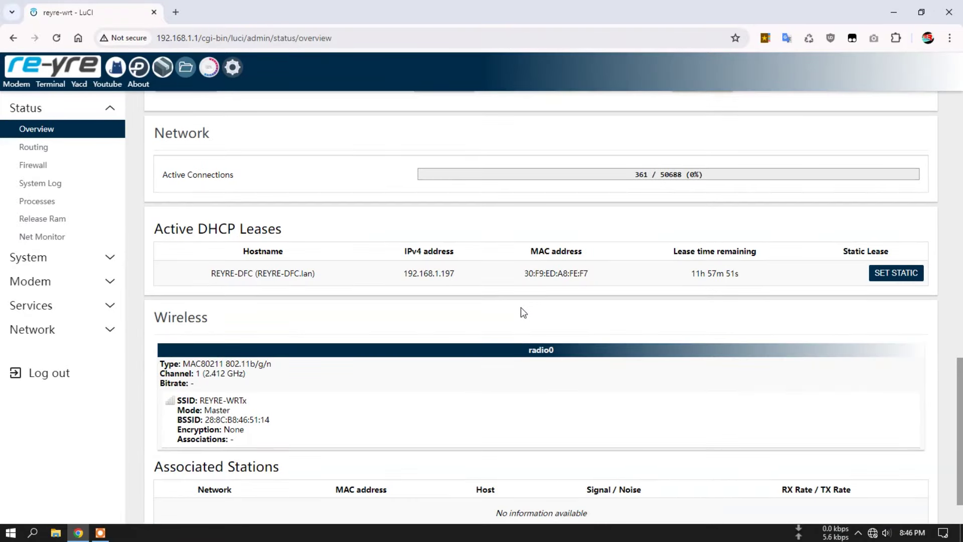
- Examine the router's status overview from the system and memory information down to the wireless and associated stations sections
scroll(530, 307, "down", 1)
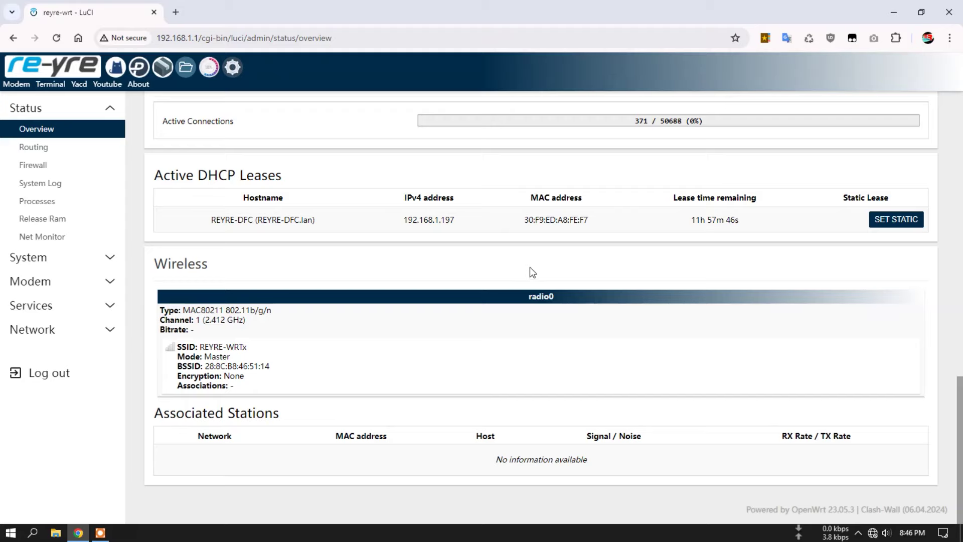
scroll(540, 264, "up", 8)
scroll(542, 252, "up", 6)
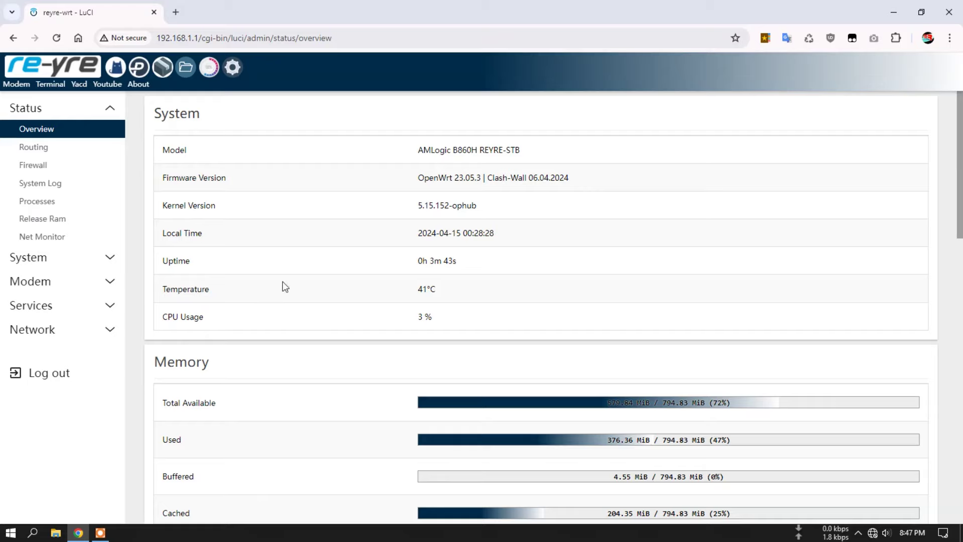
scroll(550, 348, "down", 5)
scroll(550, 349, "down", 12)
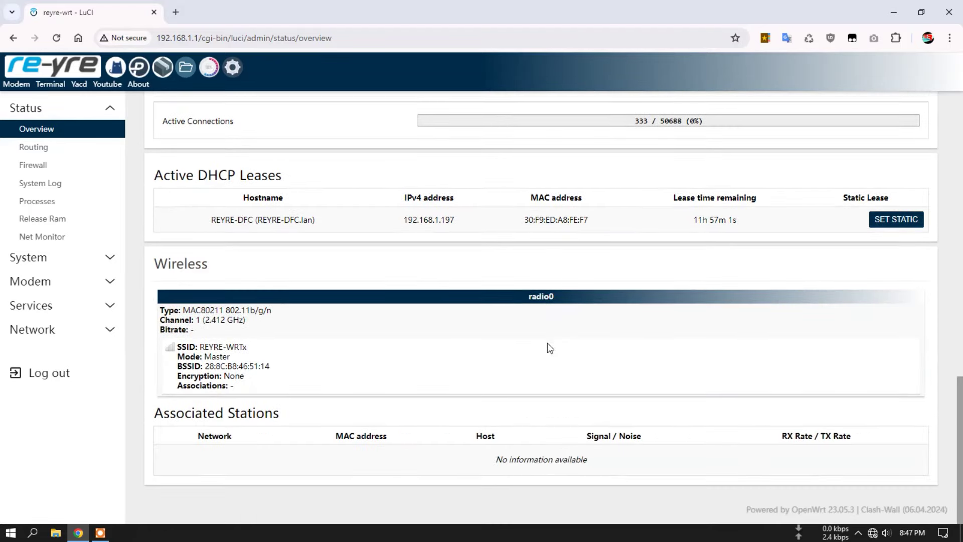
scroll(547, 351, "up", 12)
scroll(541, 362, "up", 3)
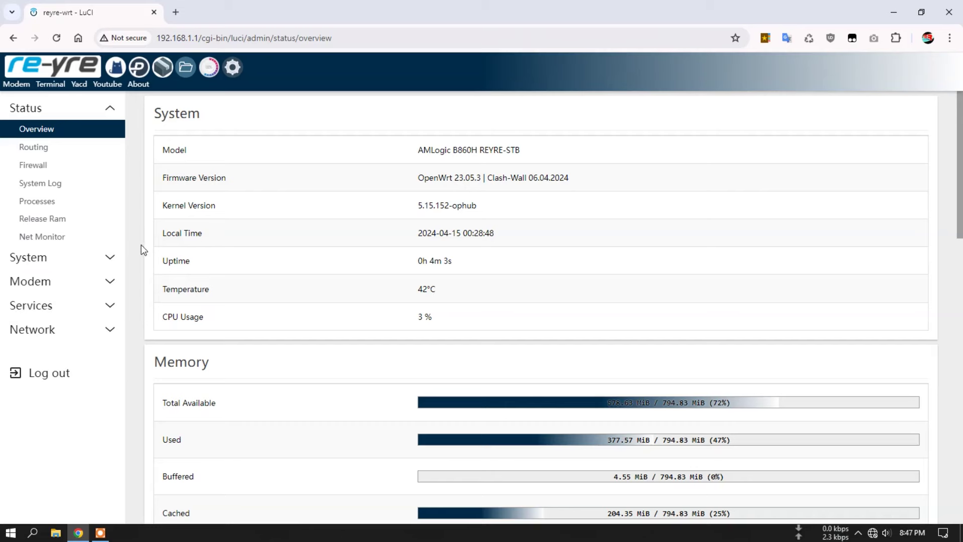
left_click_drag(959, 190, 960, 231)
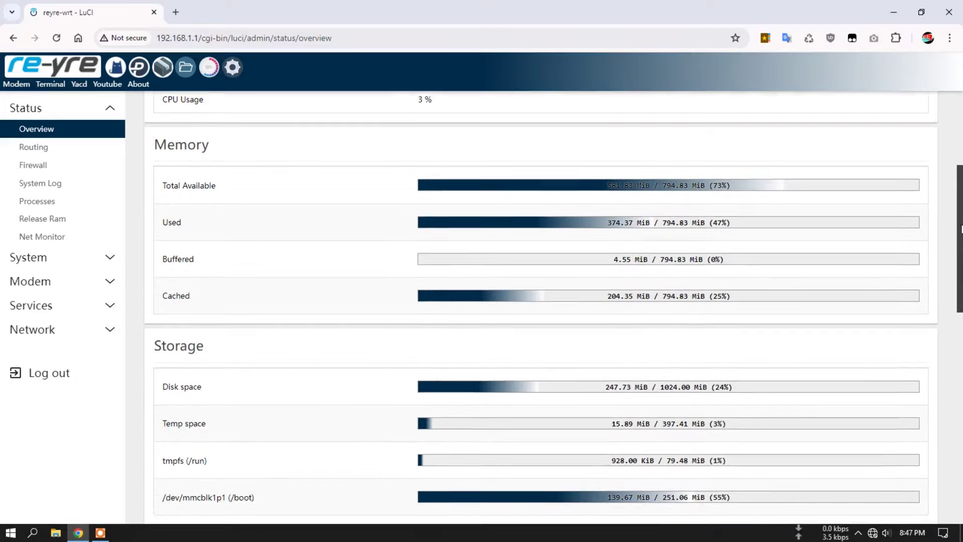
scroll(660, 187, "up", 5)
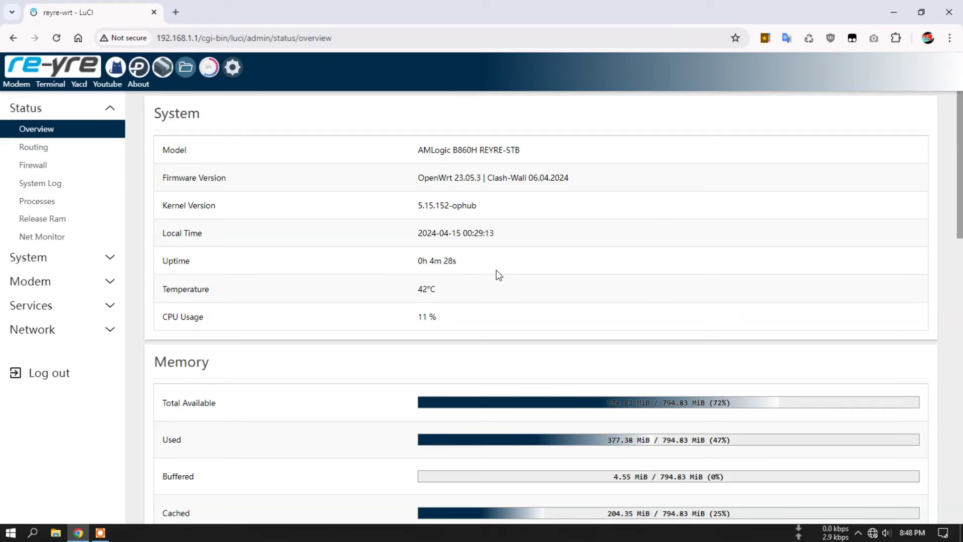
- Review the overview's storage, port status, active connections, DHCP leases and wireless radio0 sections in turn
scroll(510, 272, "down", 6)
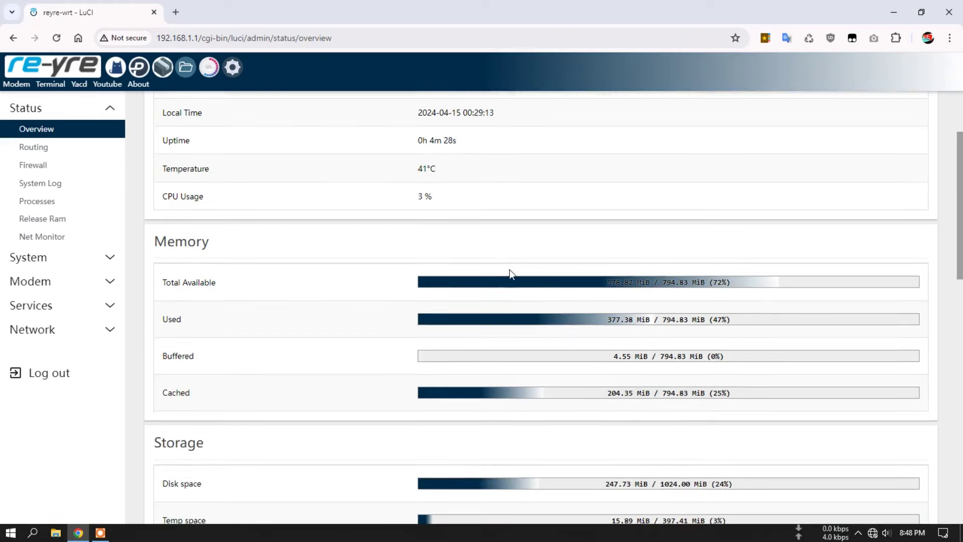
scroll(529, 275, "down", 2)
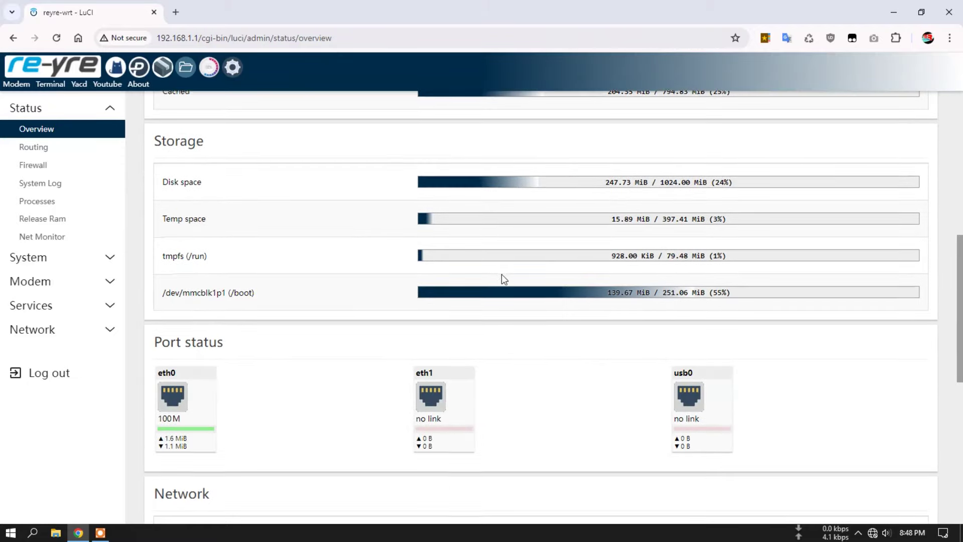
scroll(503, 278, "down", 2)
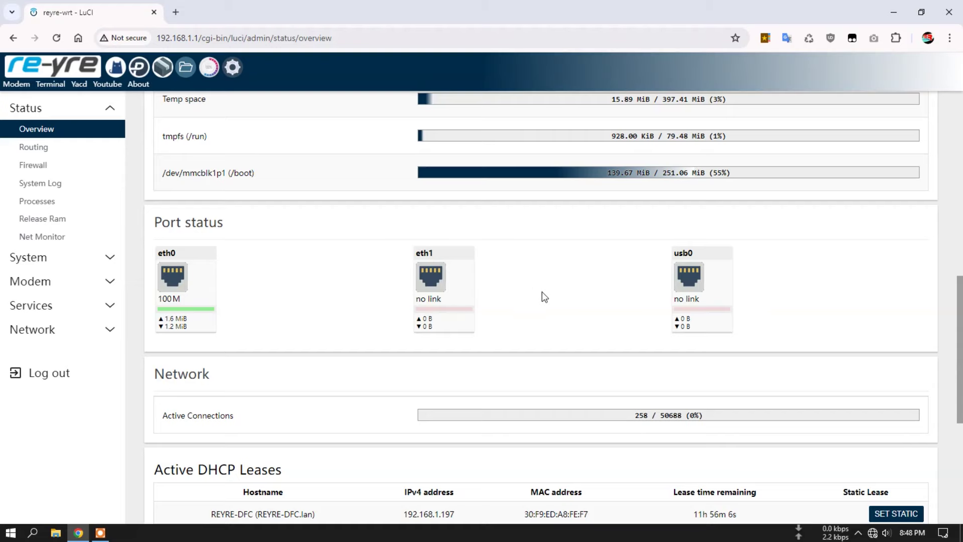
scroll(541, 290, "down", 2)
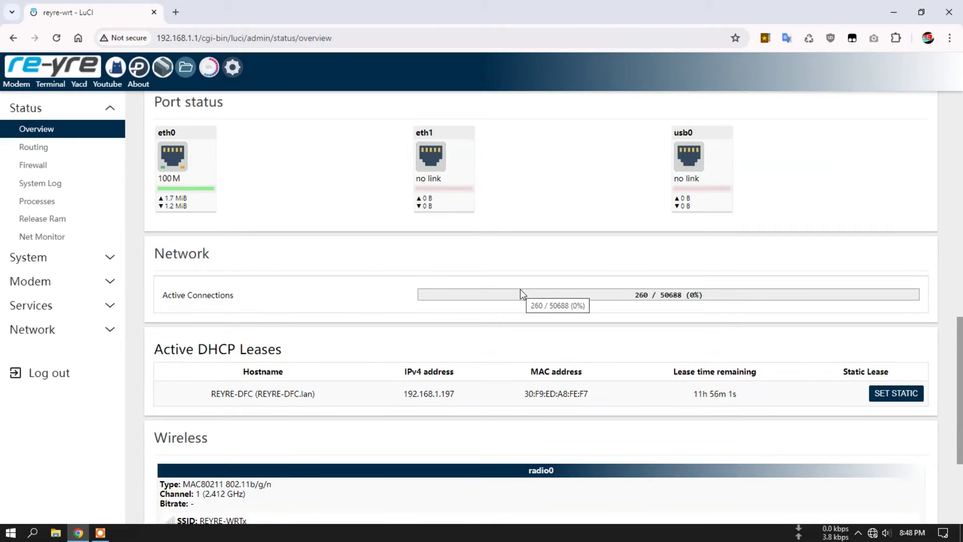
scroll(520, 294, "up", 3)
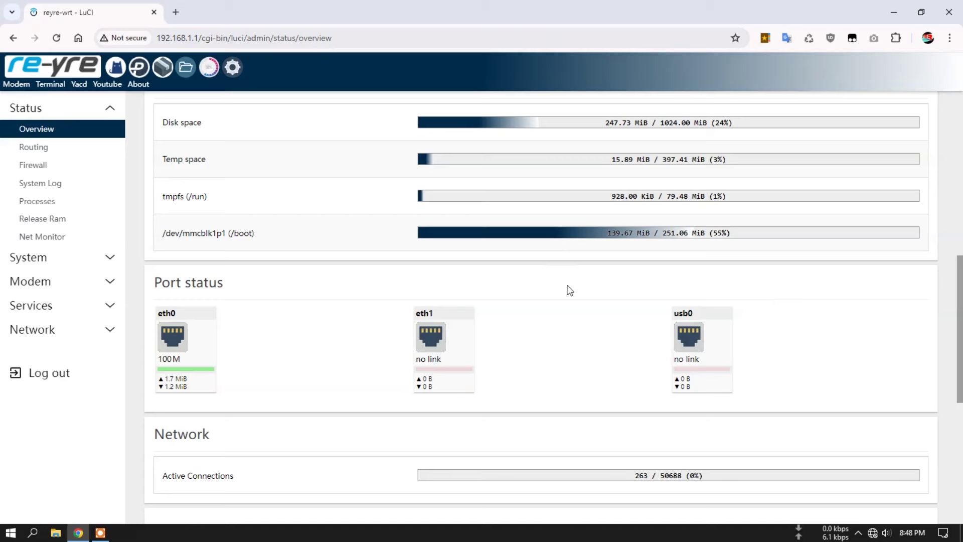
scroll(489, 290, "down", 3)
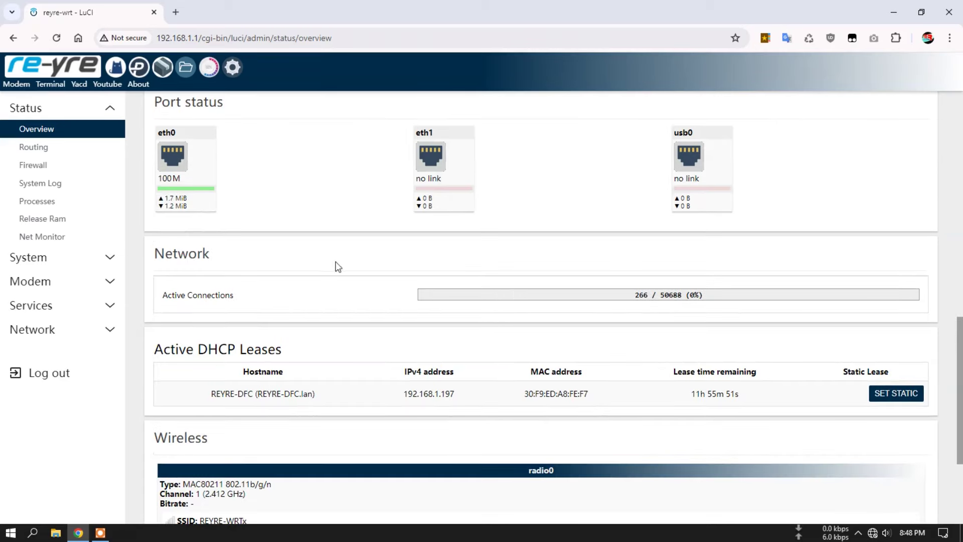
scroll(333, 329, "down", 2)
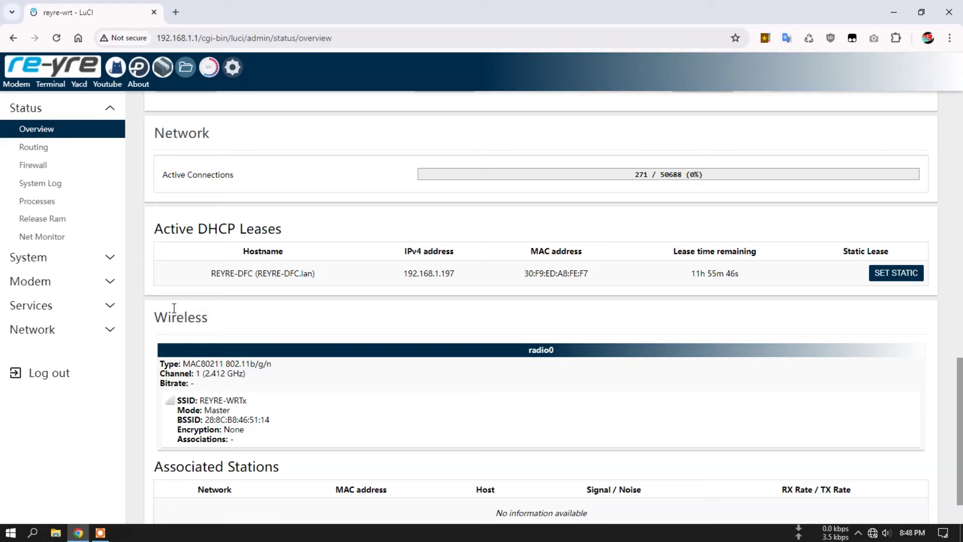
scroll(559, 286, "down", 2)
scroll(555, 291, "up", 3)
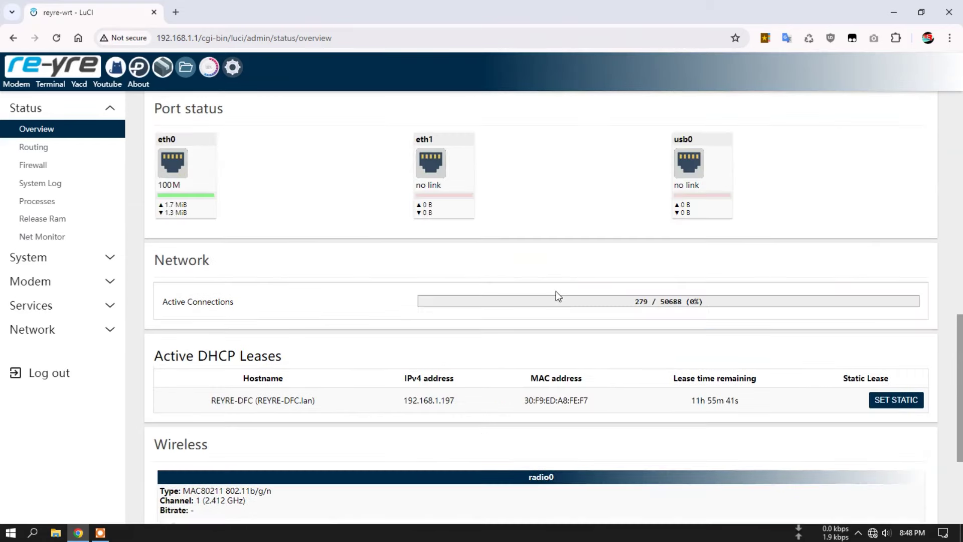
scroll(555, 291, "down", 3)
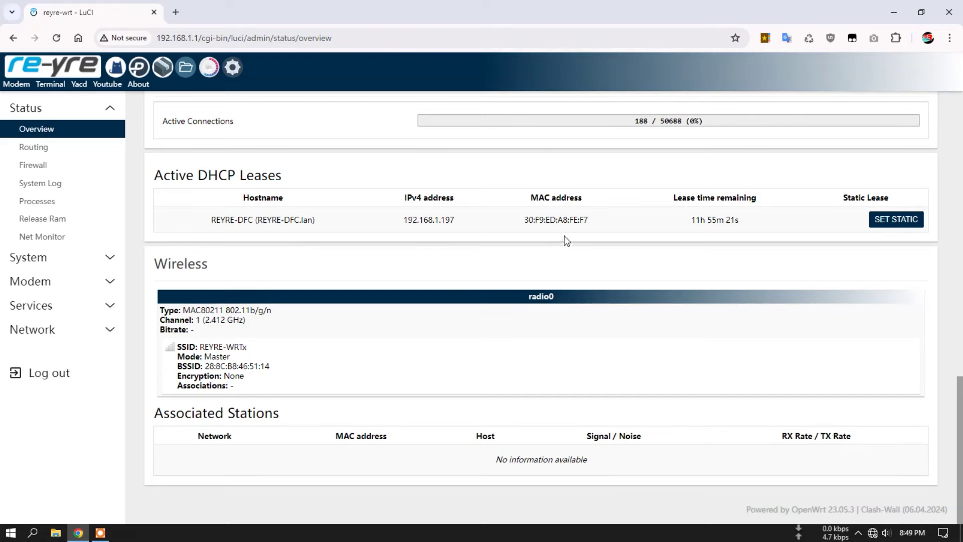
scroll(554, 249, "up", 3)
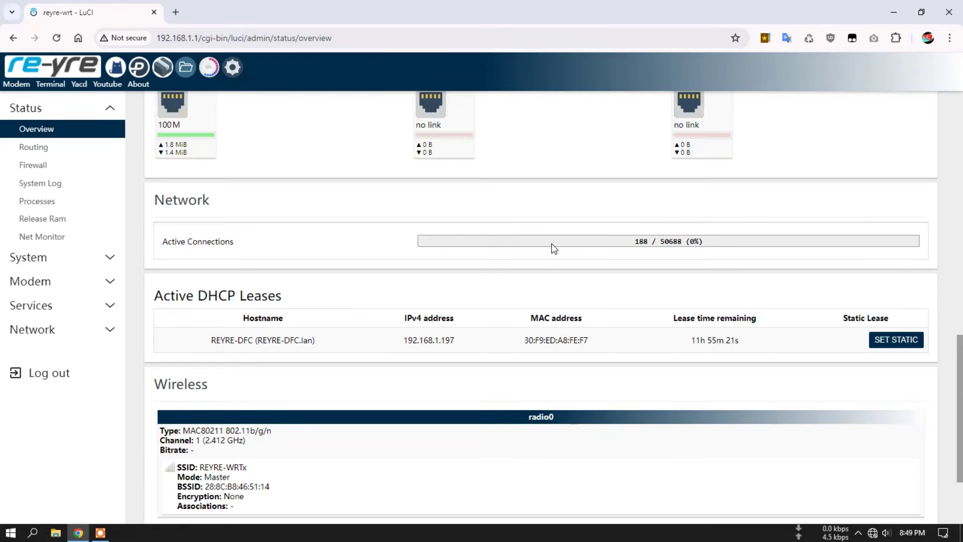
scroll(554, 249, "down", 3)
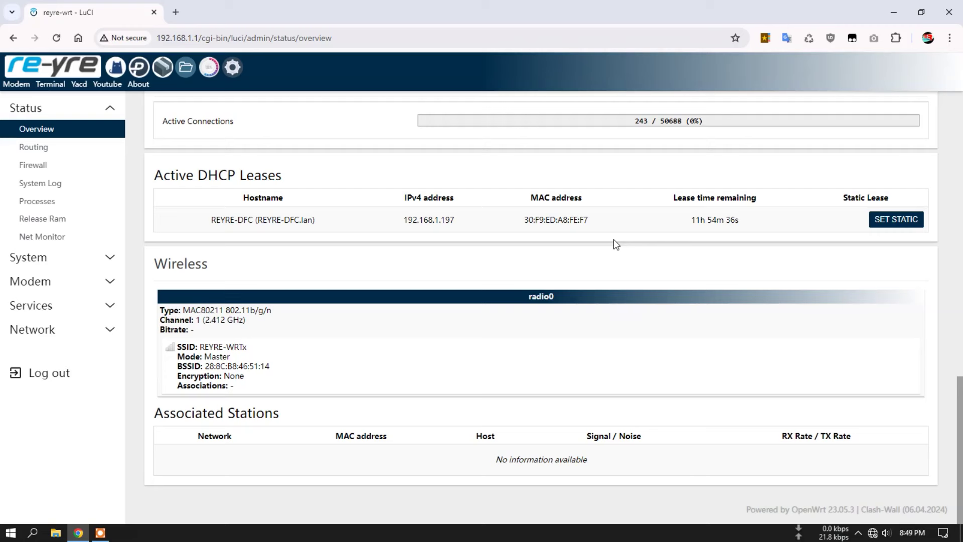
- Connect the computer to the open Wi-Fi network REYRE-WRTx
left_click(873, 531)
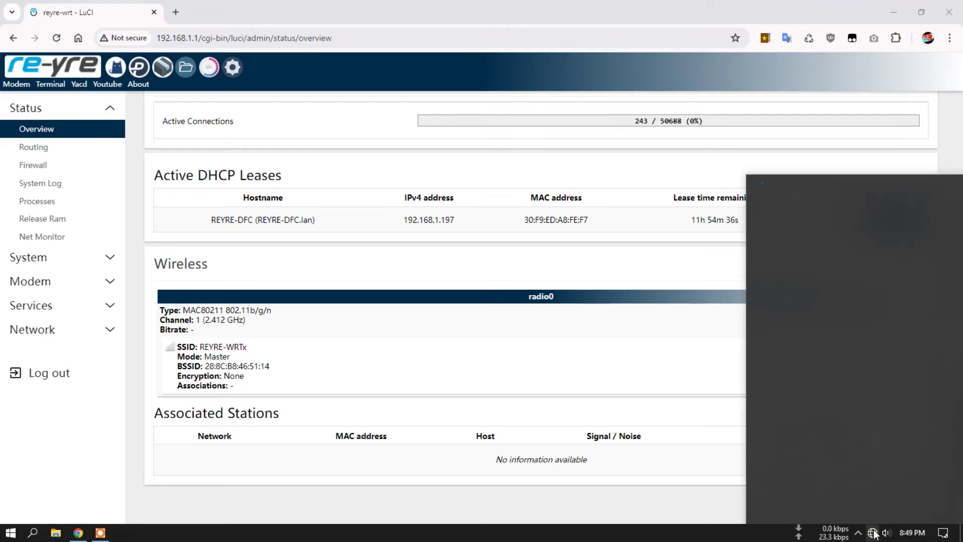
left_click(835, 194)
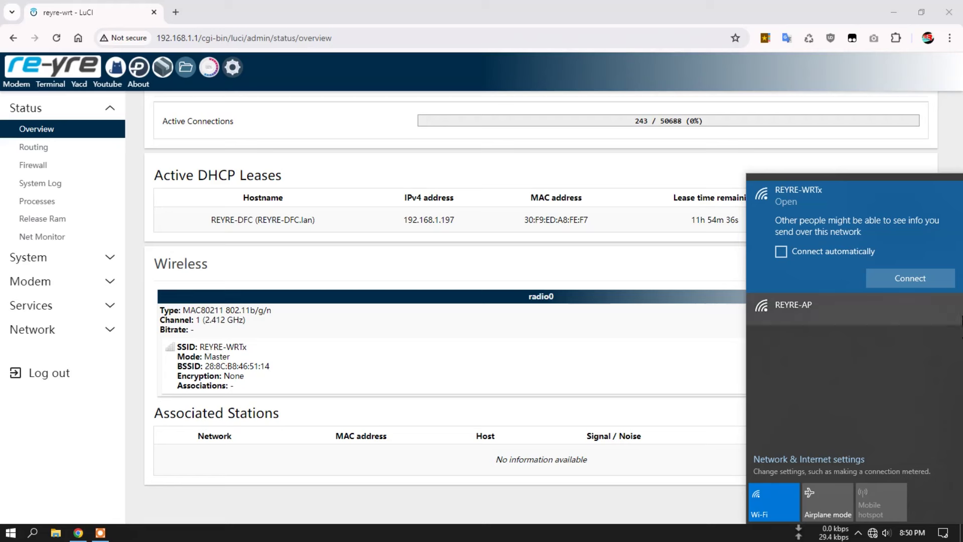
left_click(914, 278)
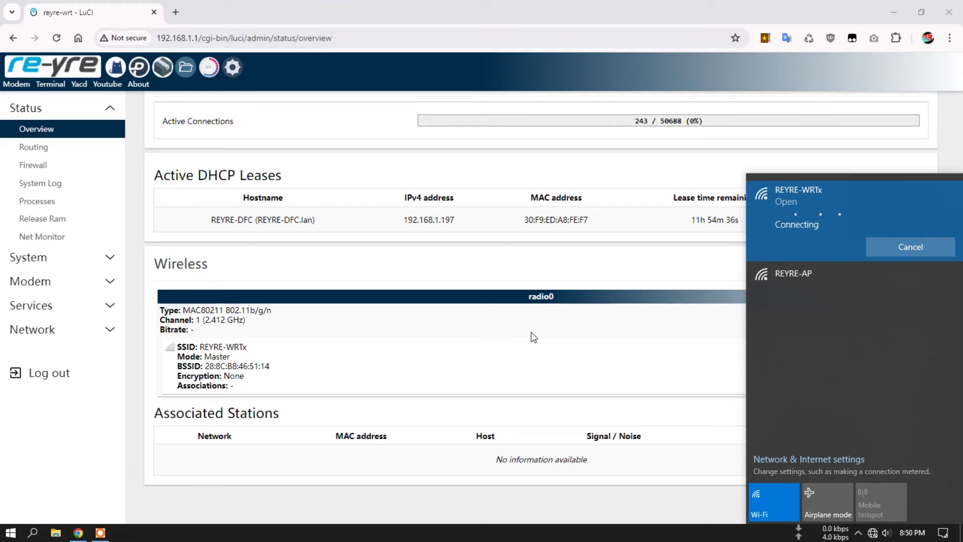
- Reload the router's status overview and check the DHCP leases and associated stations for the connected computer
left_click(56, 64)
left_click(53, 67)
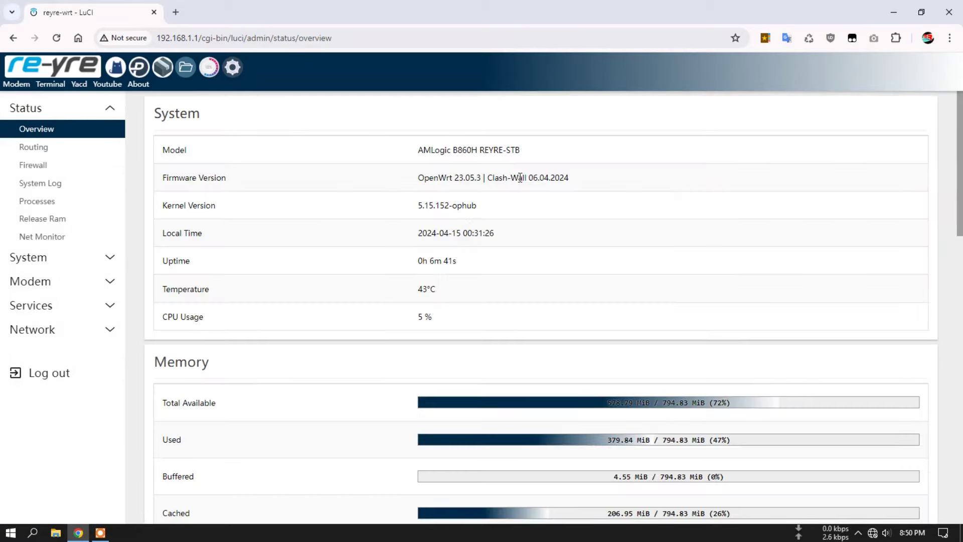
scroll(519, 180, "down", 20)
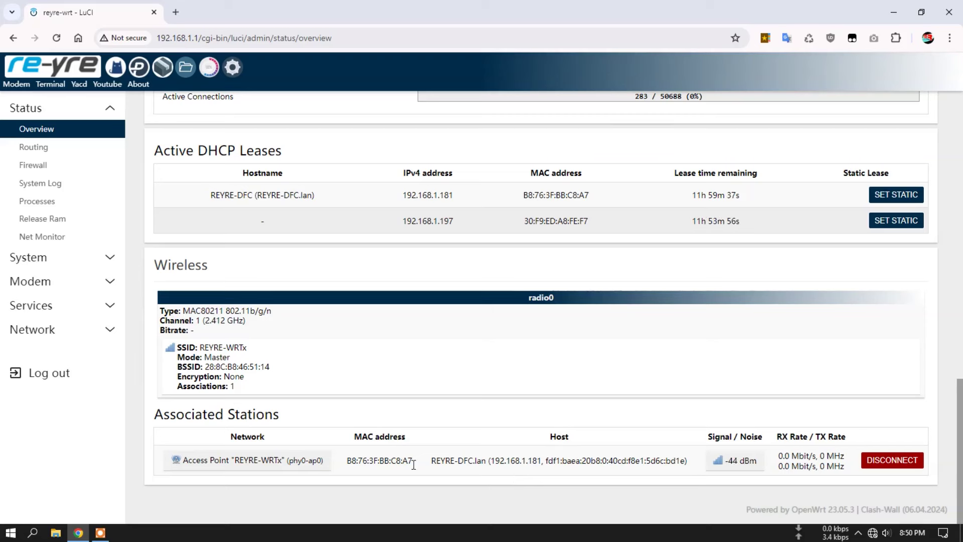
- Open the Windows network adapter list from the Network & Internet settings and close the Settings window
left_click(872, 534)
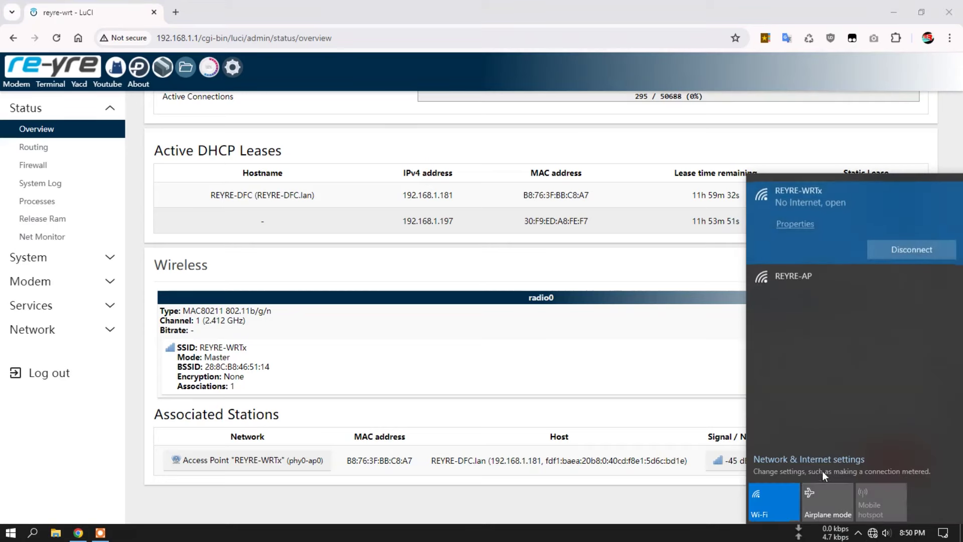
left_click(819, 457)
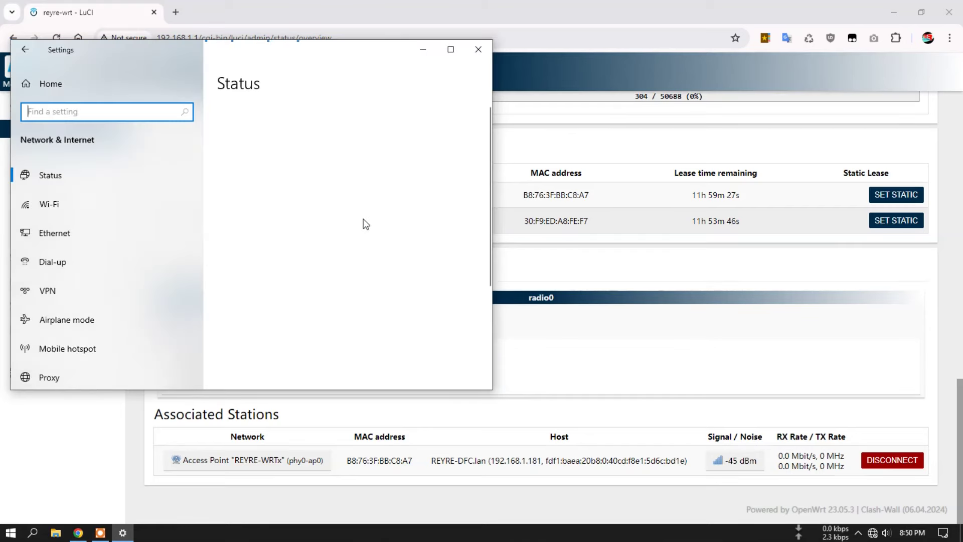
scroll(300, 239, "down", 3)
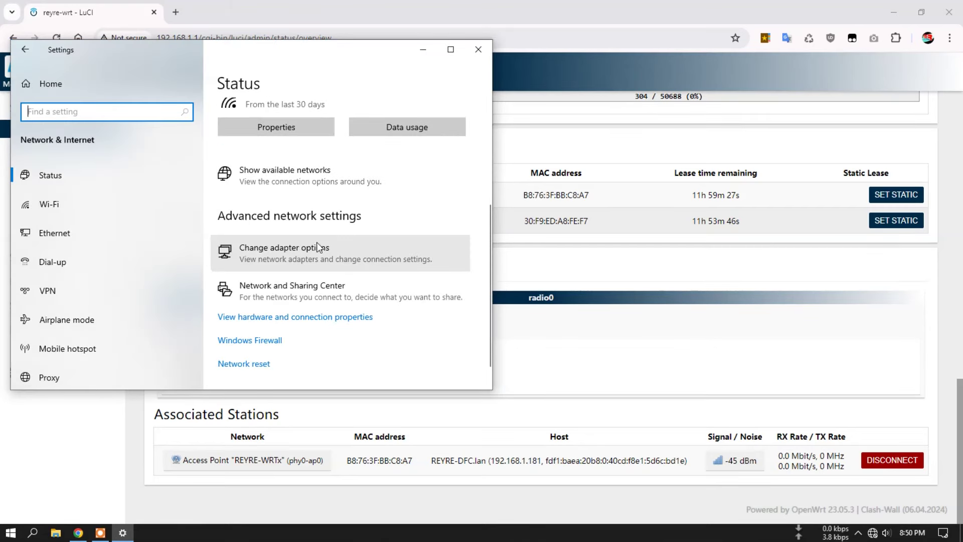
left_click(319, 246)
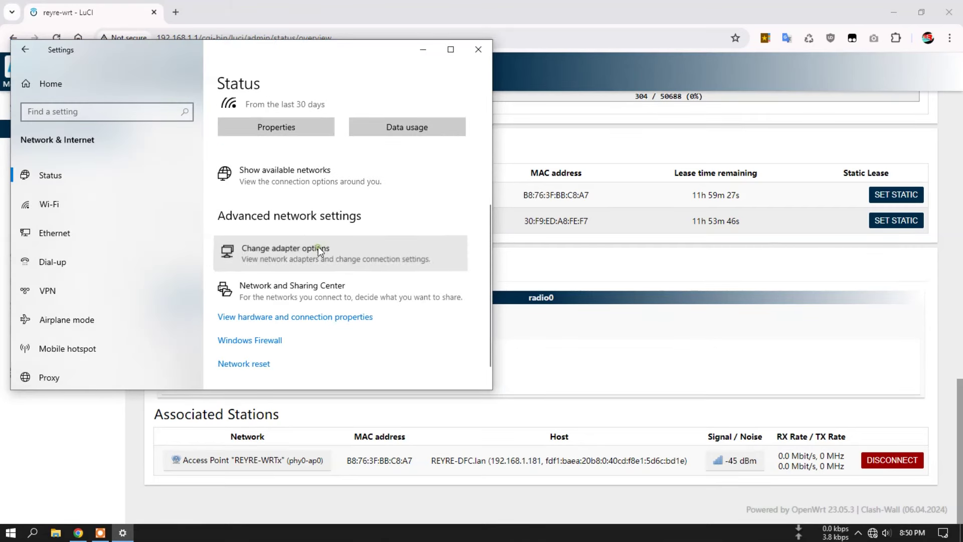
left_click(362, 245)
left_click(478, 49)
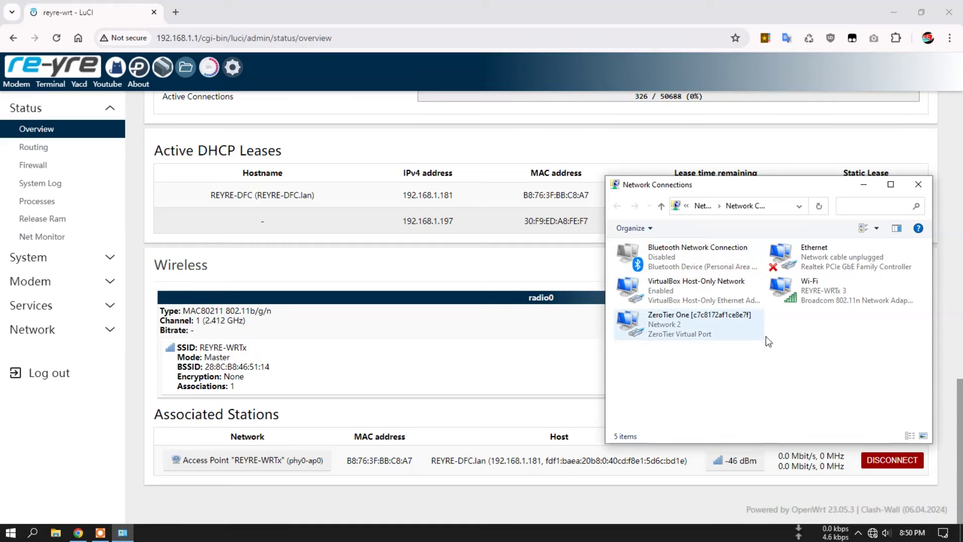
- View the Wi-Fi adapter's connection details, close its status dialogs and return to the router page in the browser
right_click(813, 288)
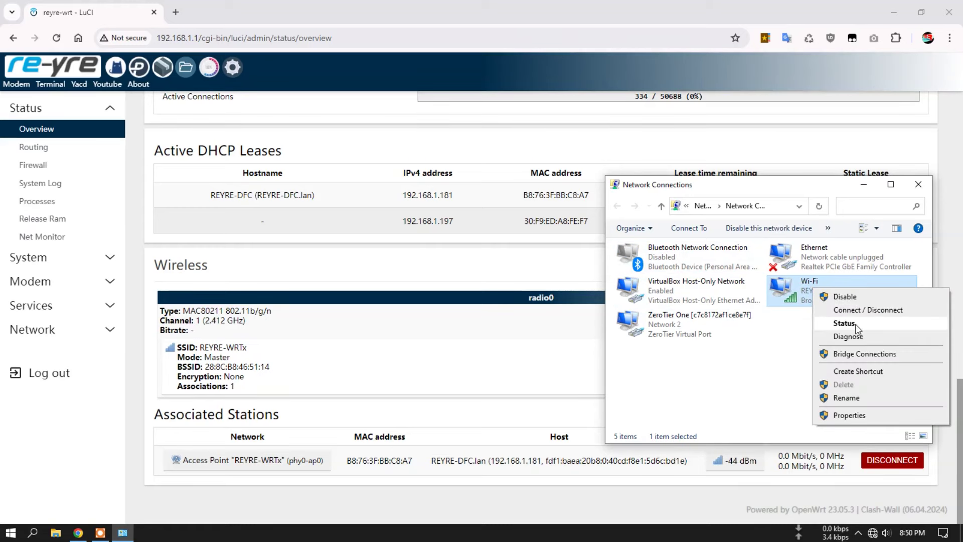
left_click(855, 325)
left_click(413, 279)
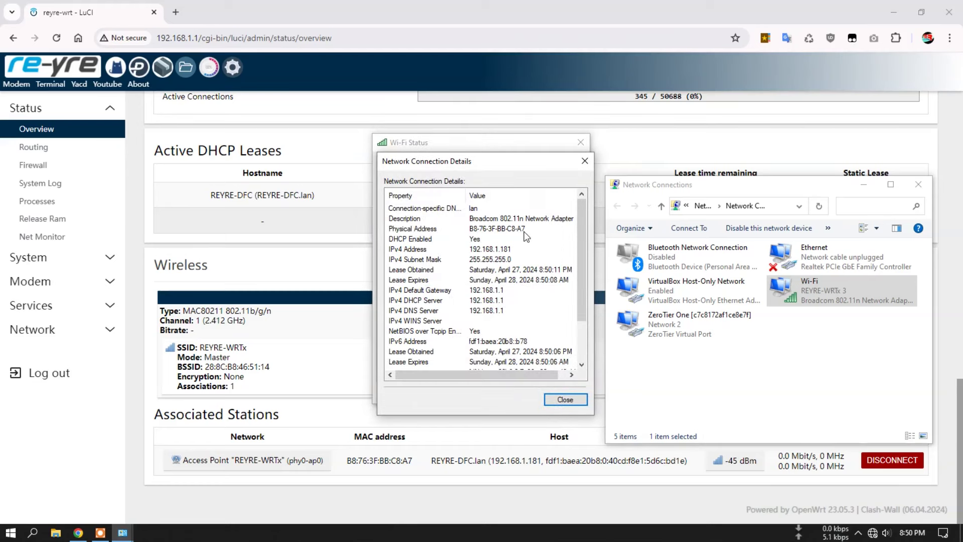
left_click(569, 397)
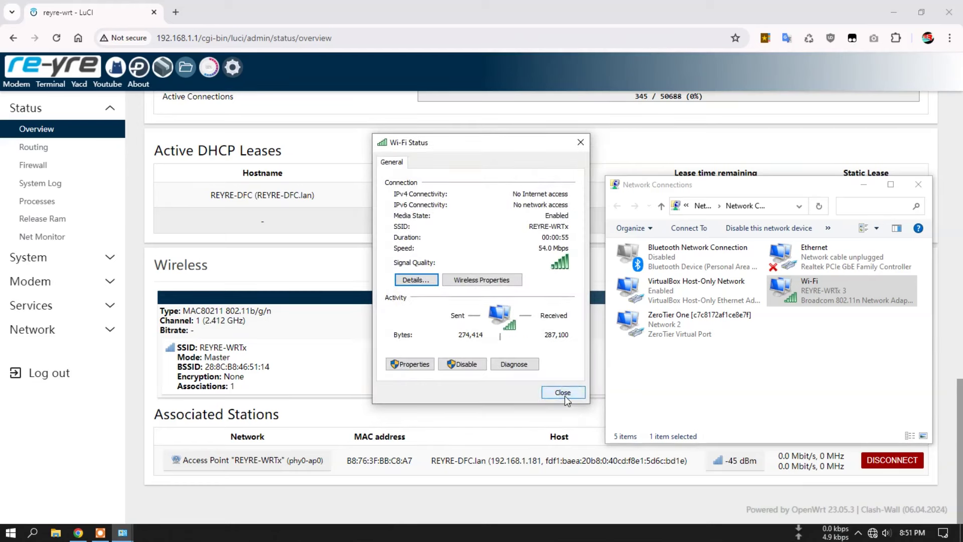
left_click(565, 396)
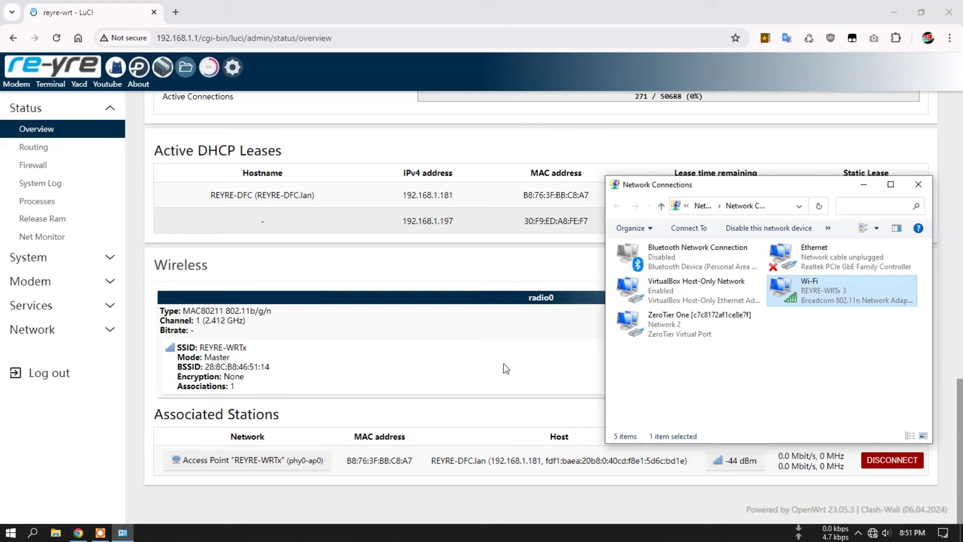
left_click(514, 423)
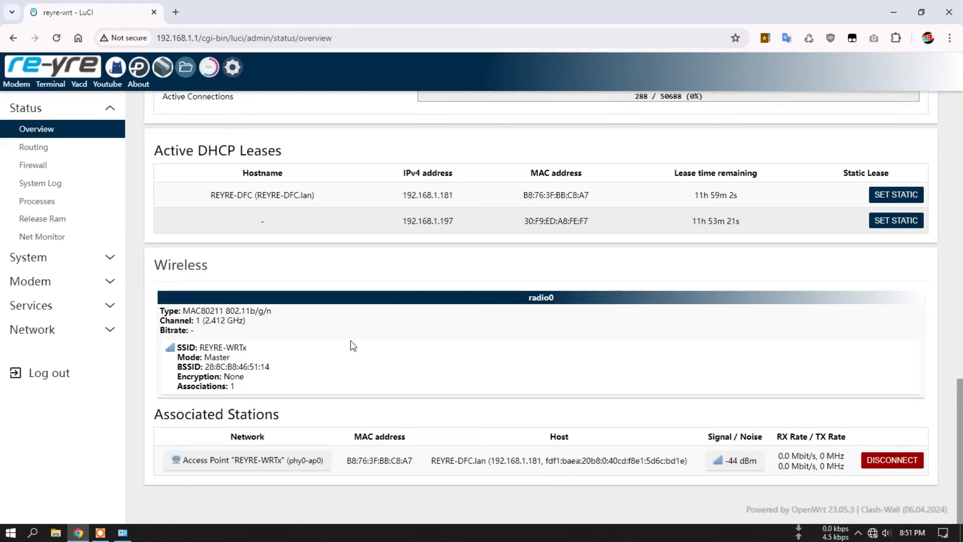
- Open the router's routing status and view the IPv6 routing tables, returning to the IPv4 ones
left_click(64, 149)
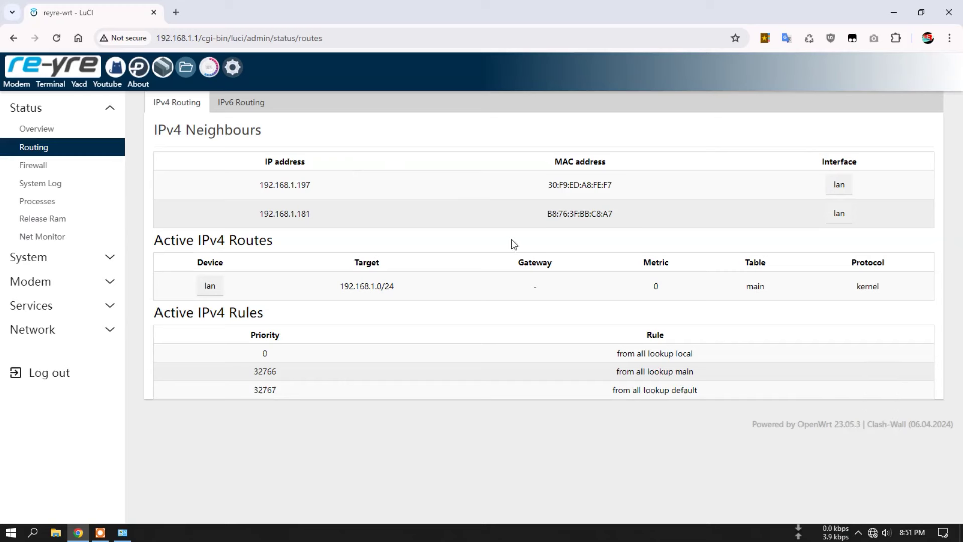
left_click(265, 103)
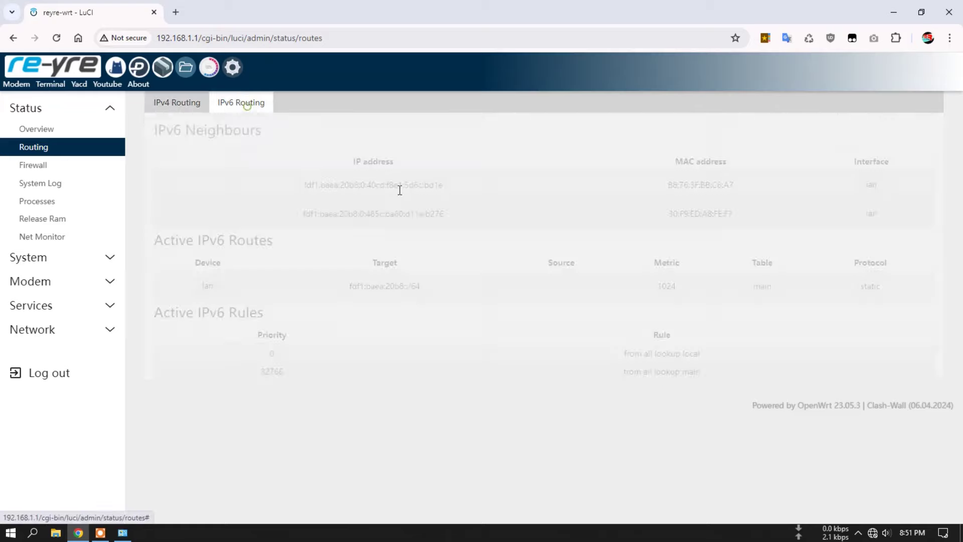
left_click(193, 107)
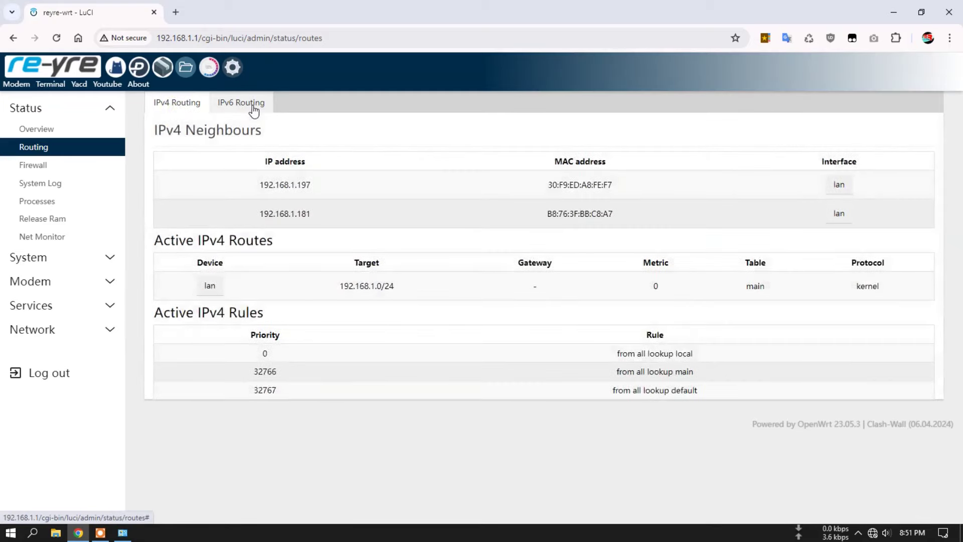
- View the firewall status page with its traffic filter chains and open the system log
left_click(254, 106)
left_click(69, 168)
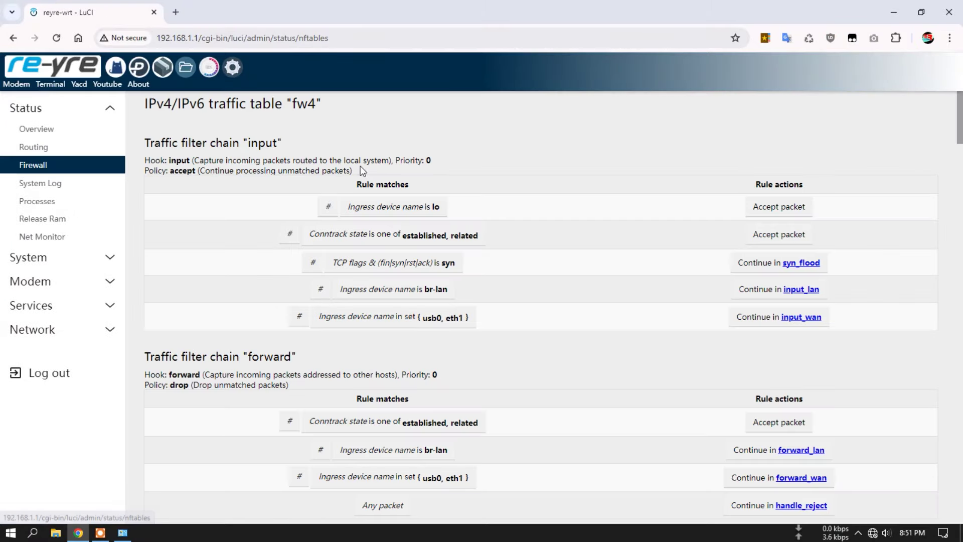
left_click(56, 183)
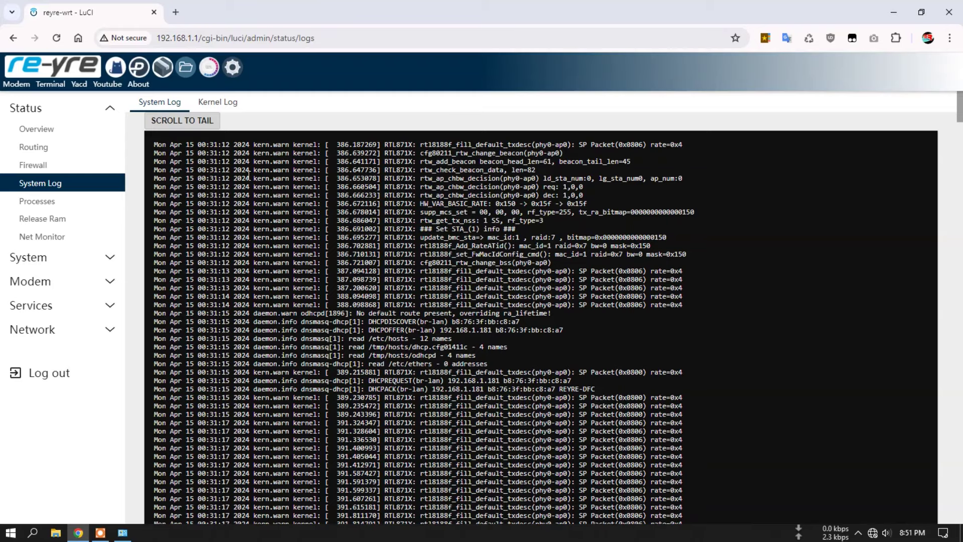
- Open the kernel log and examine the RTL871X wireless driver entries, highlighting a block of them before returning to the log's start
left_click(217, 104)
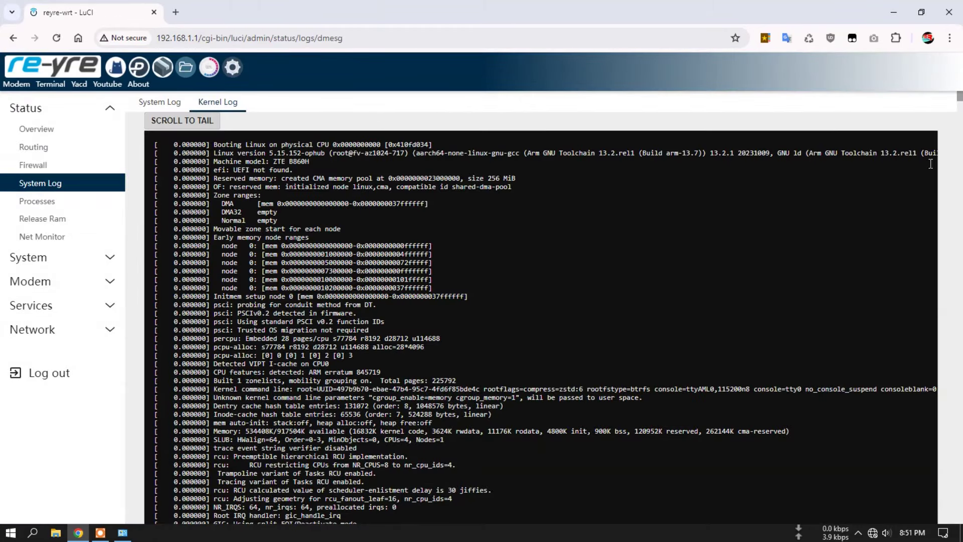
left_click_drag(959, 103, 960, 440)
scroll(959, 439, "down", 4)
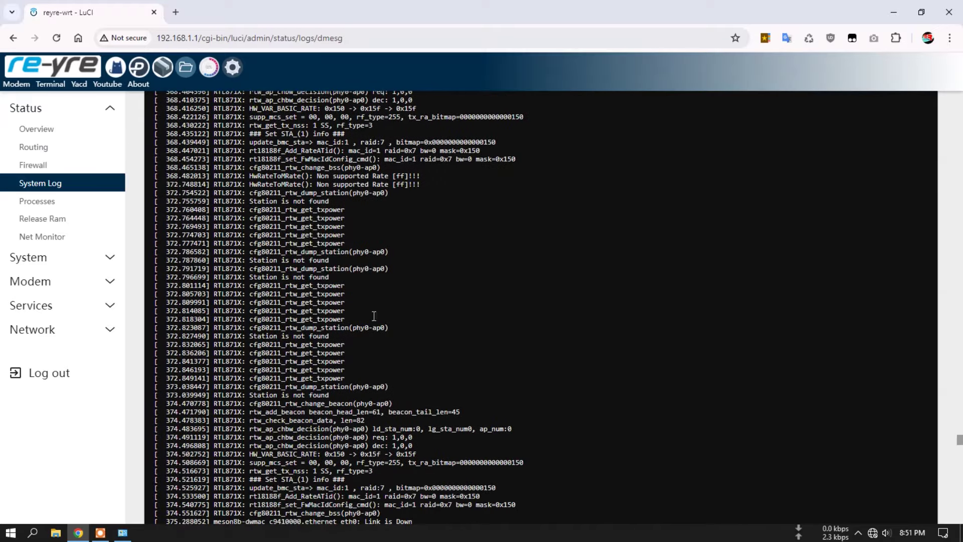
left_click_drag(344, 378, 156, 190)
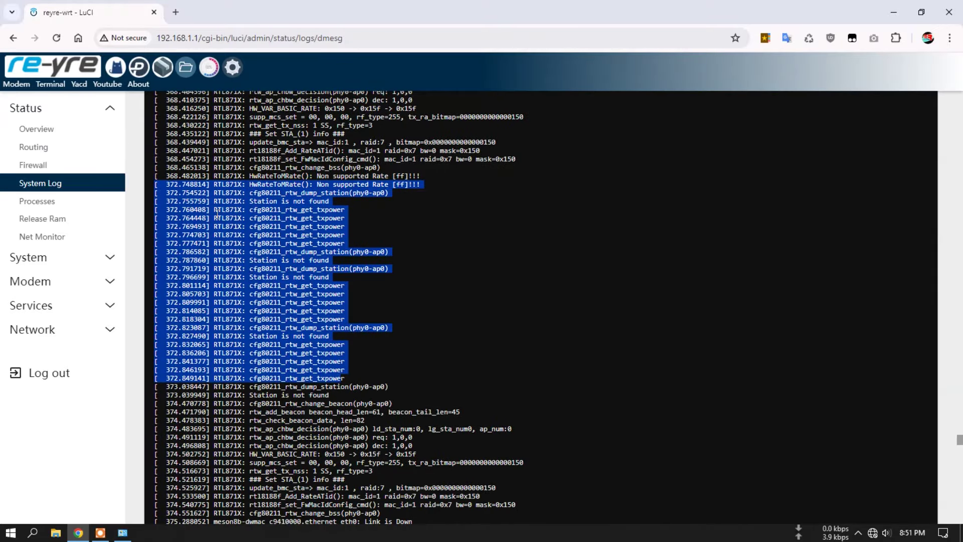
left_click(426, 205)
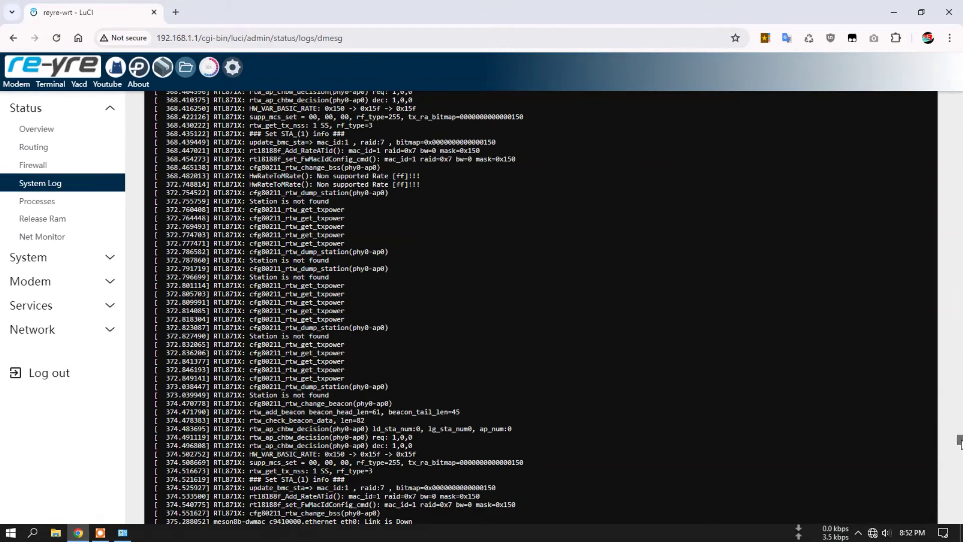
left_click_drag(960, 441, 962, 62)
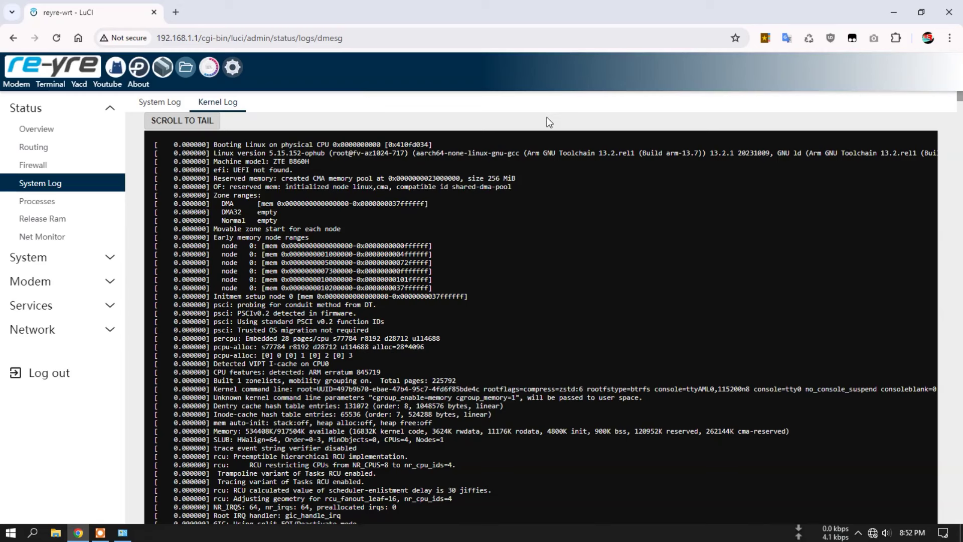
- Jump between the tail and the head of the kernel log several times, ending at the head
left_click(186, 123)
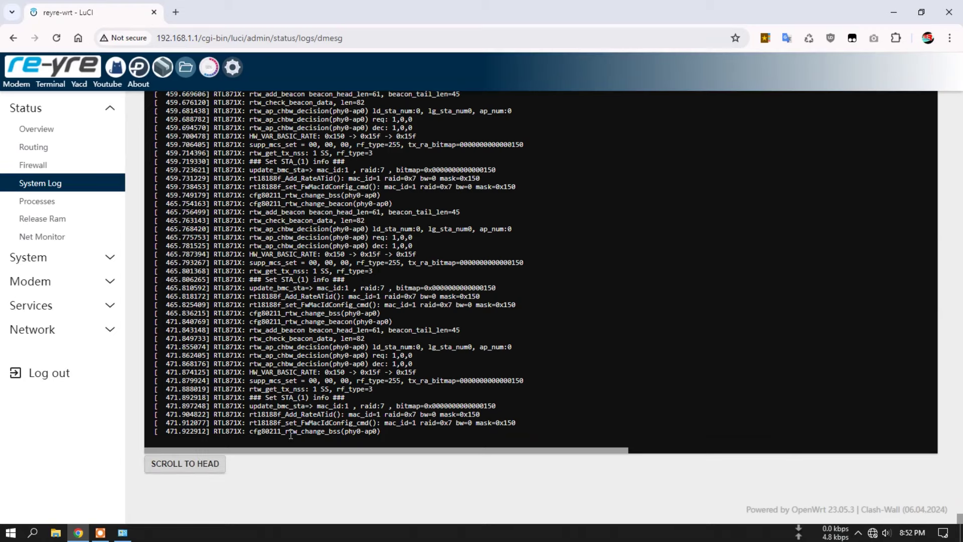
left_click(198, 465)
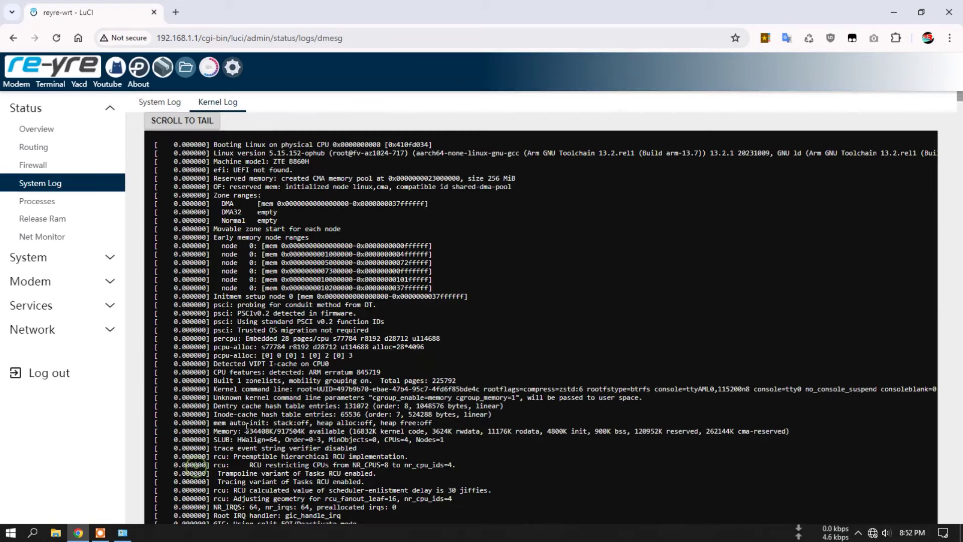
left_click(198, 120)
left_click(199, 466)
left_click(198, 121)
left_click(196, 466)
- Open the router's process list and look through it to the last process
left_click(39, 201)
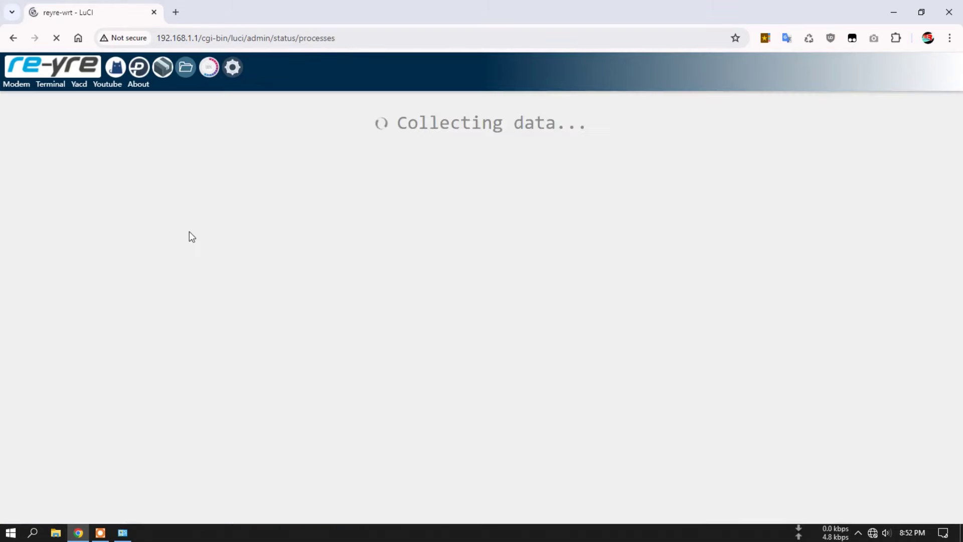
scroll(574, 253, "down", 20)
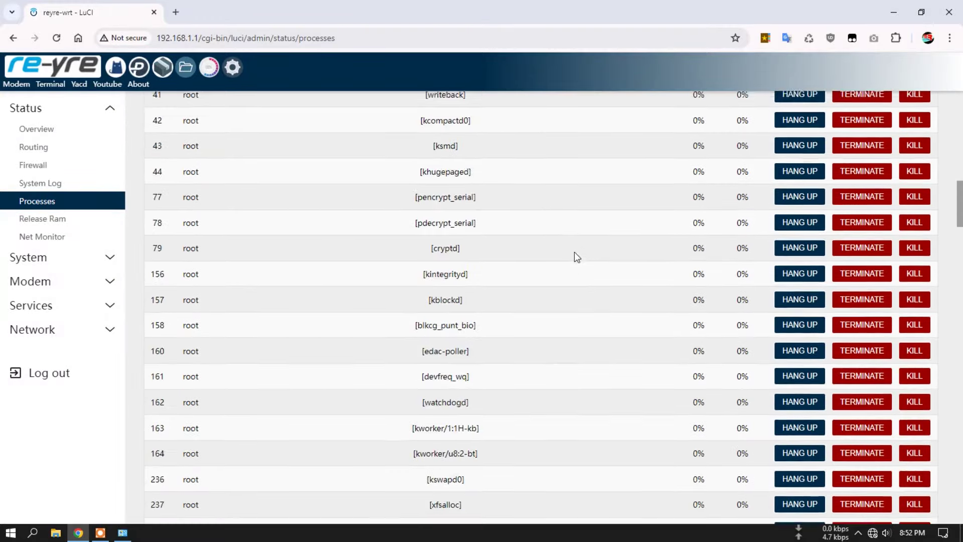
scroll(592, 276, "down", 20)
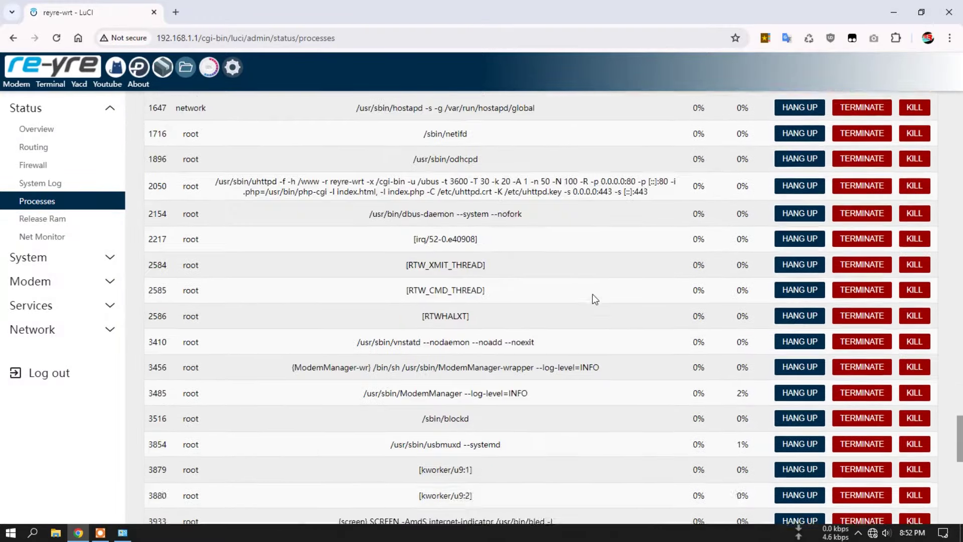
scroll(592, 294, "down", 4)
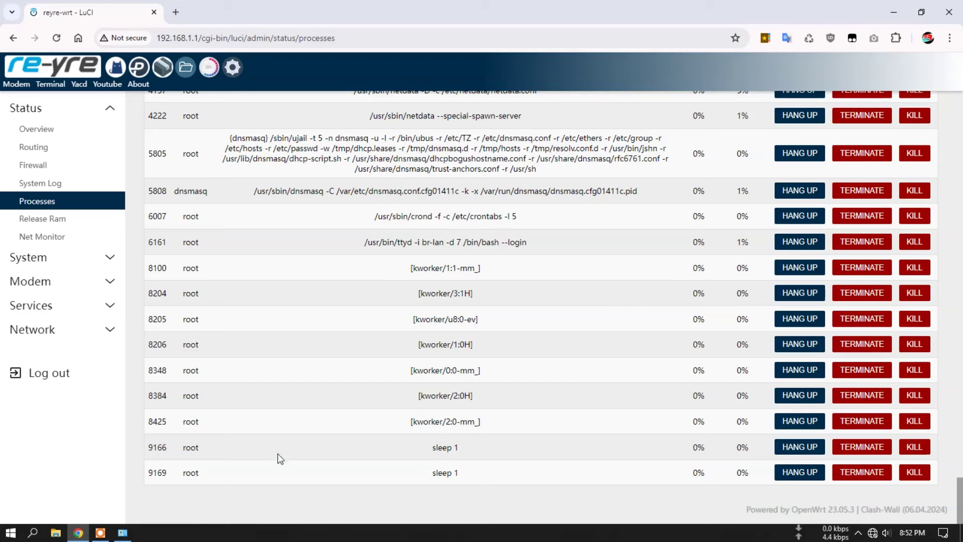
- Release the router's RAM and open the Net Monitor page
left_click(55, 224)
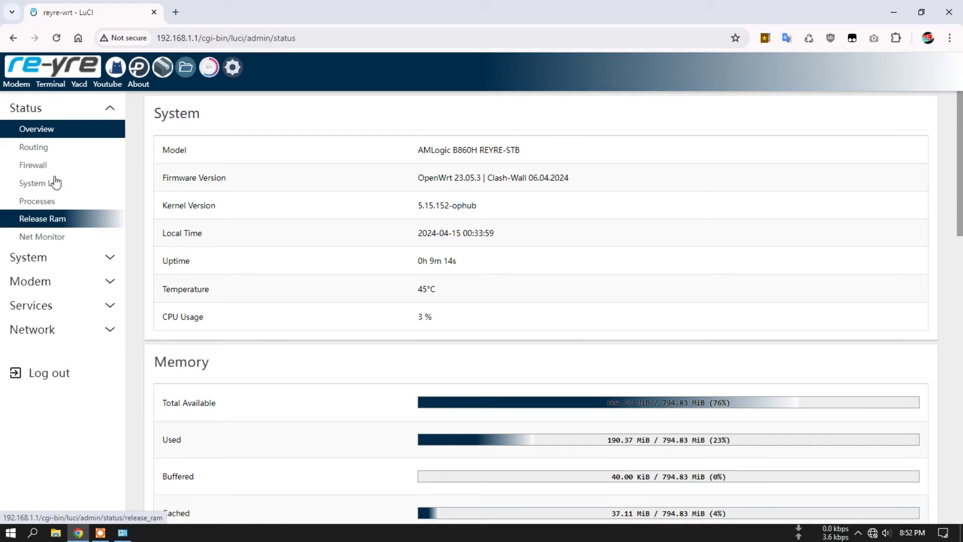
left_click(61, 237)
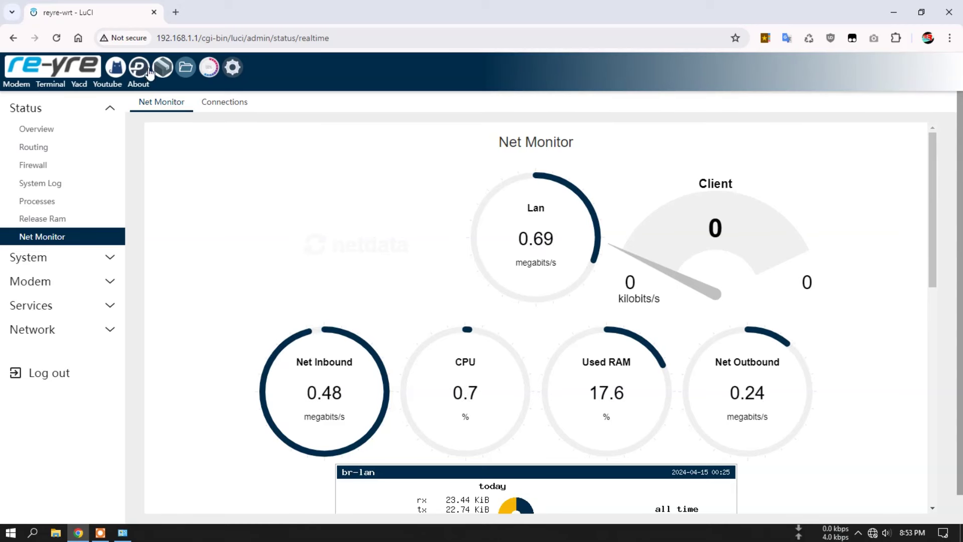
- Open the File Manager in a new browser tab and view the netdata.html file in the www folder
right_click(166, 64)
right_click(190, 60)
left_click(249, 79)
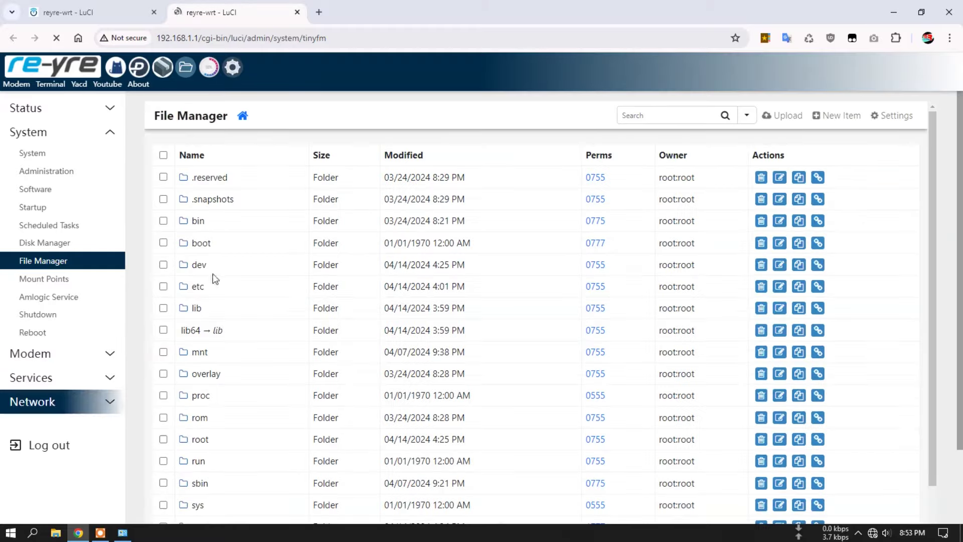
scroll(255, 277, "down", 4)
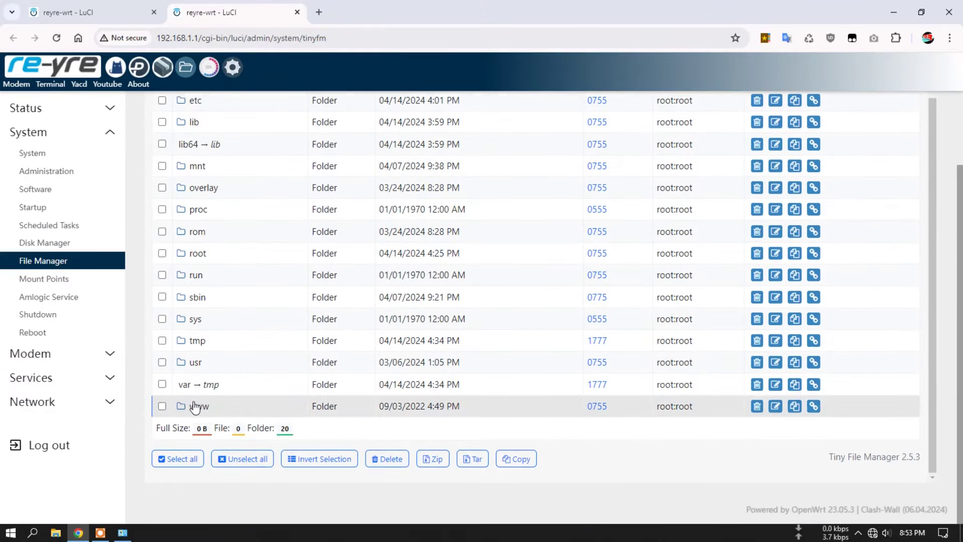
left_click(194, 408)
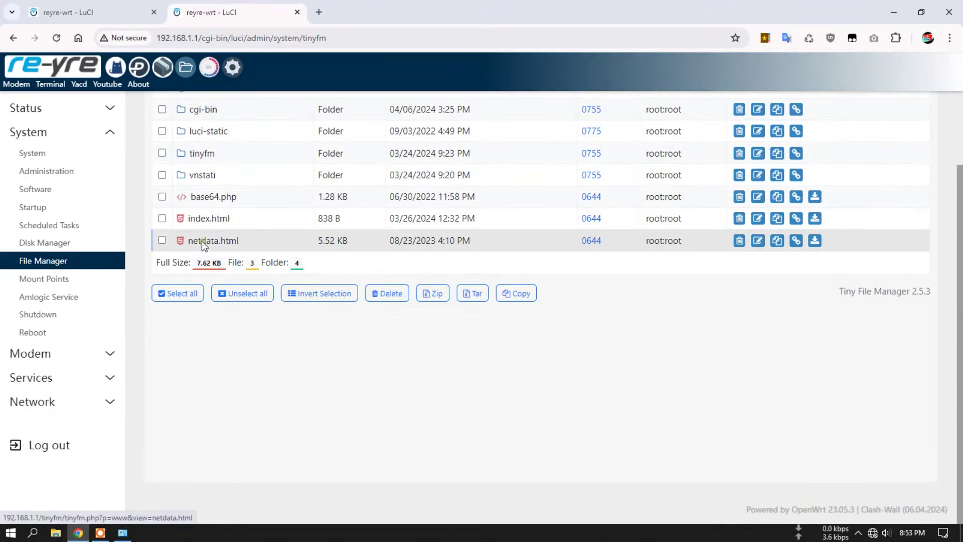
left_click(202, 241)
scroll(429, 310, "down", 5)
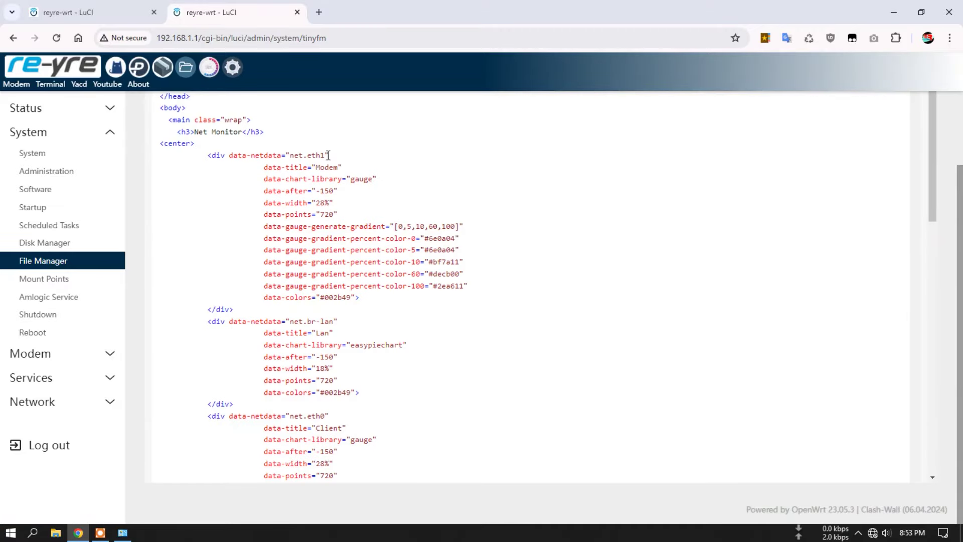
- Highlight the eth1 and eth0 interface names of the Modem and Client gauges in netdata.html, and close the File Manager tab
left_click_drag(307, 155, 320, 156)
double_click(314, 416)
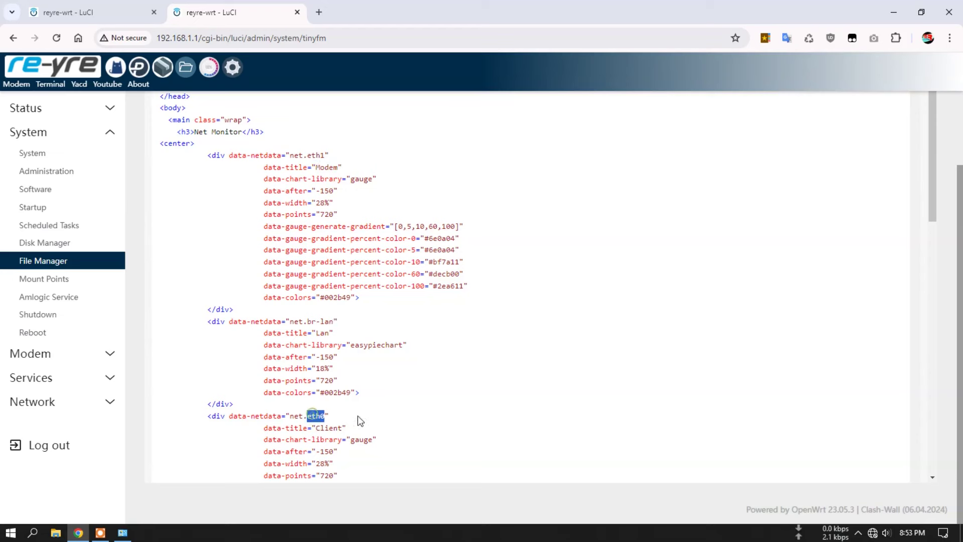
double_click(314, 155)
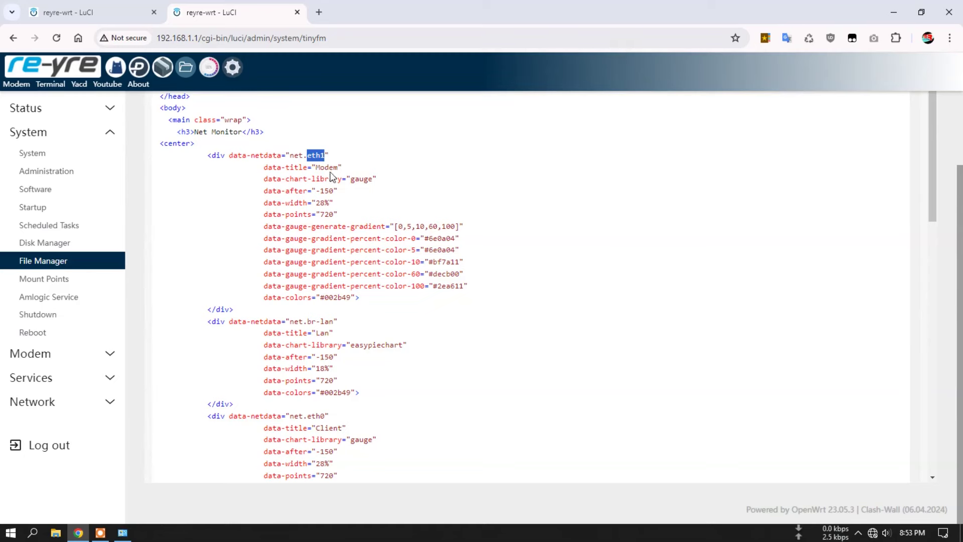
scroll(330, 176, "up", 5)
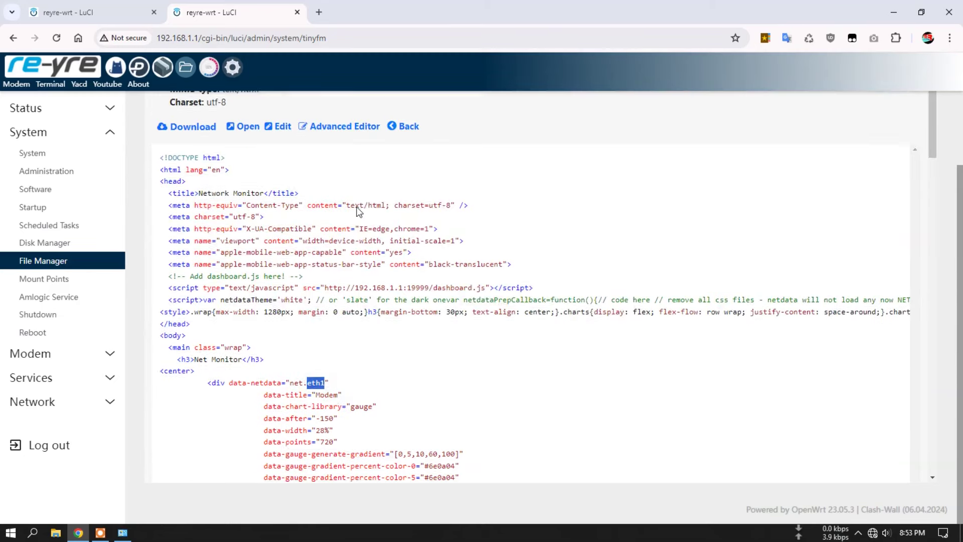
left_click(297, 12)
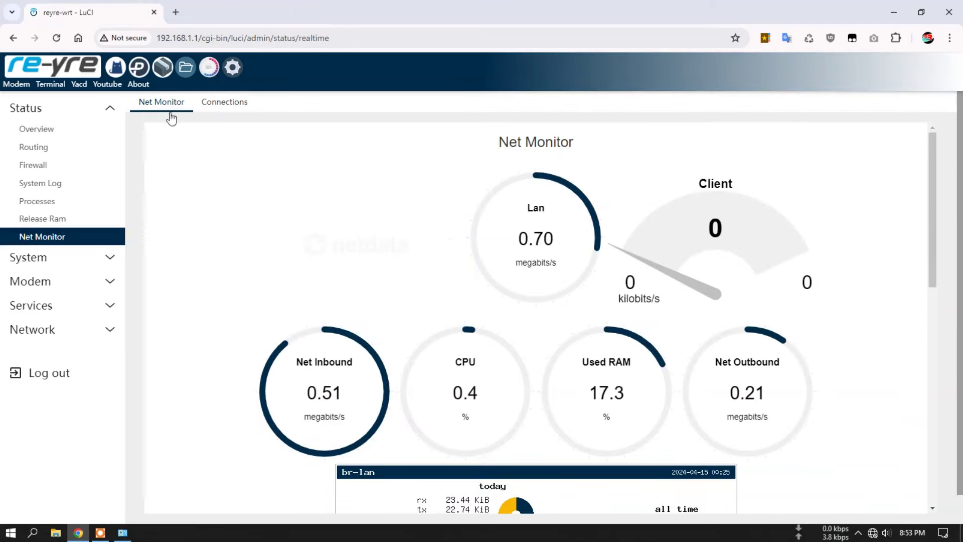
- View the realtime connections and open the router's System Properties page
left_click(94, 256)
left_click(229, 101)
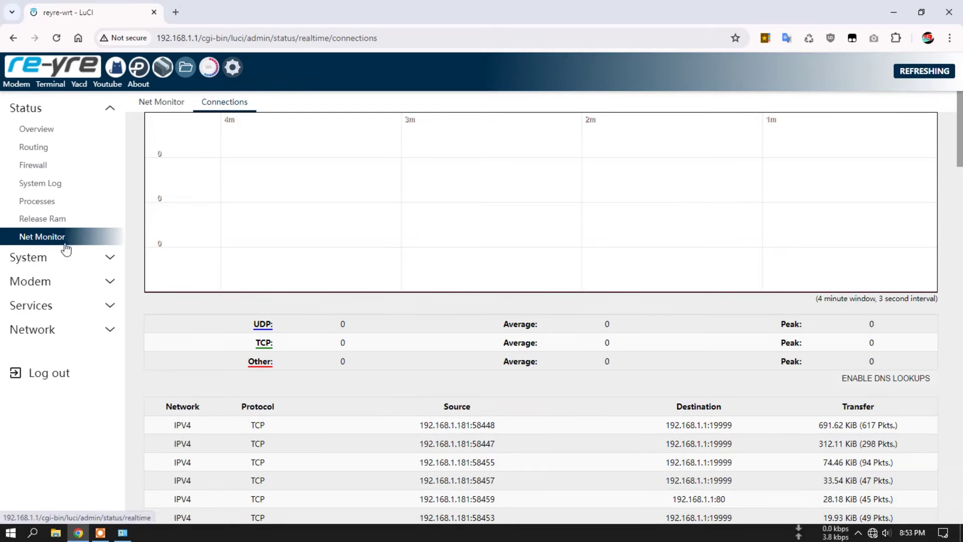
left_click(61, 265)
left_click(61, 159)
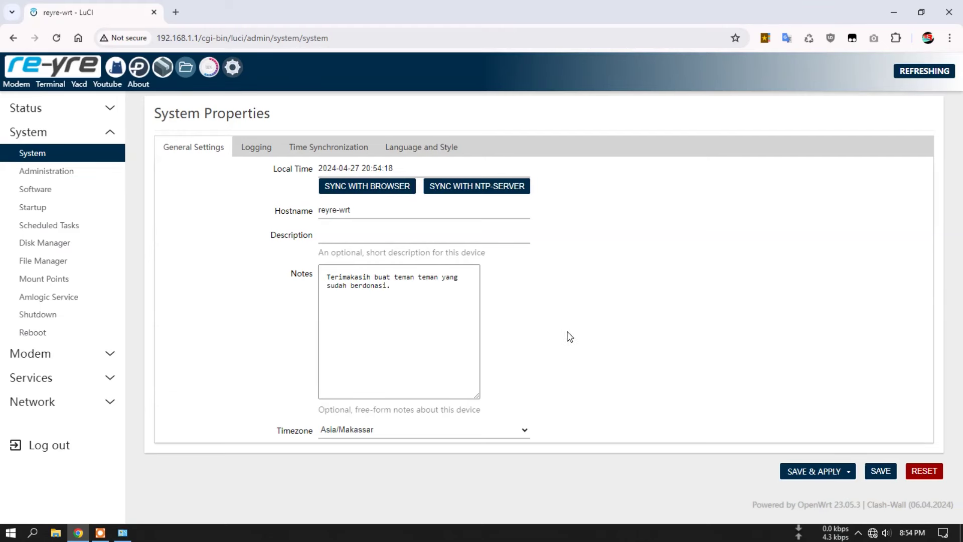
- Set the router's timezone to Asia/Jakarta, then save and apply the change
left_click(518, 430)
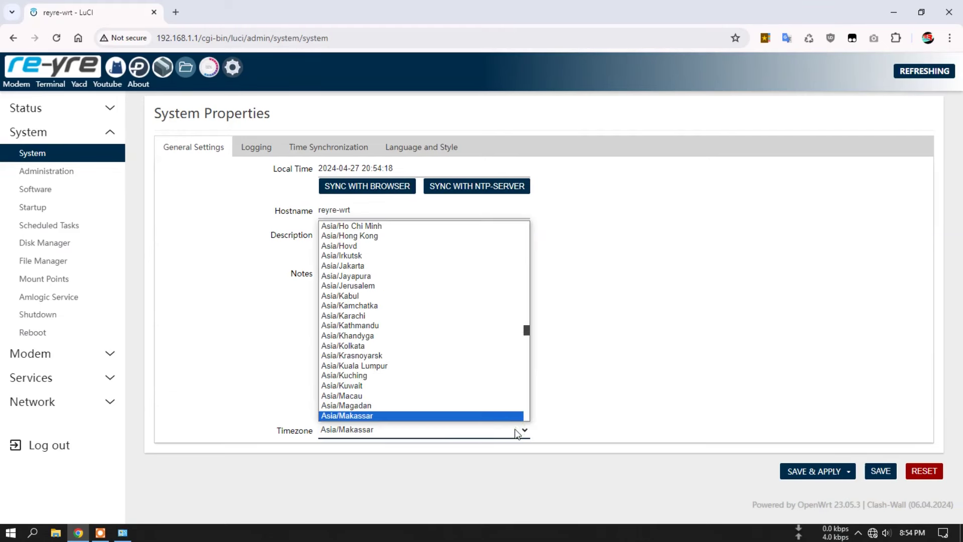
scroll(463, 365, "up", 2)
scroll(463, 365, "down", 7)
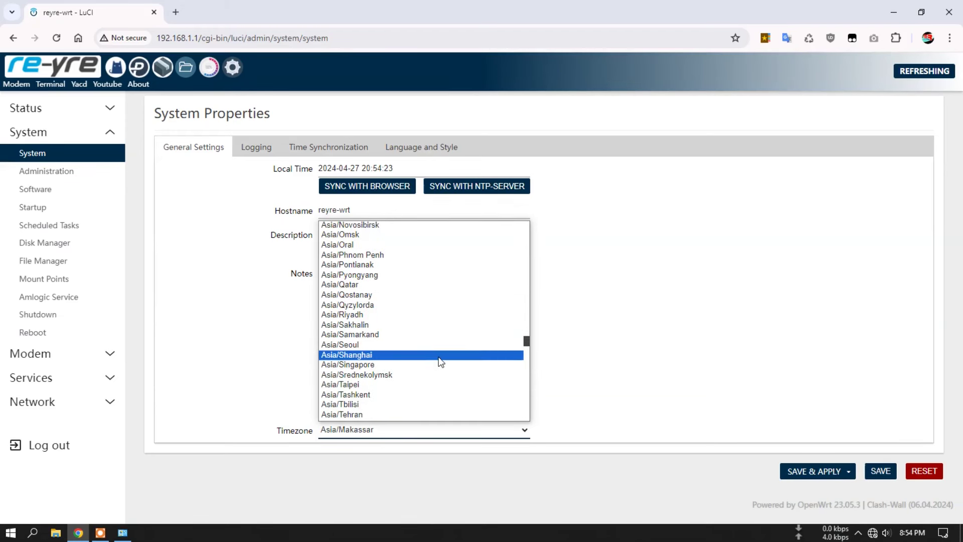
scroll(440, 362, "up", 5)
scroll(440, 362, "up", 4)
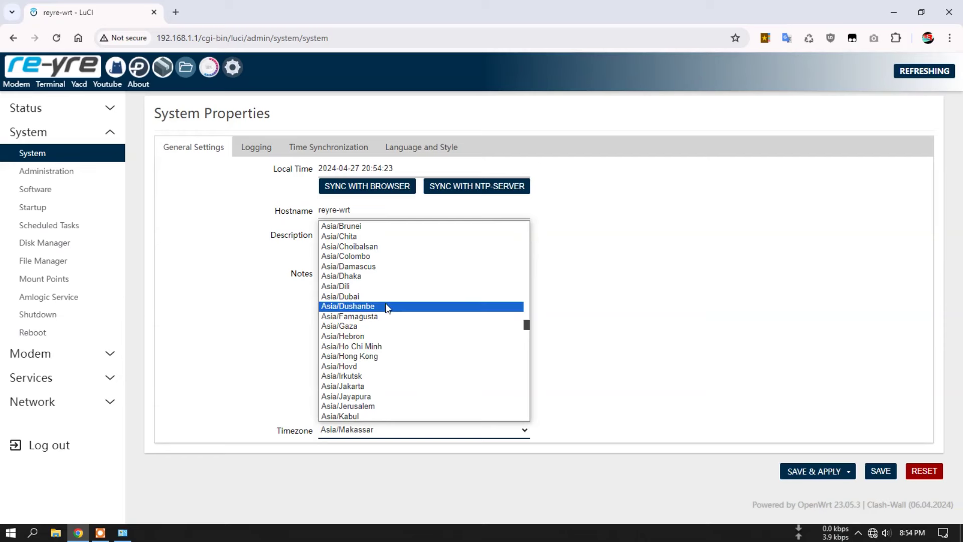
scroll(397, 306, "down", 2)
scroll(404, 314, "down", 4)
scroll(419, 307, "up", 3)
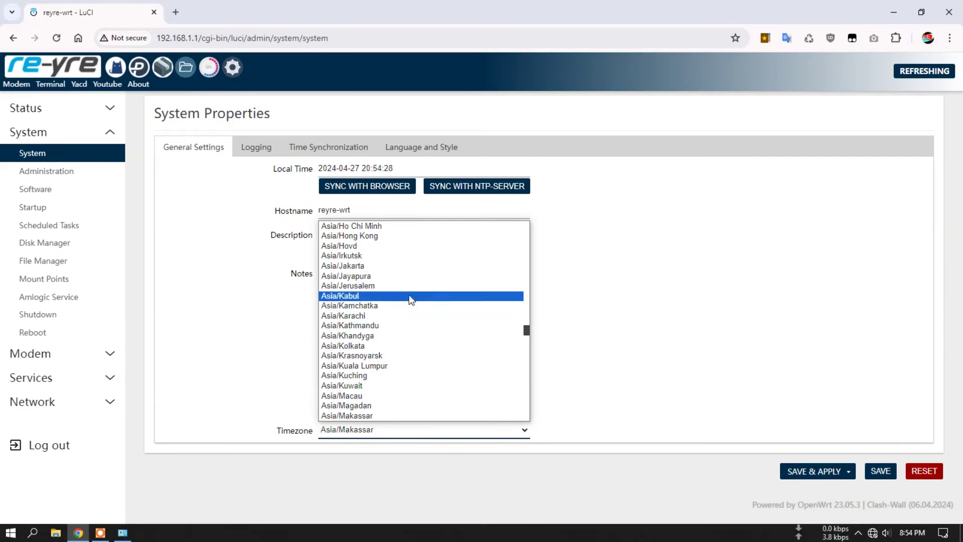
left_click(373, 269)
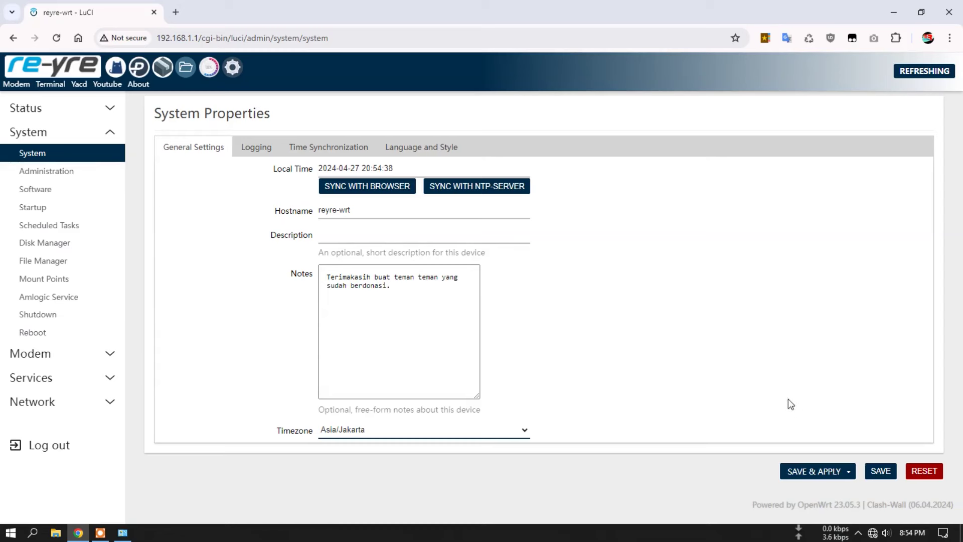
left_click(818, 471)
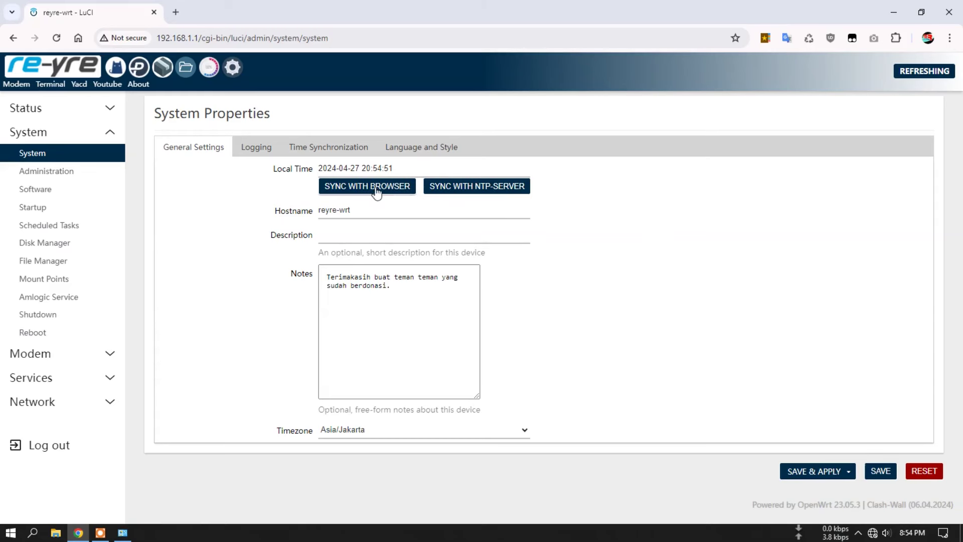
- Sync the router's local time with the browser, set the timezone to Asia/Makassar, and save and apply the change
left_click(376, 190)
left_click(475, 434)
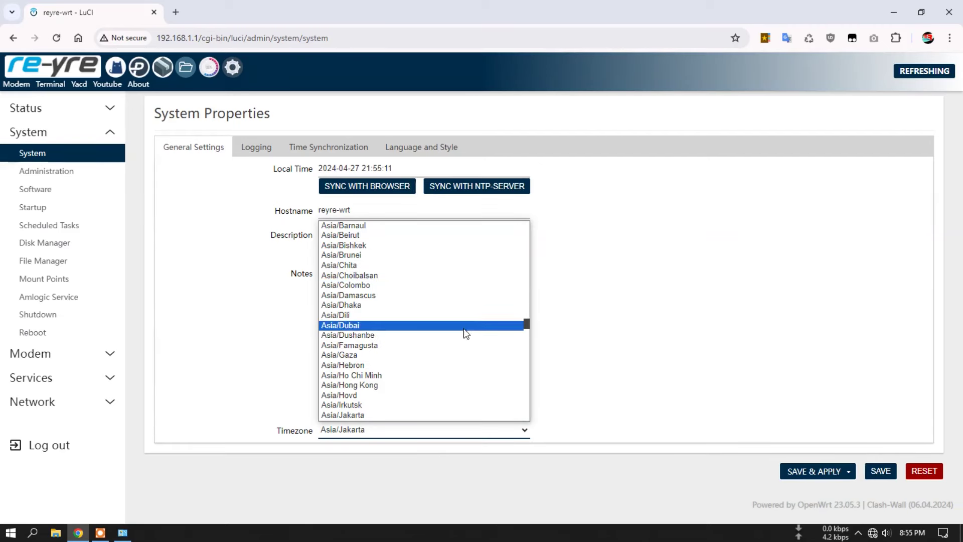
scroll(463, 328, "down", 5)
left_click(361, 323)
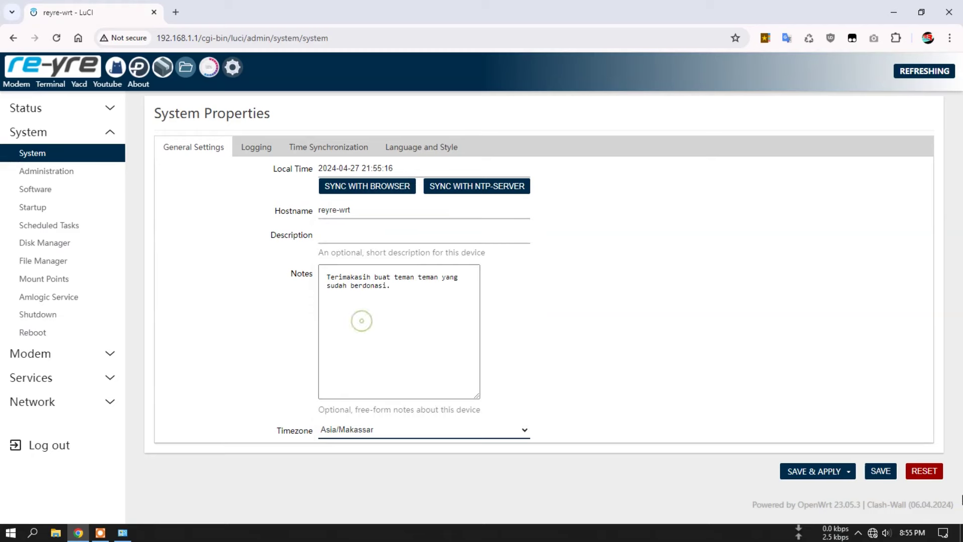
left_click(816, 471)
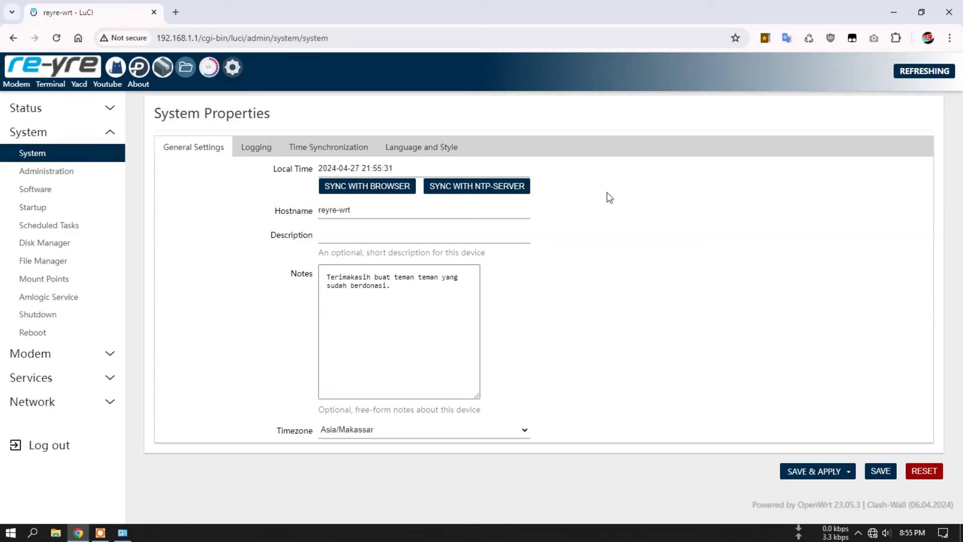
- Browse the available timezones and leave Asia/Makassar selected
left_click(434, 431)
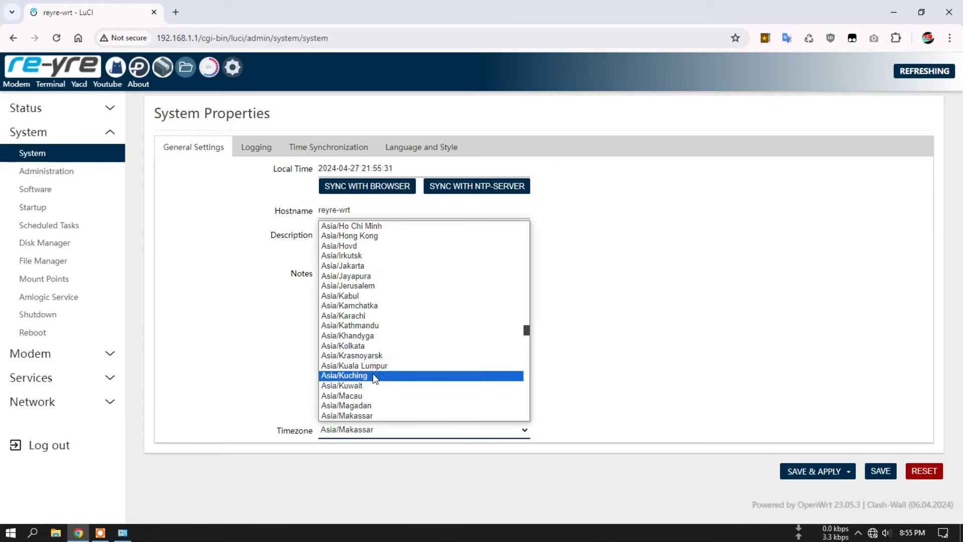
scroll(408, 314, "down", 20)
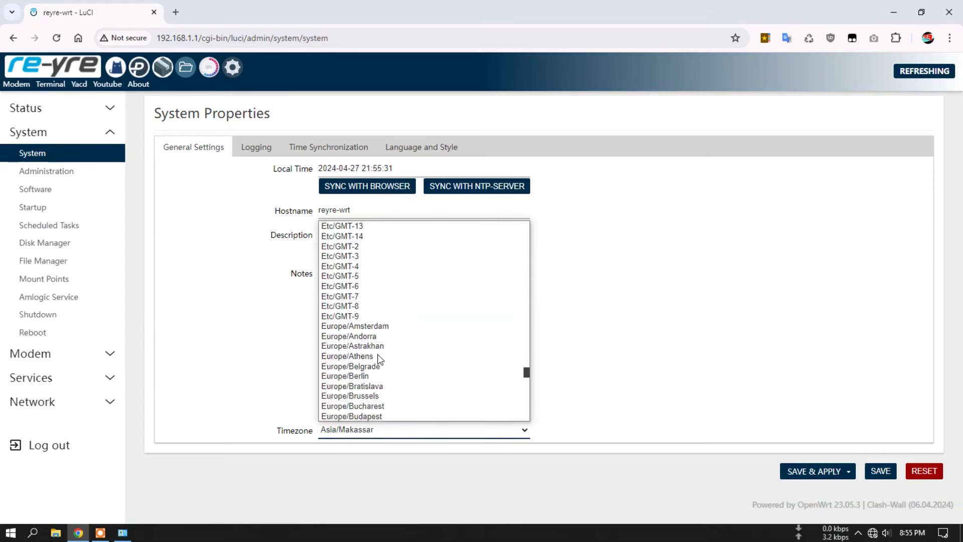
scroll(416, 381, "up", 20)
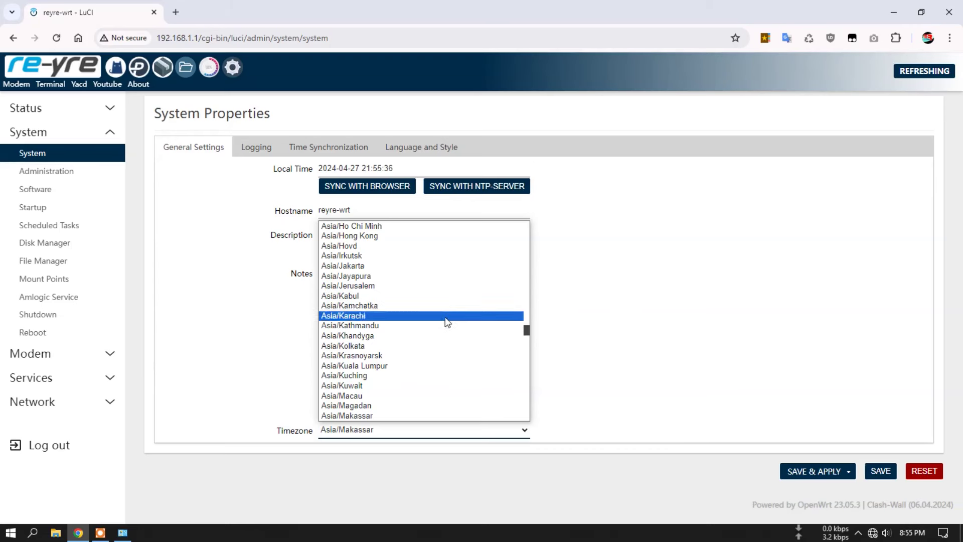
left_click(634, 267)
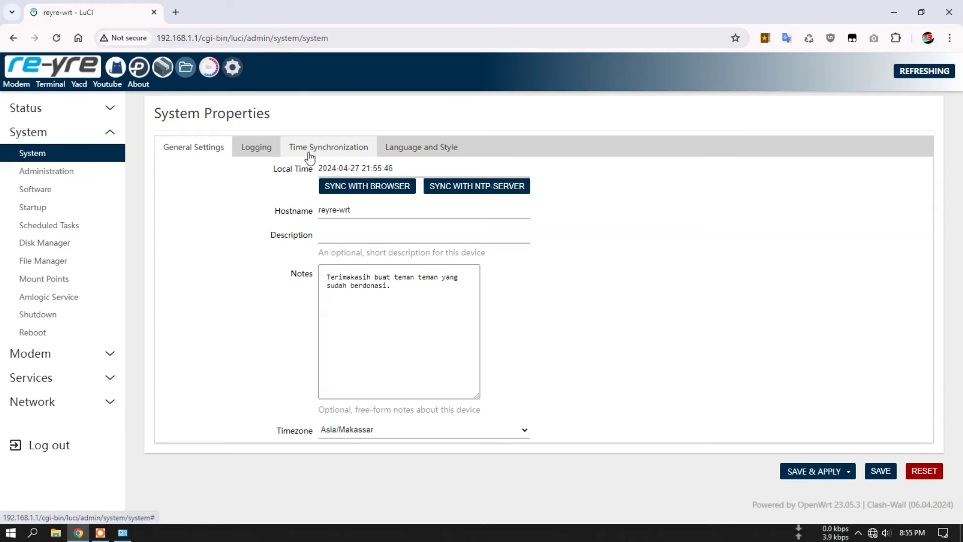
- View the router's Logging, Time Synchronization, and Language and Style settings
left_click(265, 152)
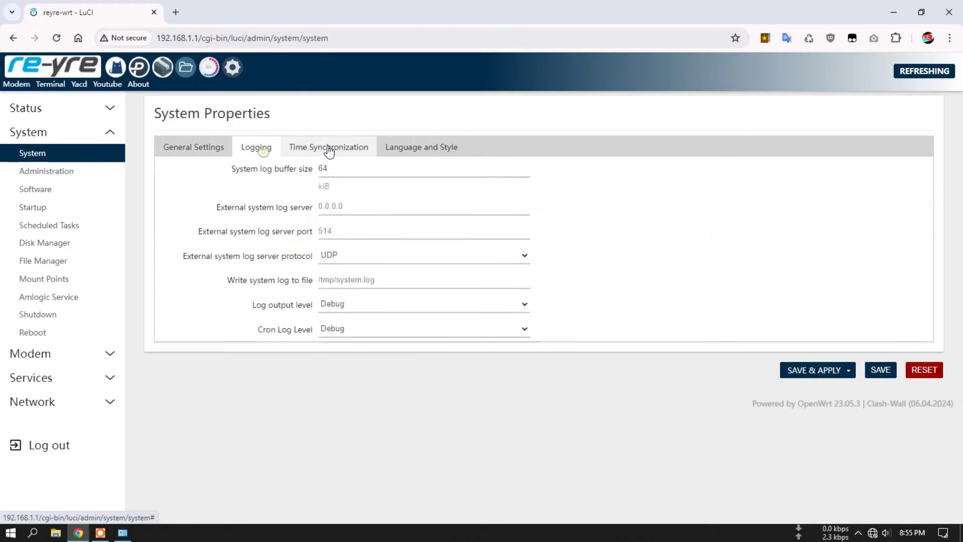
left_click(343, 150)
left_click(433, 159)
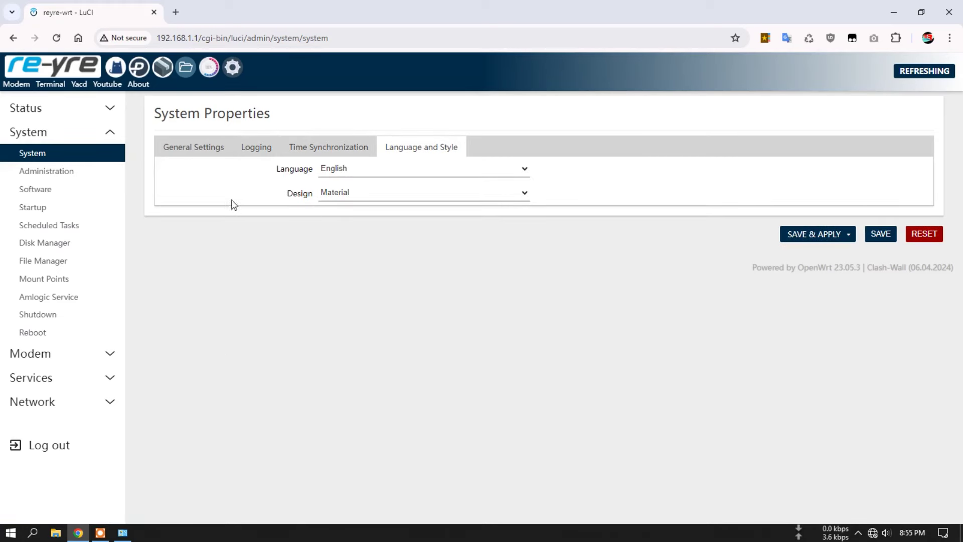
- Look through the available interface designs, keeping Material as the selected design
left_click(367, 193)
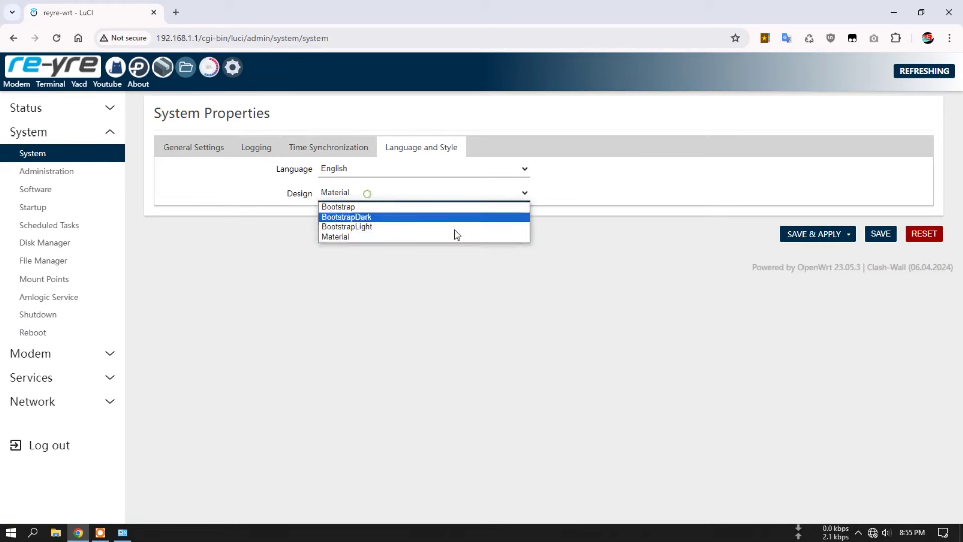
left_click(335, 236)
left_click(244, 207)
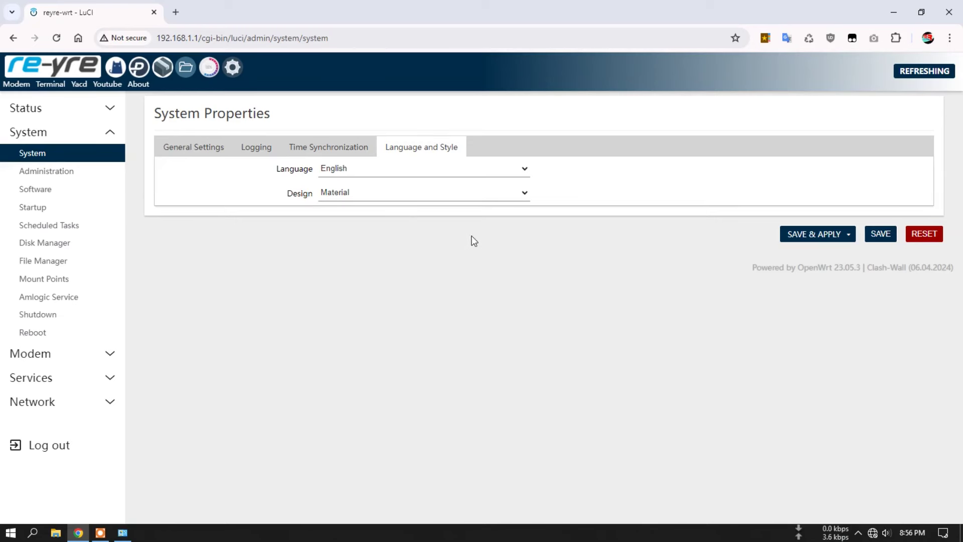
left_click(339, 198)
left_click(352, 237)
- View the router's Administration settings for Router Password, SSH Access, SSH-Keys and HTTP(S) Access
left_click(69, 174)
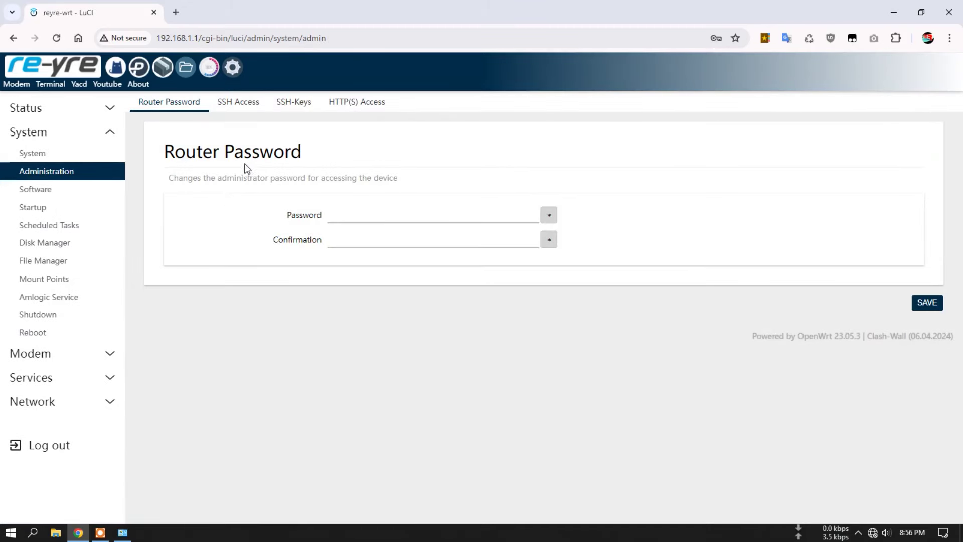
left_click(236, 104)
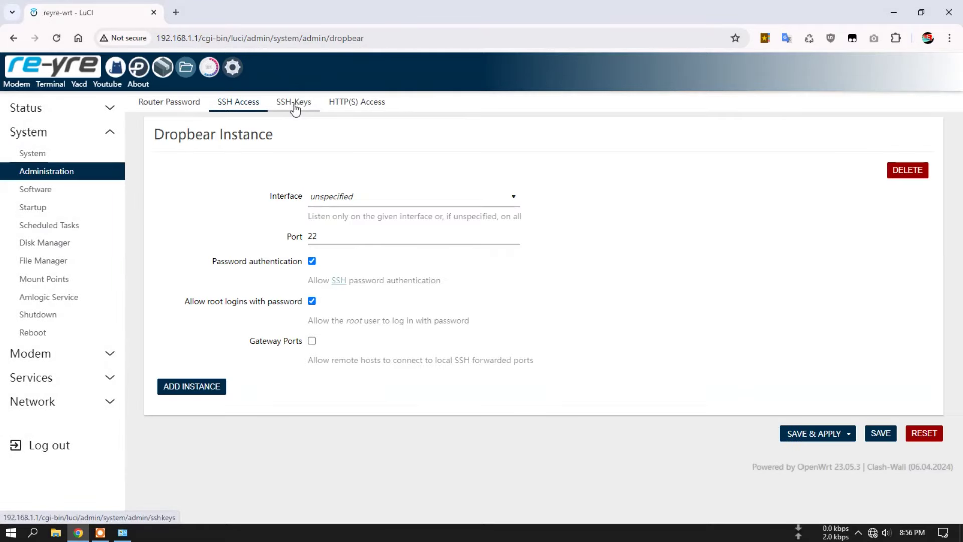
left_click(294, 106)
left_click(369, 106)
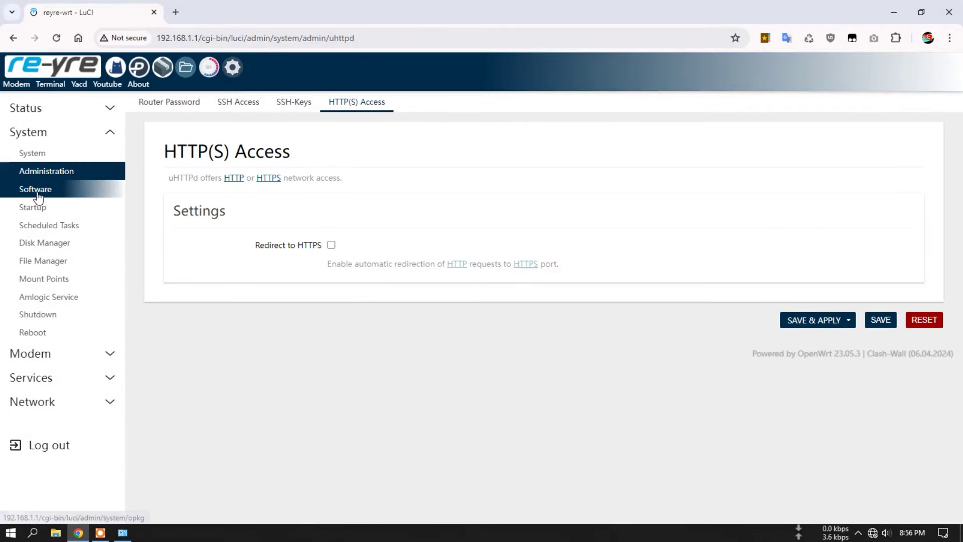
- View the installed and updatable packages on the Software page, and inspect the OPKG configuration files
left_click(36, 191)
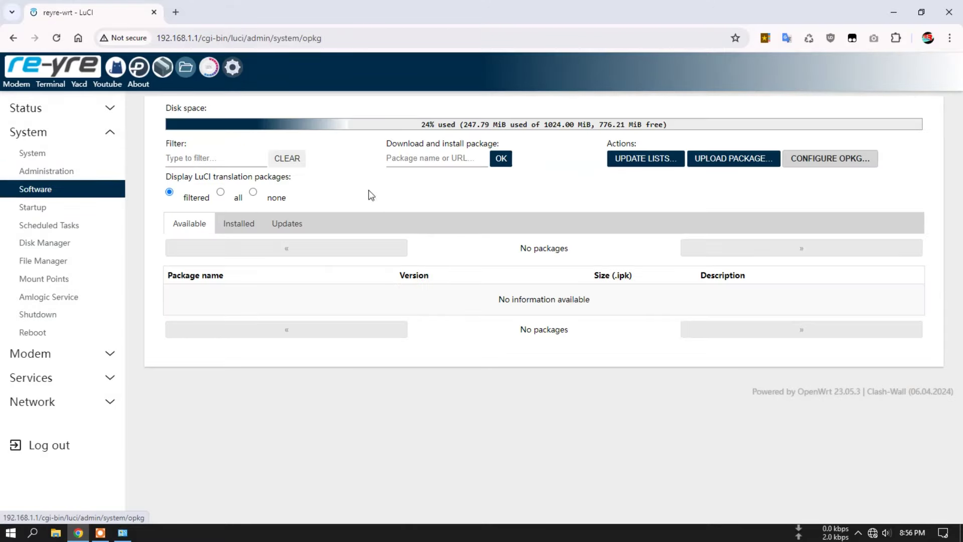
left_click(253, 223)
left_click(307, 224)
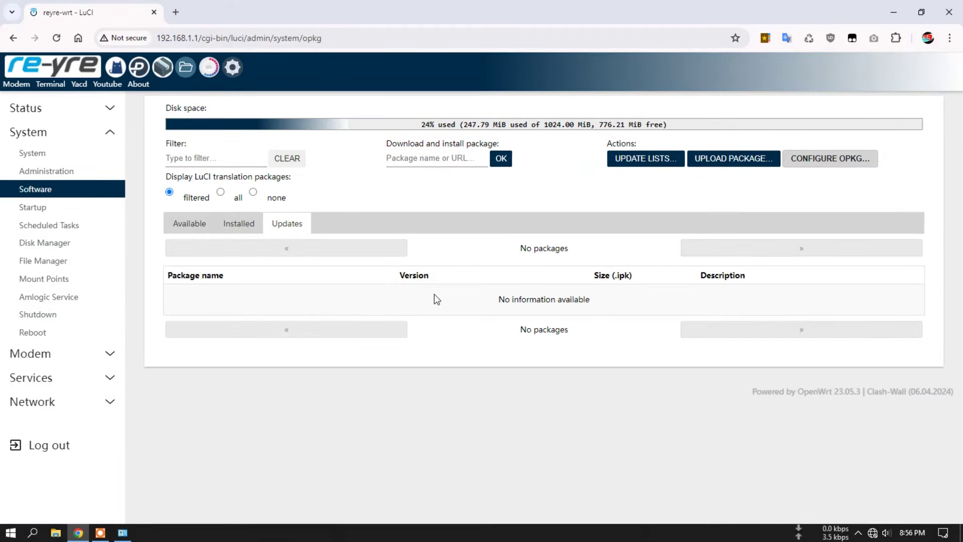
left_click(837, 159)
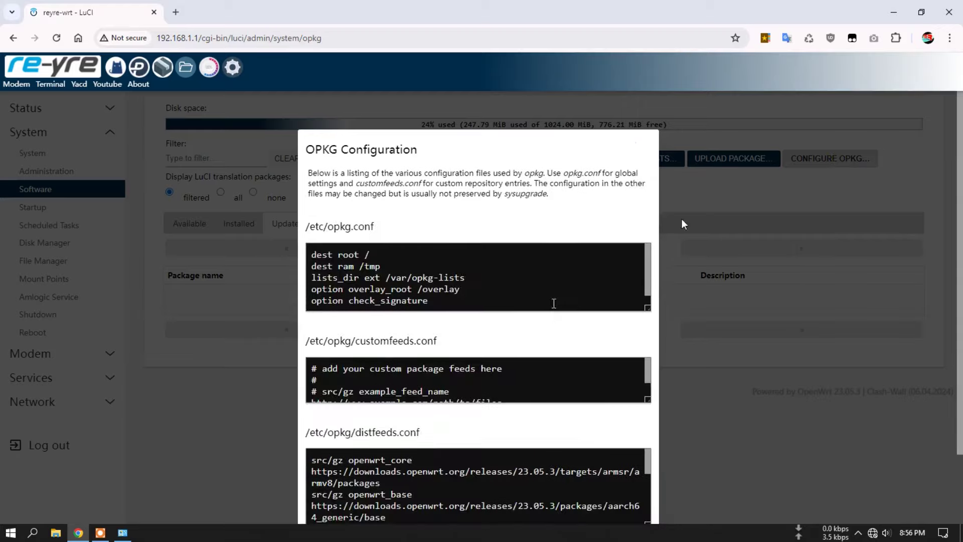
scroll(558, 349, "down", 3)
left_click(597, 462)
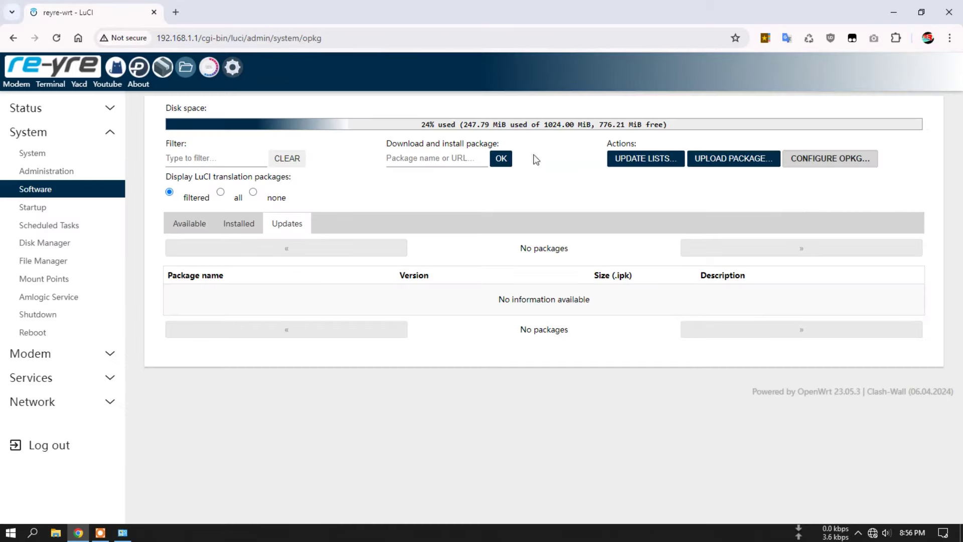
- Bring up the package upload file picker and cancel it without choosing a file
left_click(723, 160)
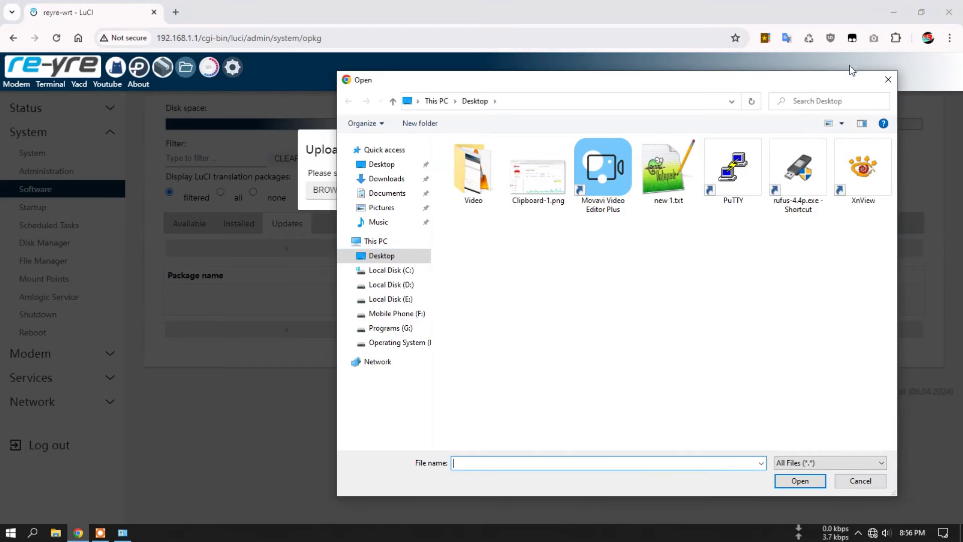
key("Escape")
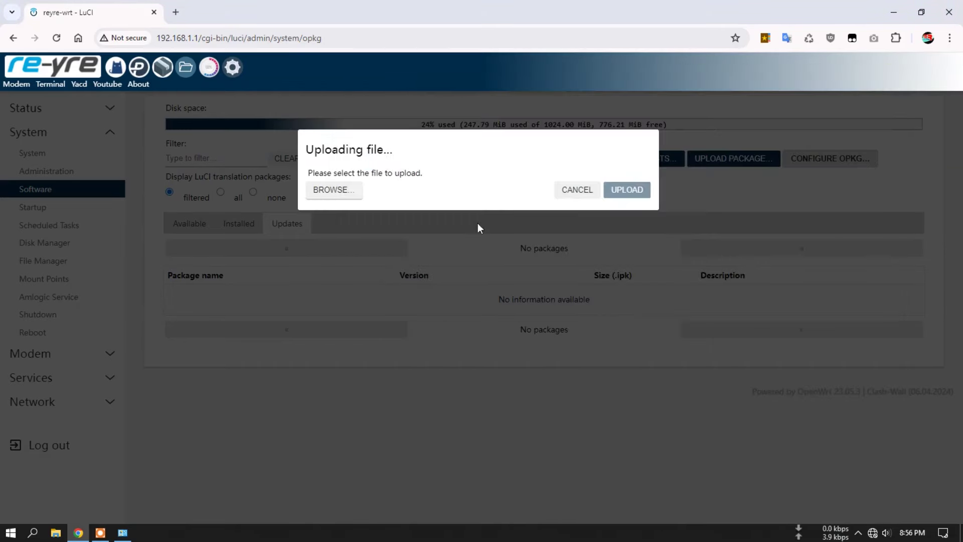
left_click(576, 194)
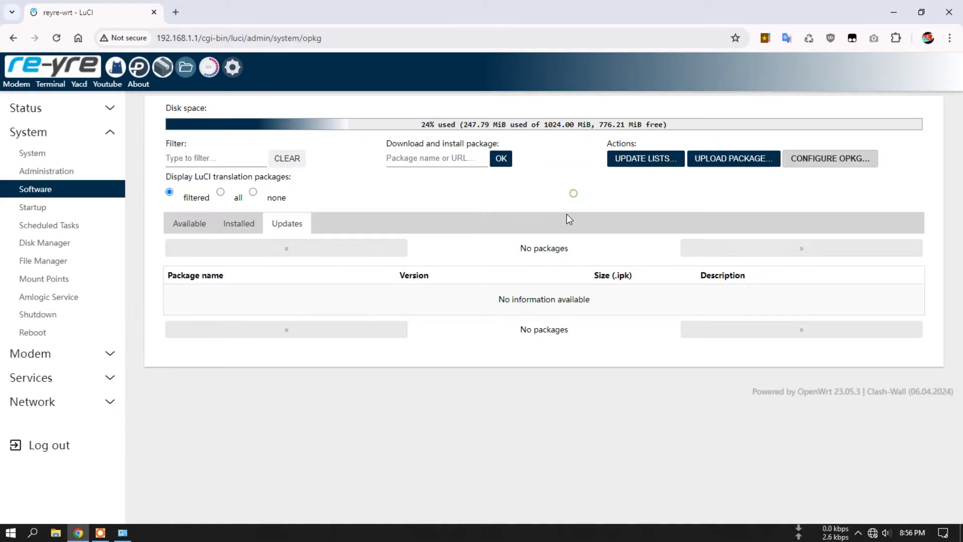
- Look through the Startup page's list of initscripts and their enabled or disabled states
left_click(51, 209)
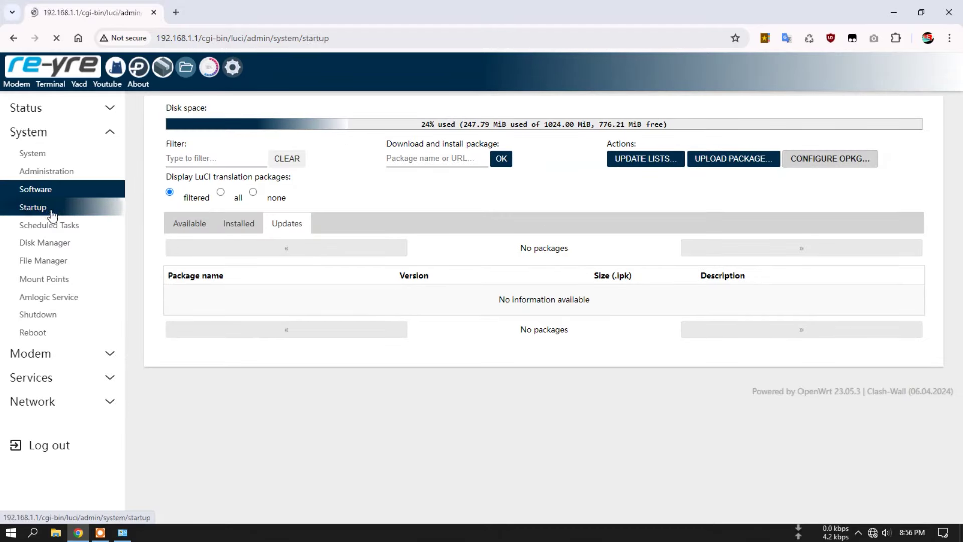
scroll(533, 294, "down", 8)
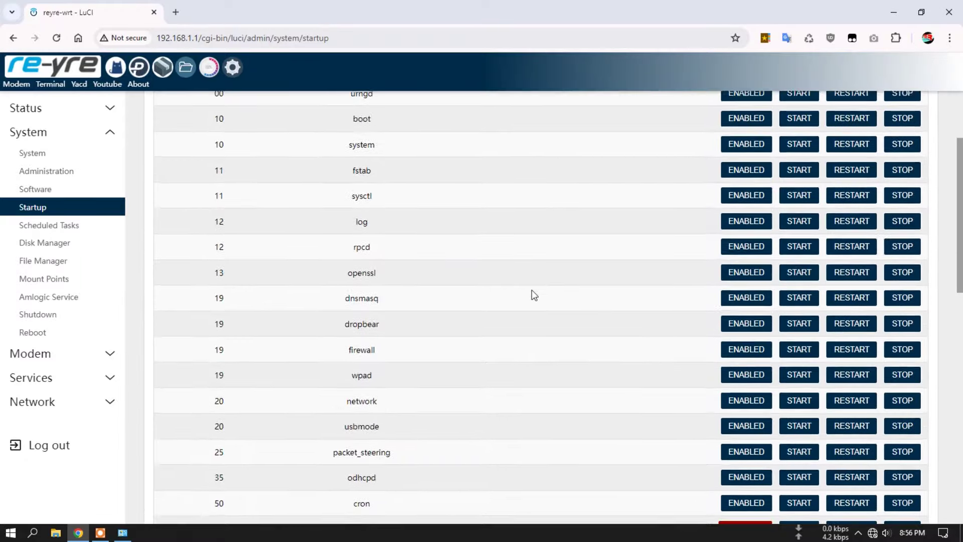
scroll(662, 256, "down", 5)
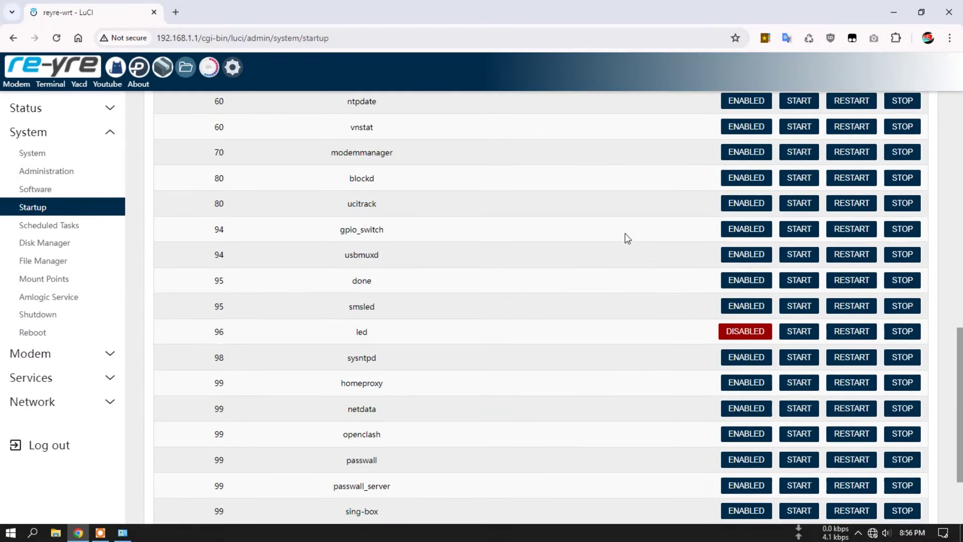
scroll(649, 322, "down", 1)
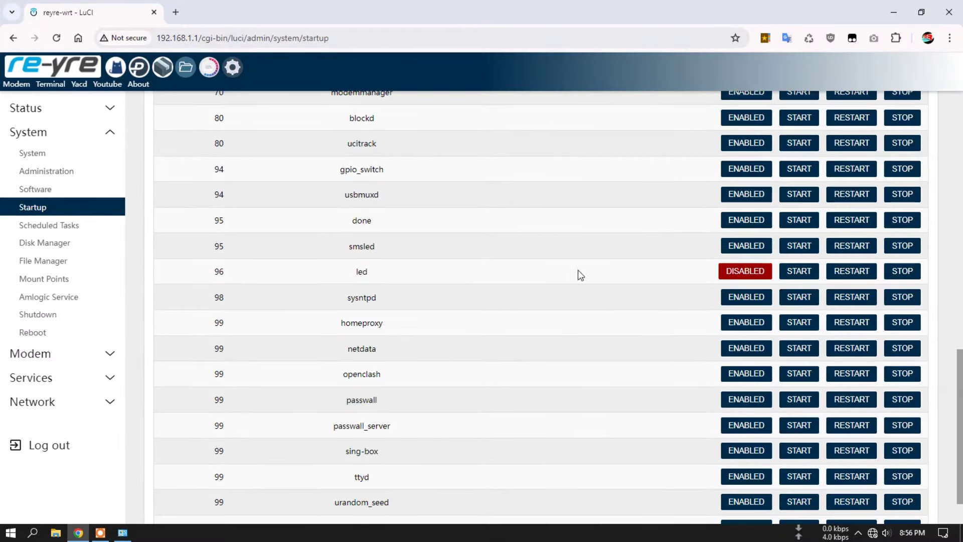
scroll(607, 273, "down", 2)
scroll(587, 309, "up", 15)
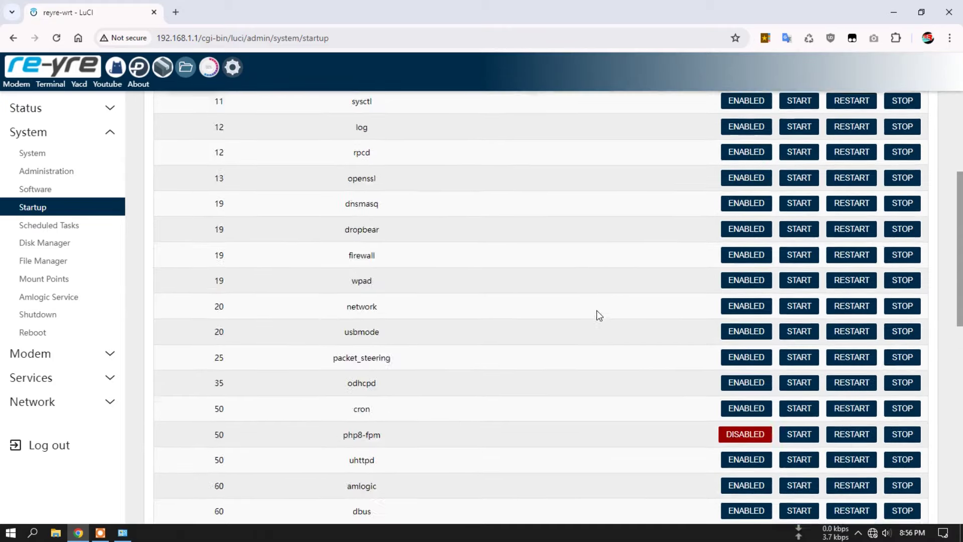
- View the Local Startup commands and highlight the start_service.sh script name in /etc/rc.local
left_click(206, 103)
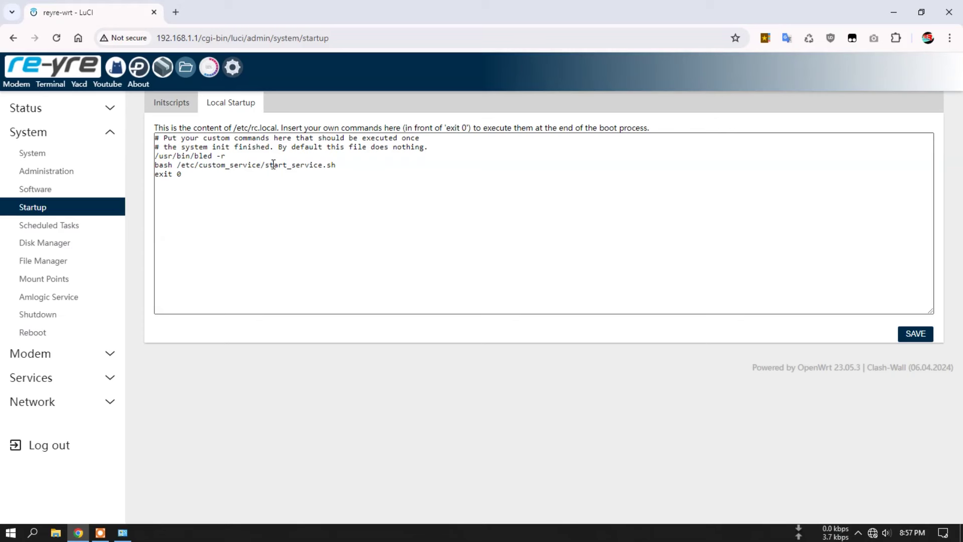
left_click(343, 167)
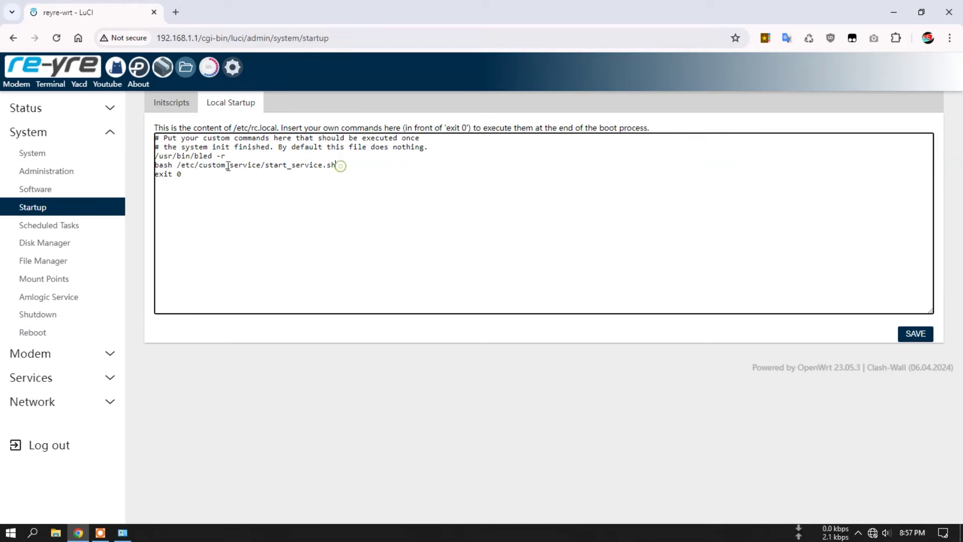
left_click_drag(264, 165, 339, 165)
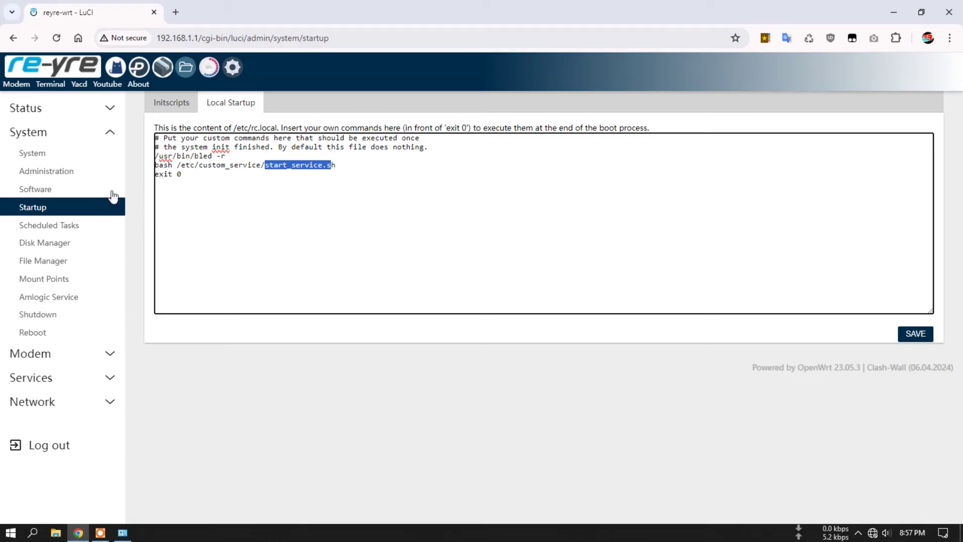
- View the Scheduled Tasks crontab, and check Net Monitor in a separate browser tab before closing that tab
left_click(59, 225)
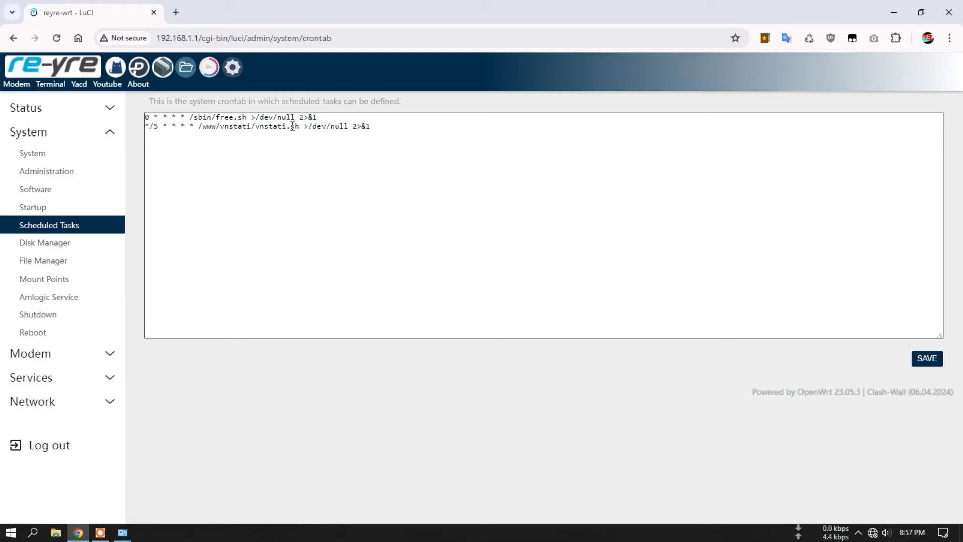
left_click(385, 130)
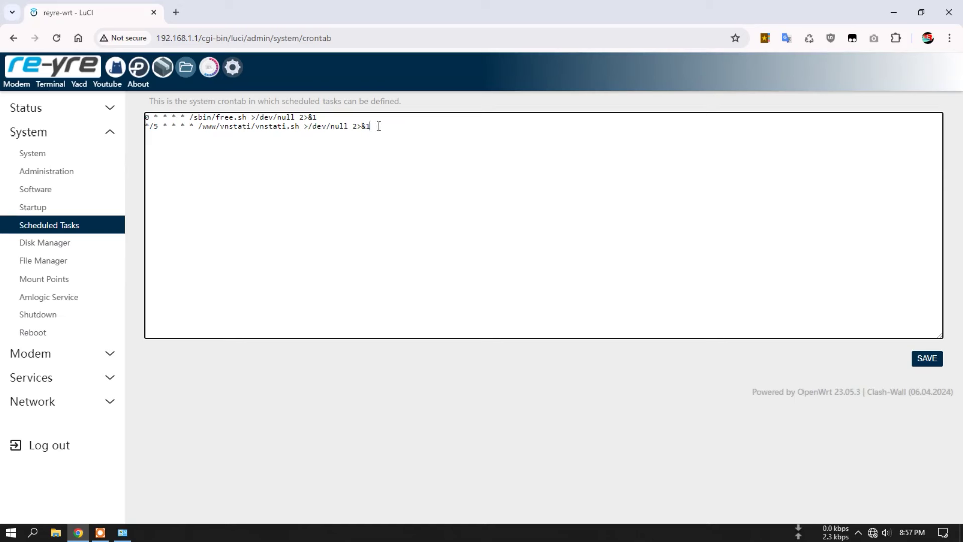
right_click(210, 73)
left_click(274, 82)
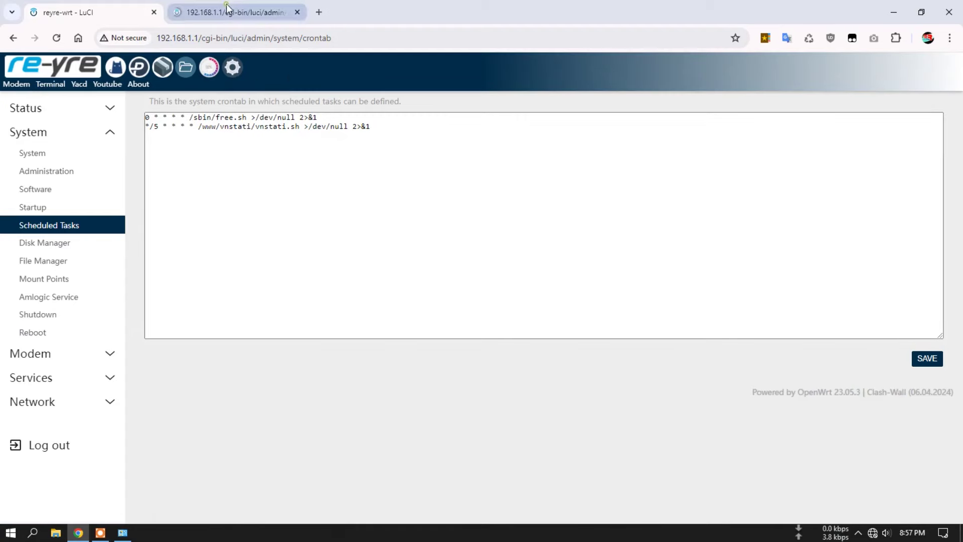
left_click(231, 11)
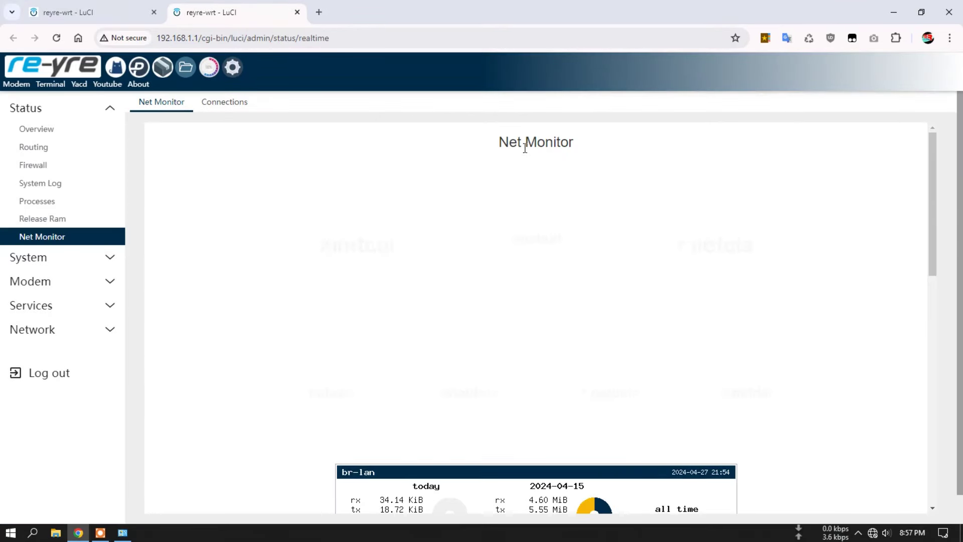
left_click(297, 12)
left_click(375, 129)
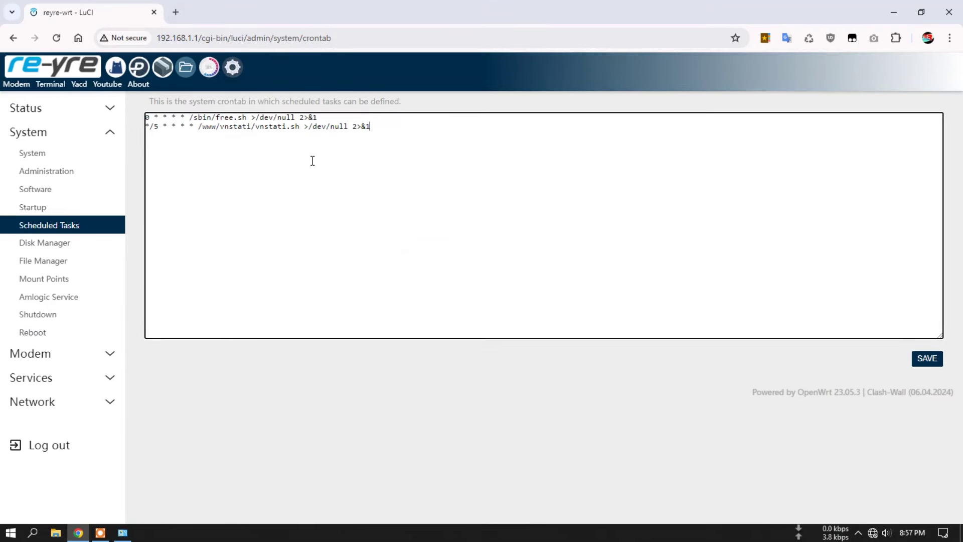
- View the router's disks in Disk Manager and its root folders in File Manager
left_click(60, 243)
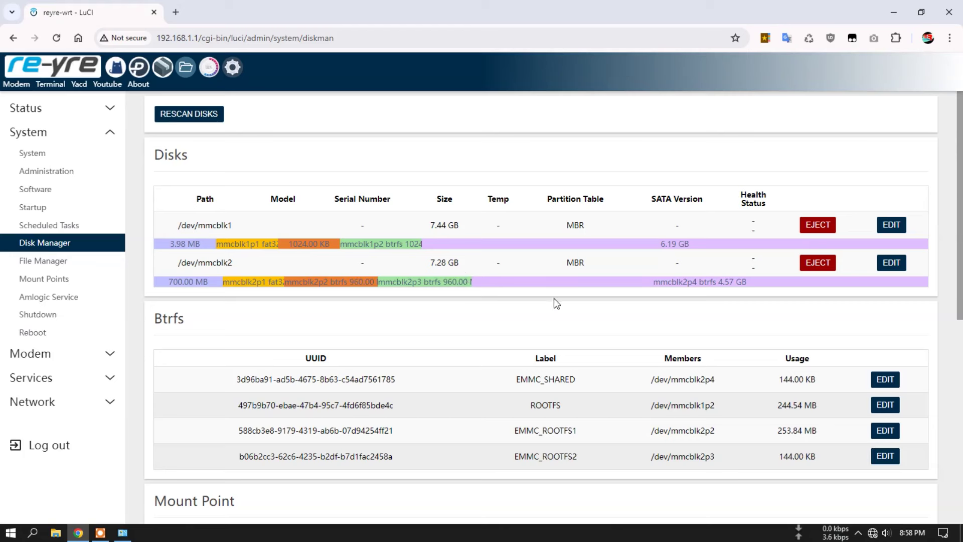
left_click(52, 261)
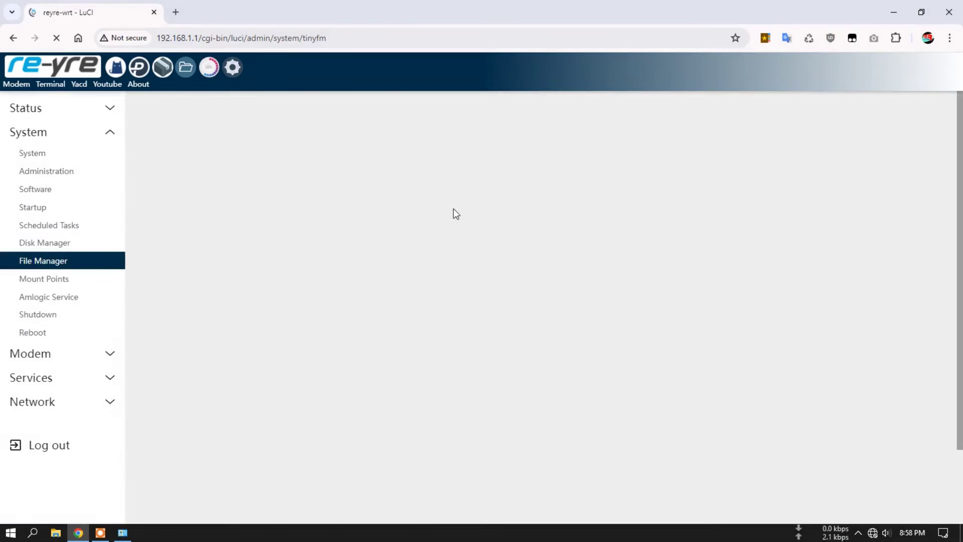
scroll(391, 293, "down", 2)
scroll(388, 291, "up", 2)
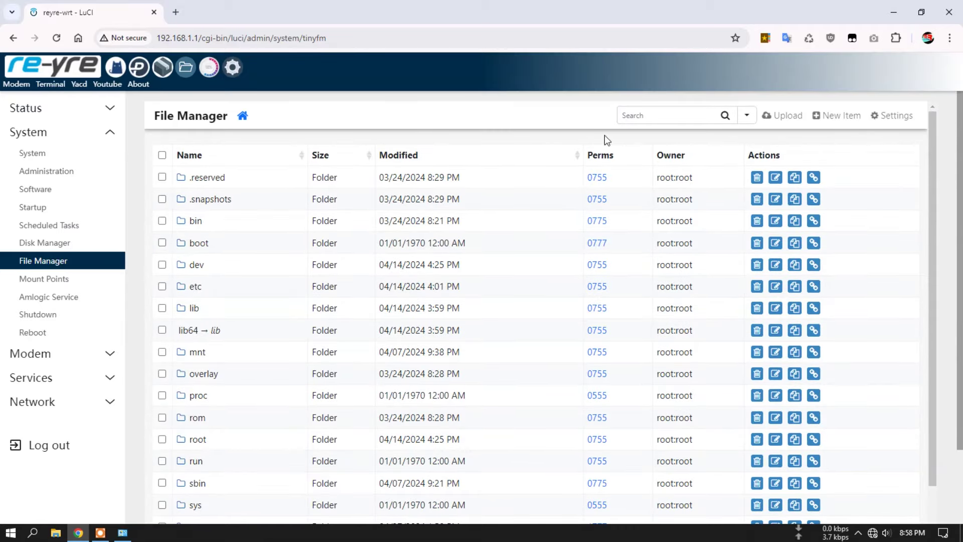
- Review the mounted file systems and configured mount points on the Mount Points page
left_click(57, 280)
scroll(541, 326, "down", 7)
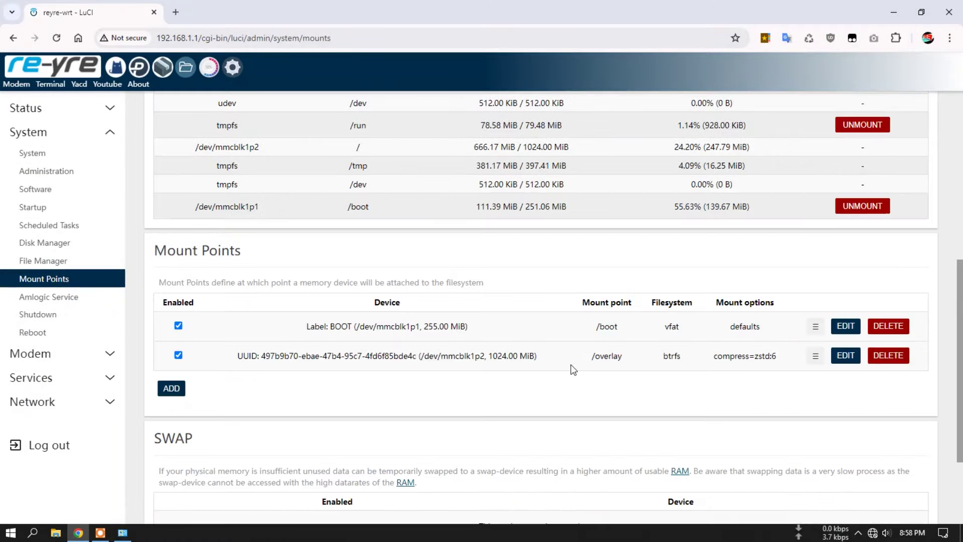
- Open the Amlogic Service's Install OpenWrt page and choose [ 106 ] B860H as the device model
scroll(573, 370, "up", 5)
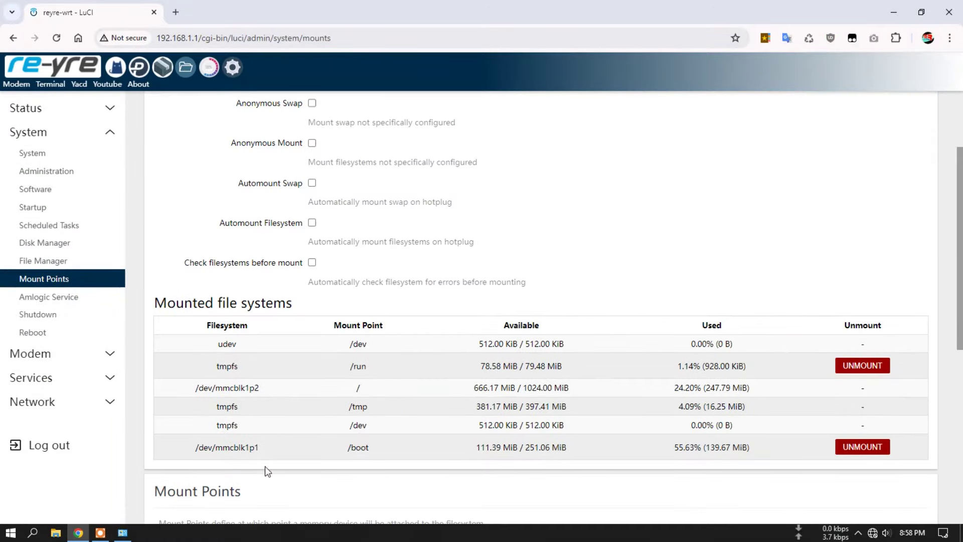
scroll(788, 398, "up", 3)
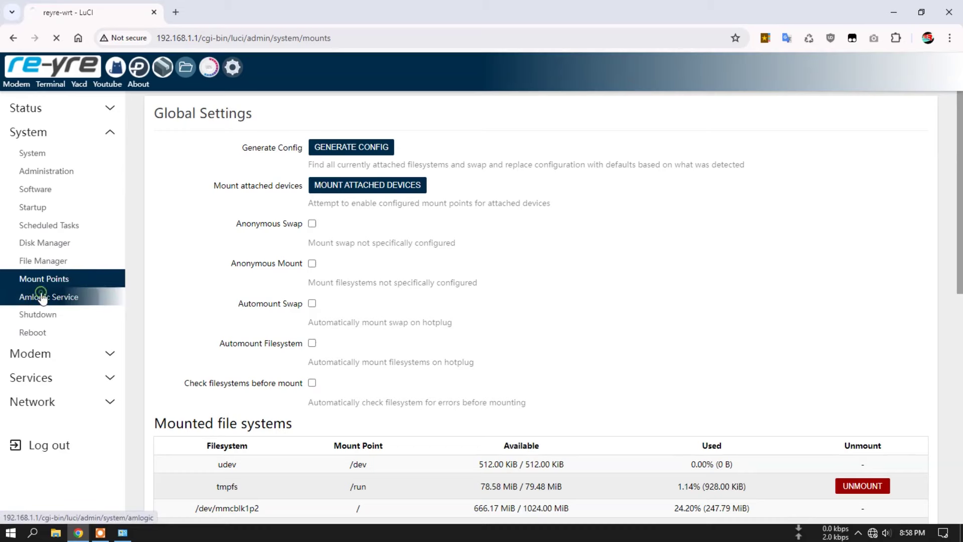
left_click(41, 297)
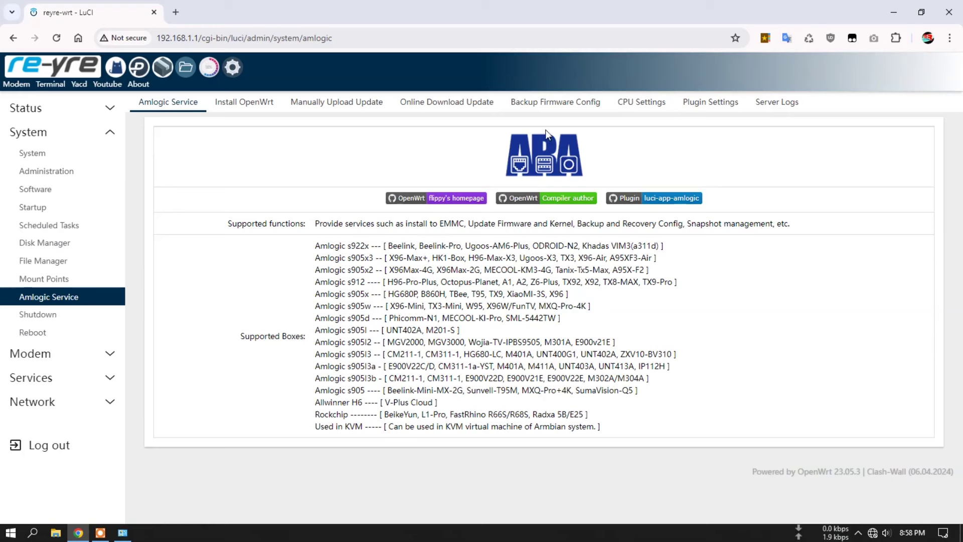
left_click(251, 106)
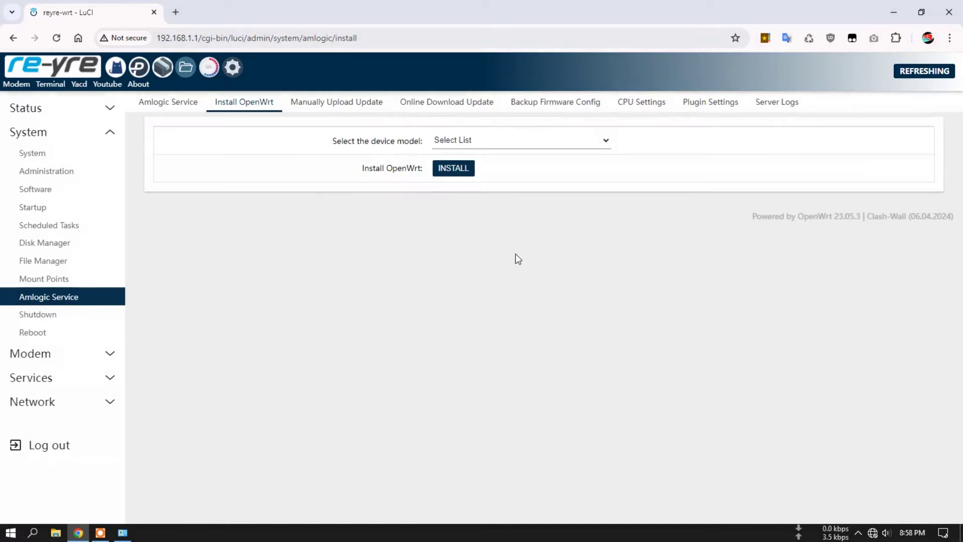
left_click(528, 147)
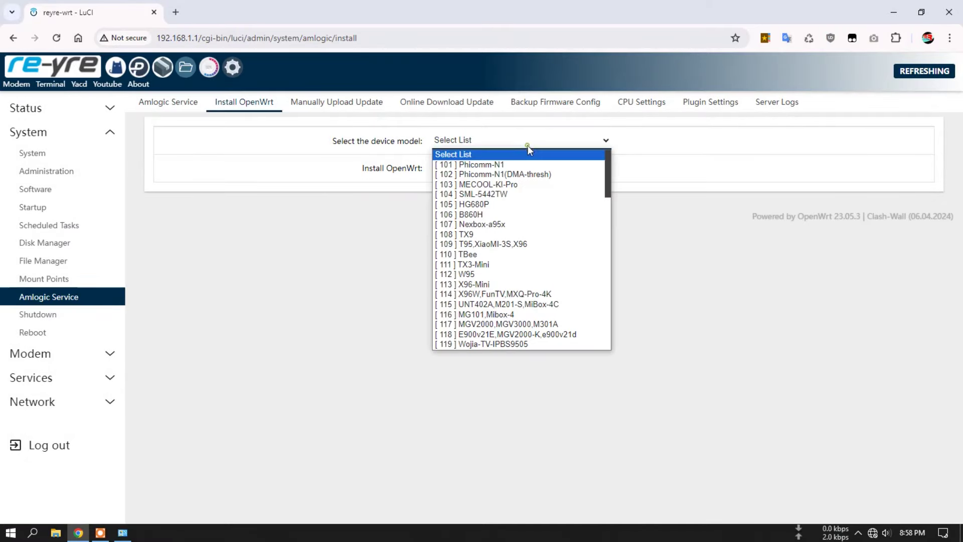
left_click(457, 216)
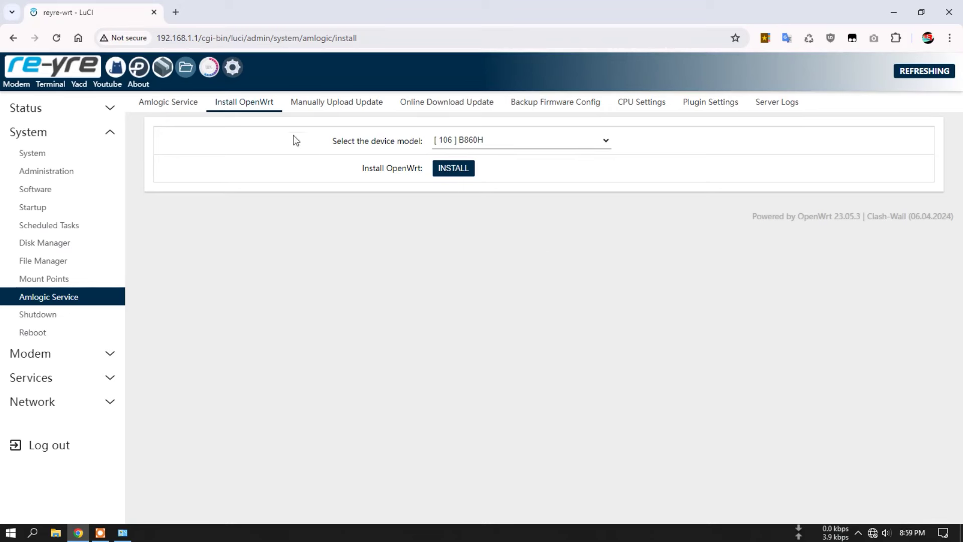
- Look through the Amlogic Service's update, backup, CPU, plugin and server log pages, and view the Shutdown and Reboot pages
left_click(353, 102)
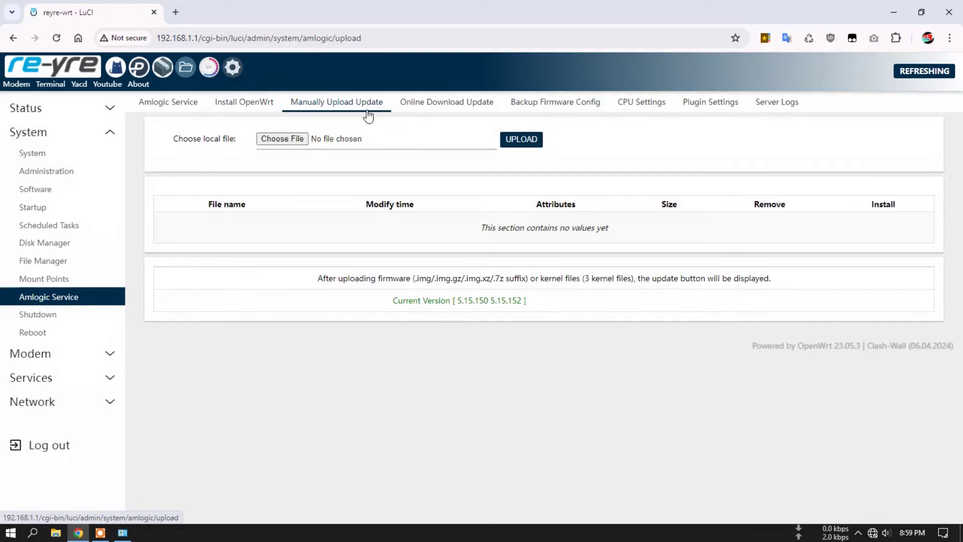
left_click(457, 101)
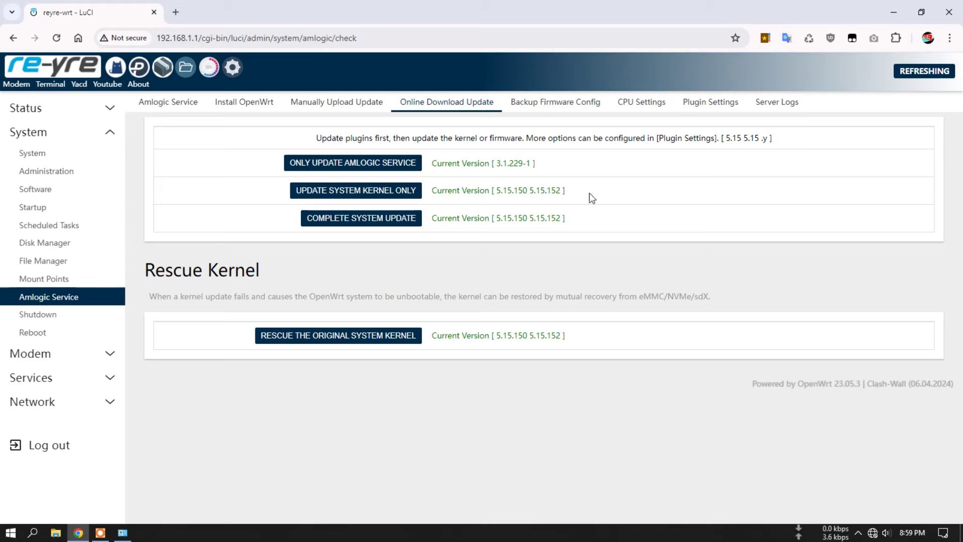
left_click(552, 106)
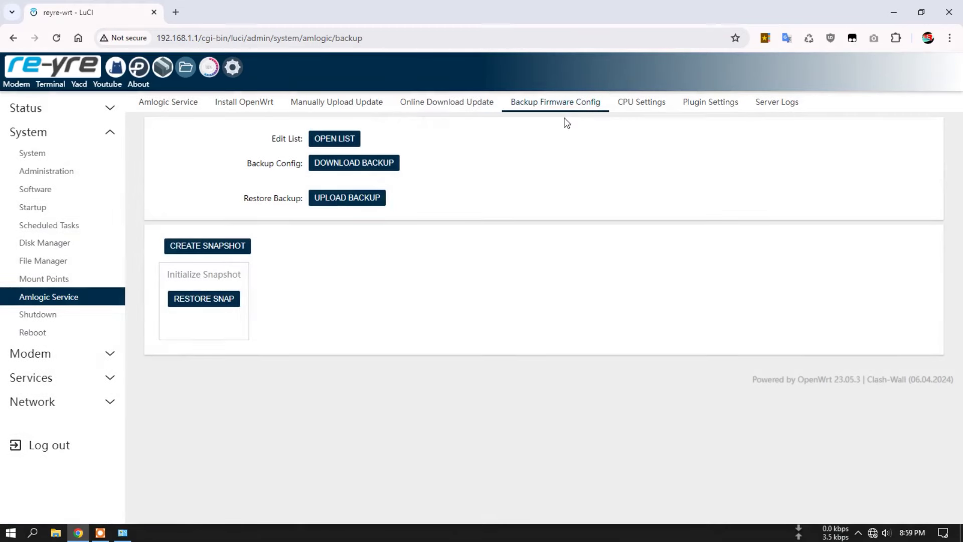
left_click(658, 103)
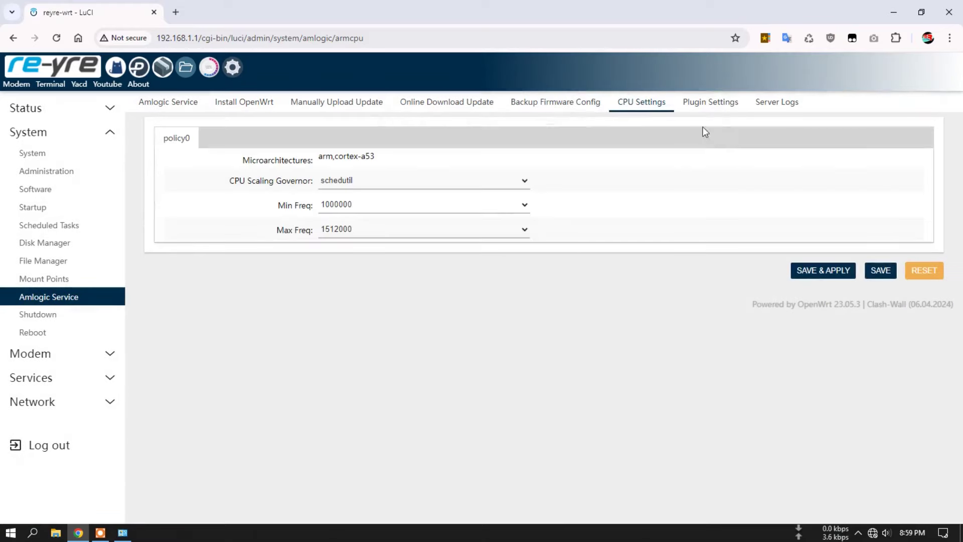
left_click(705, 107)
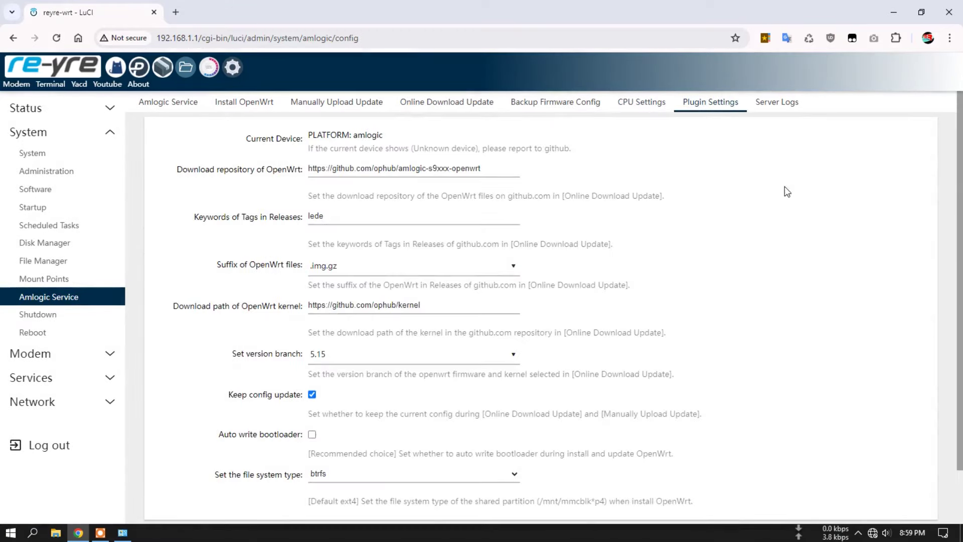
left_click(783, 103)
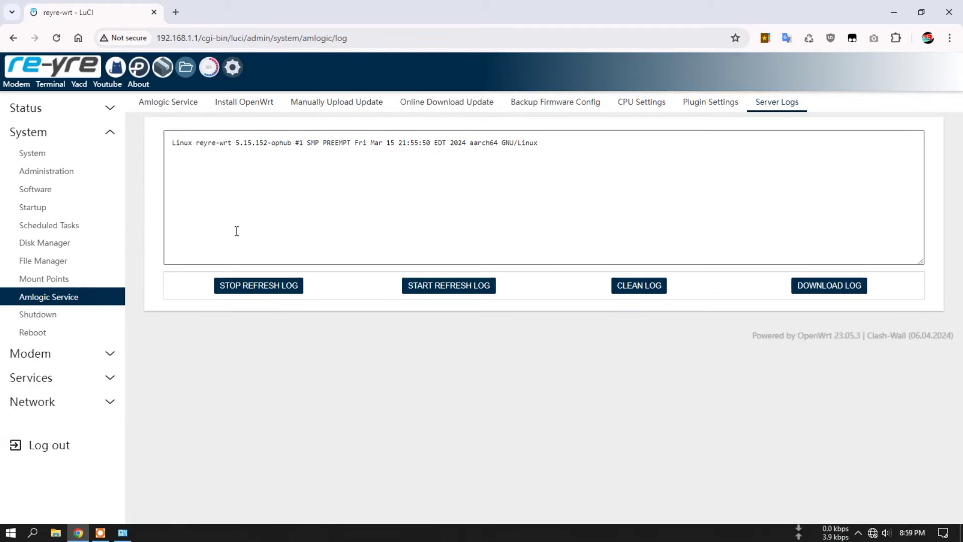
left_click(40, 315)
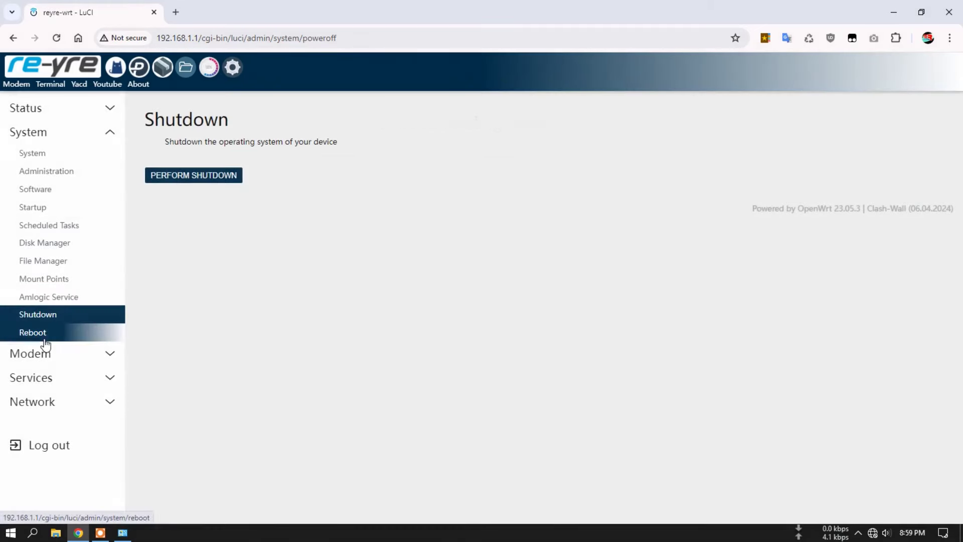
left_click(75, 336)
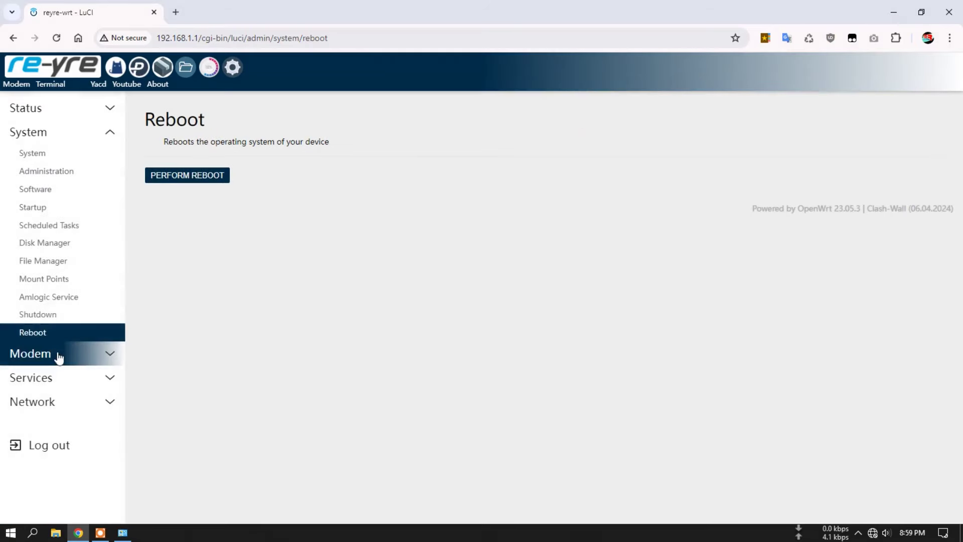
- View the modem's AT/Message, 4G Connection and Modeminfo pages
left_click(60, 355)
left_click(57, 181)
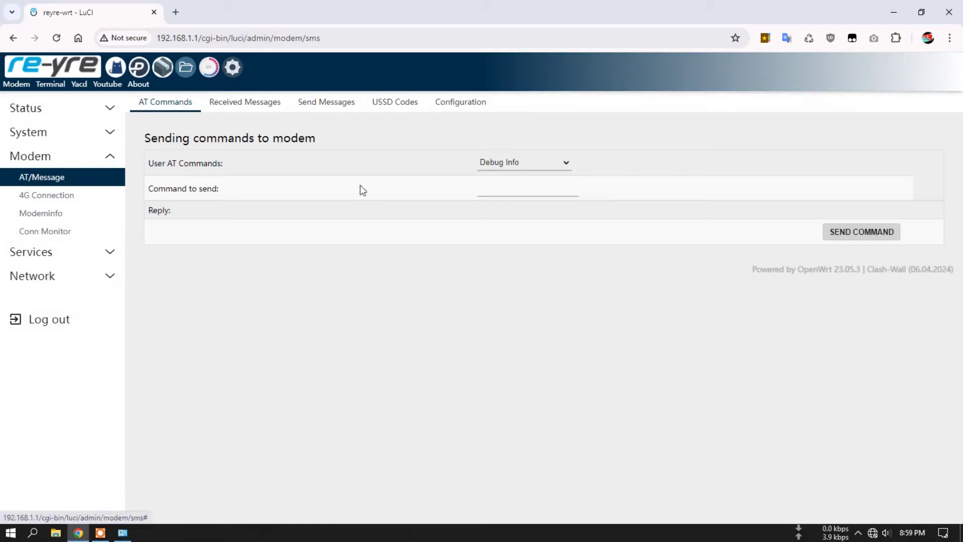
left_click(29, 198)
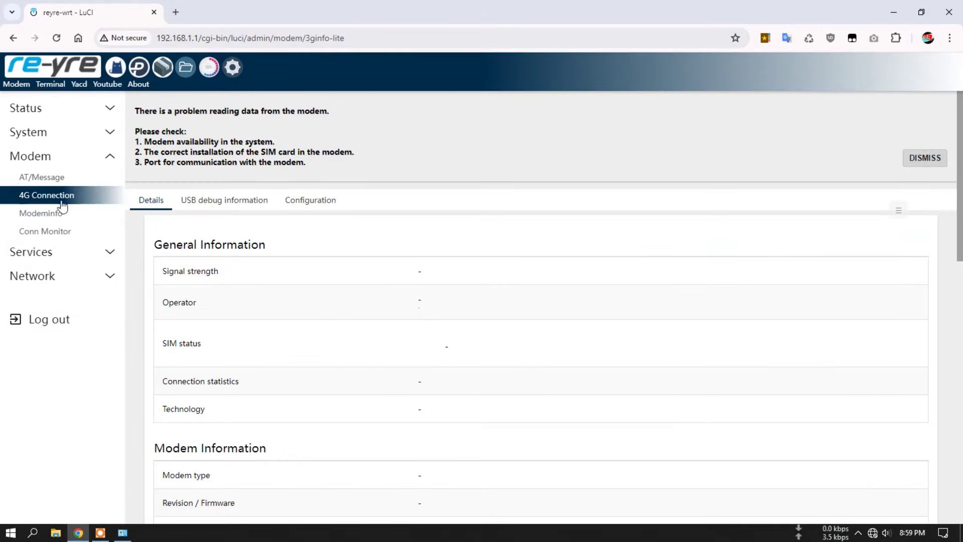
left_click(31, 218)
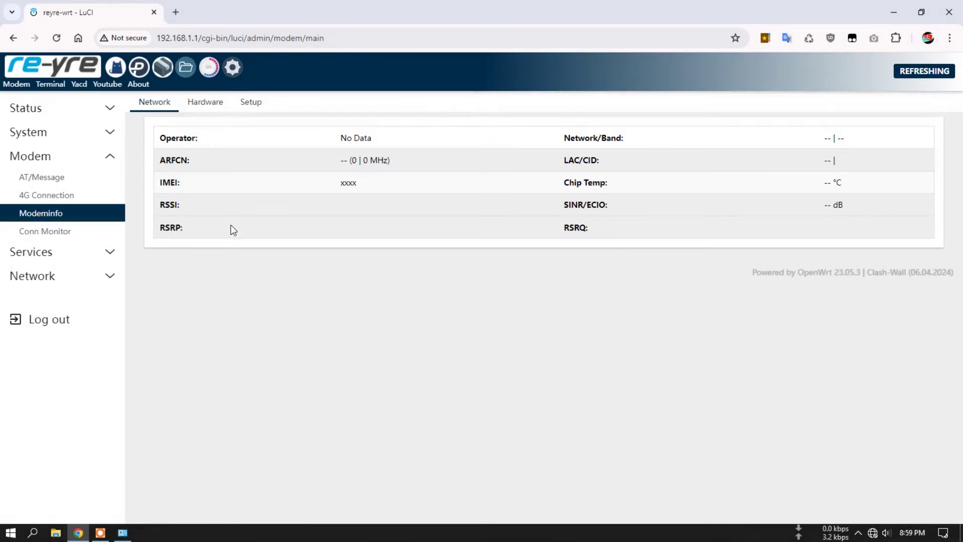
- Set the action for failed checks to Reboot modem in the Conn Monitor's basic settings
left_click(50, 231)
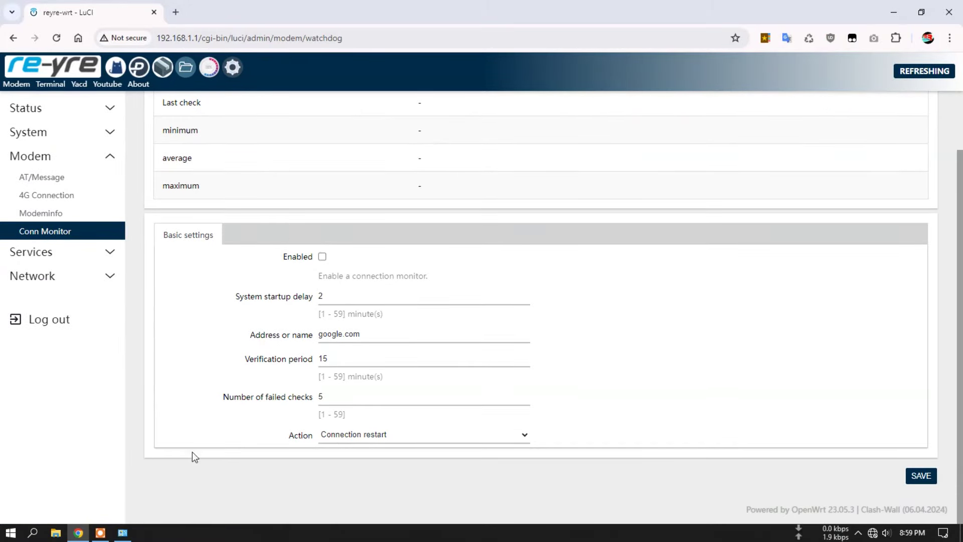
left_click(384, 435)
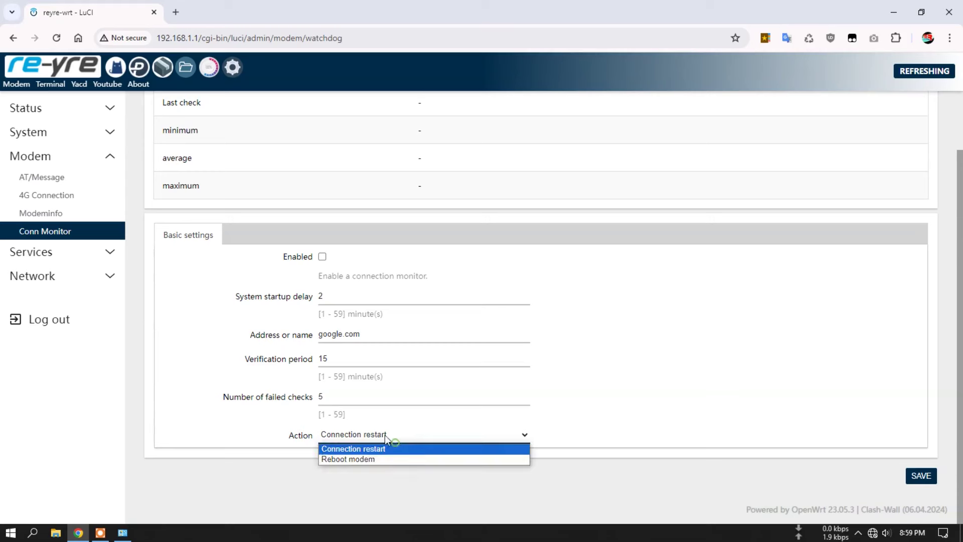
left_click(342, 459)
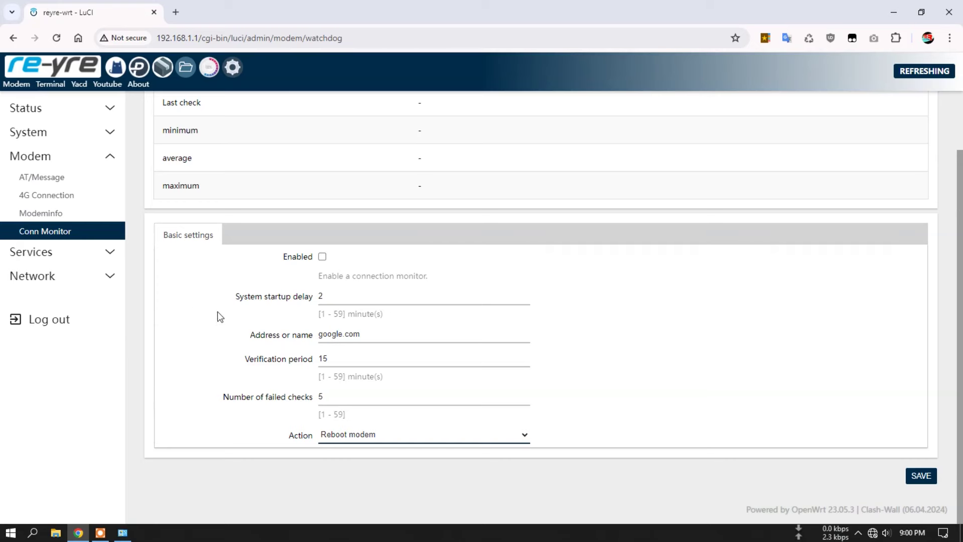
scroll(252, 304, "up", 1)
scroll(252, 307, "up", 2)
- View Pass Wall's basic settings and the component versions on its App Update page
left_click(73, 252)
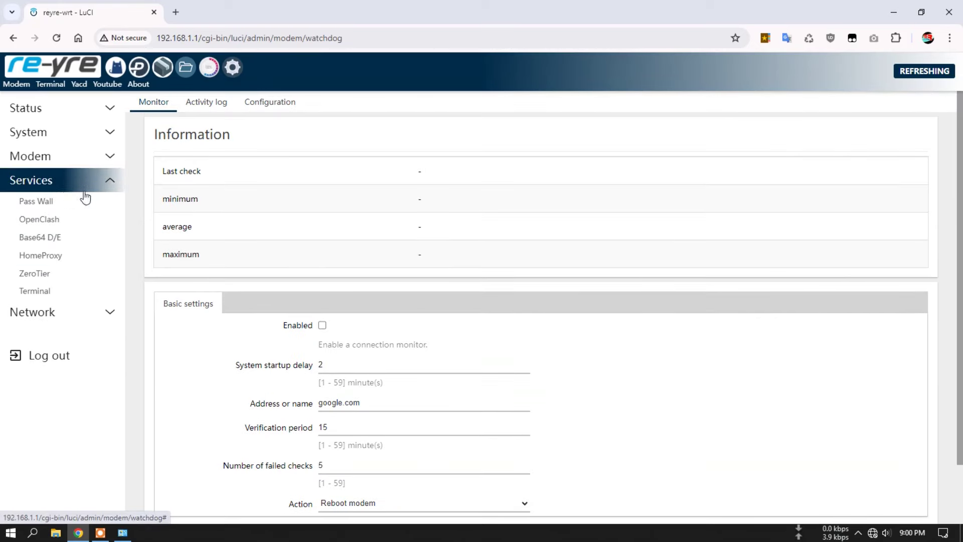
left_click(64, 201)
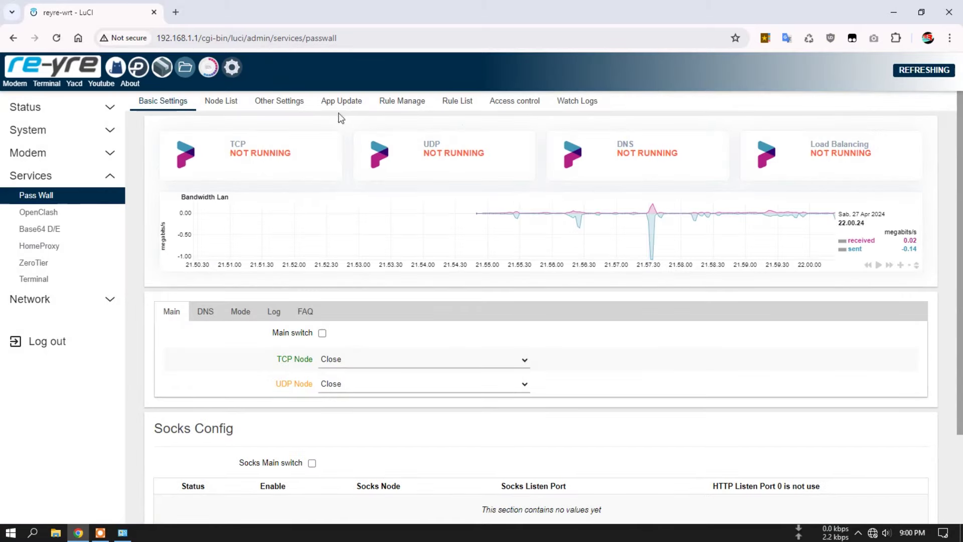
left_click(329, 103)
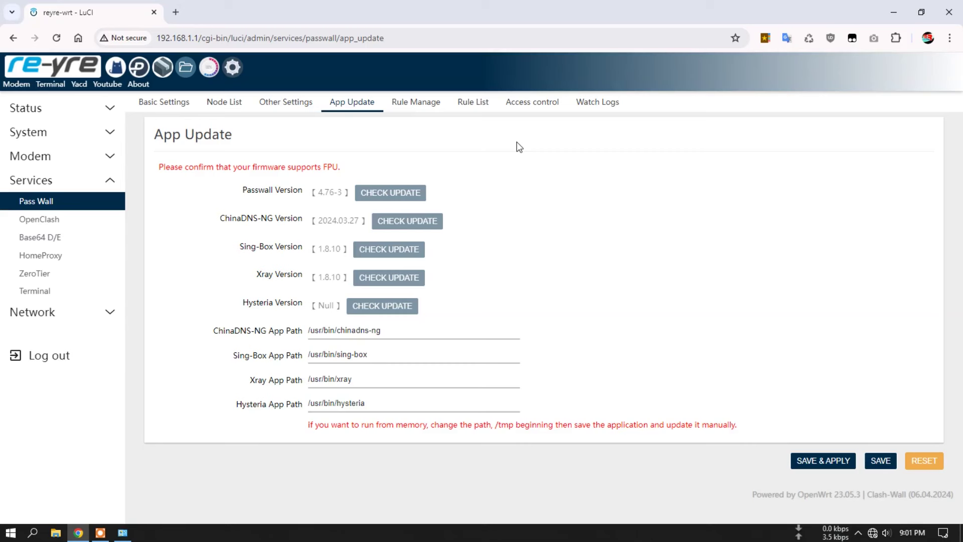
- Go through Pass Wall's pages in order, from Basic Settings and Node List to Access control and Watch Logs
left_click(171, 104)
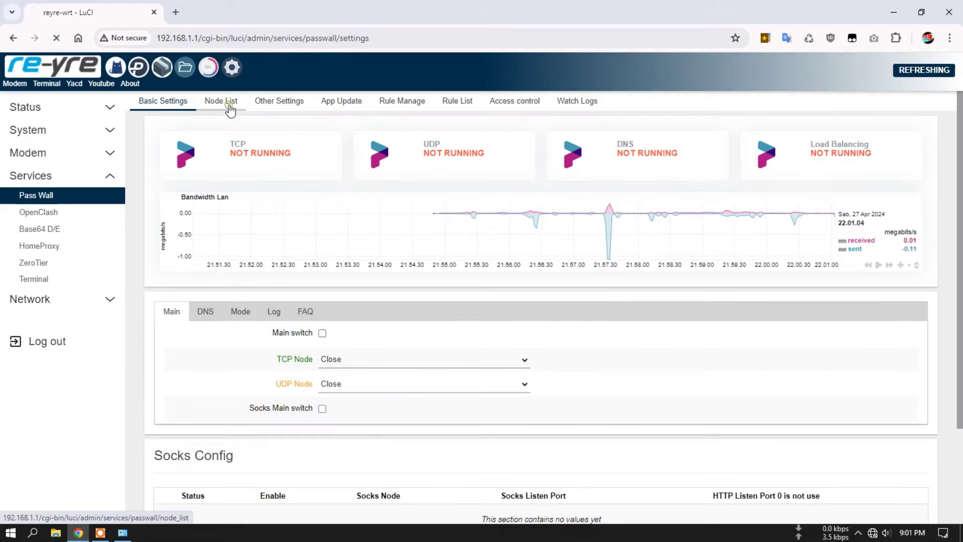
left_click(227, 103)
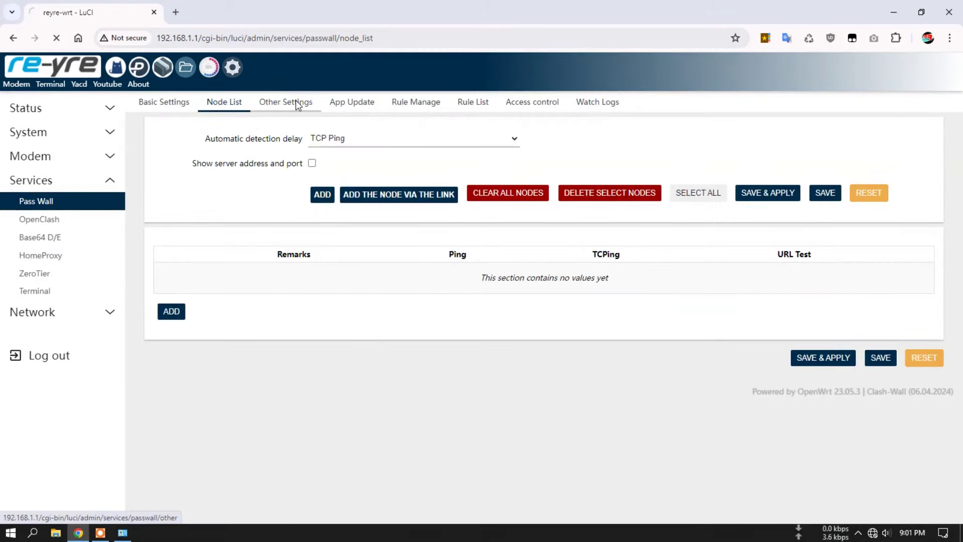
left_click(296, 100)
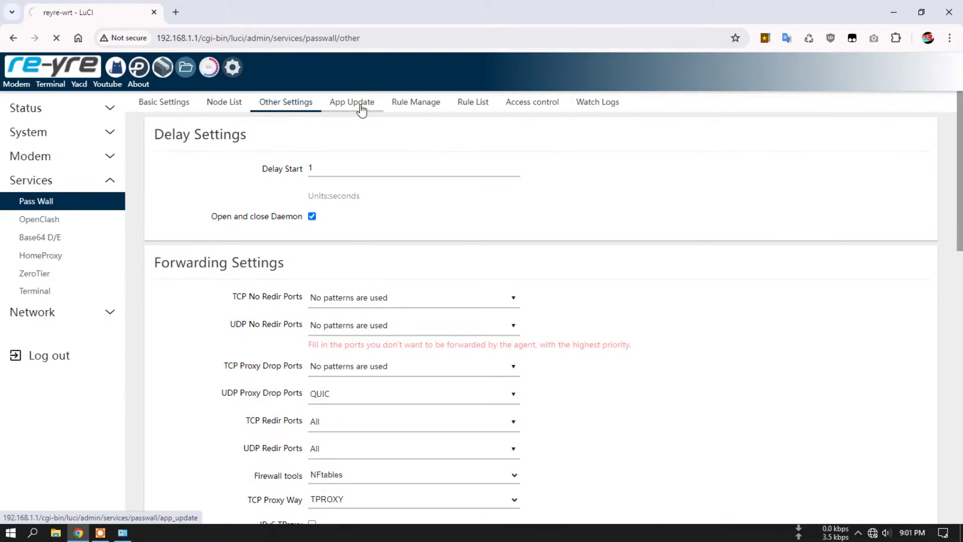
left_click(369, 104)
left_click(422, 102)
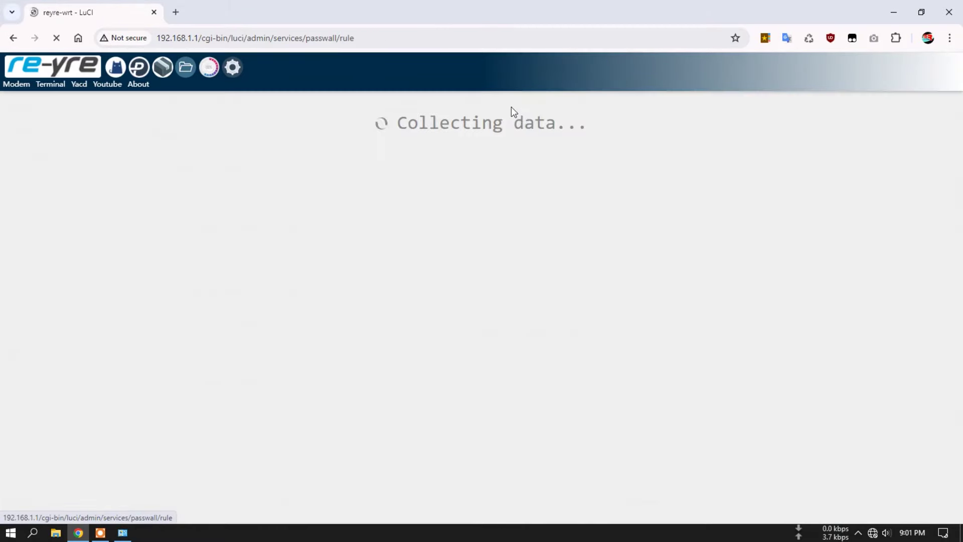
left_click(479, 106)
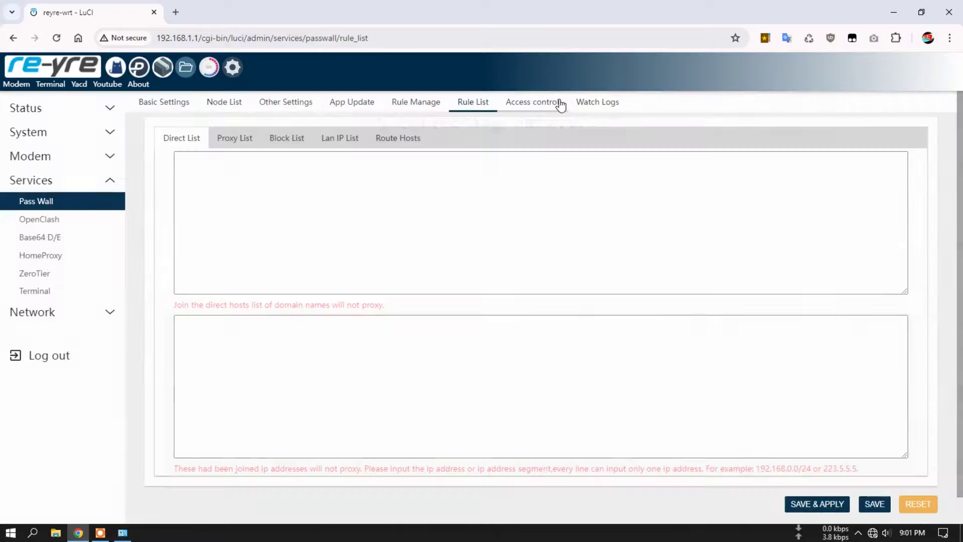
left_click(565, 114)
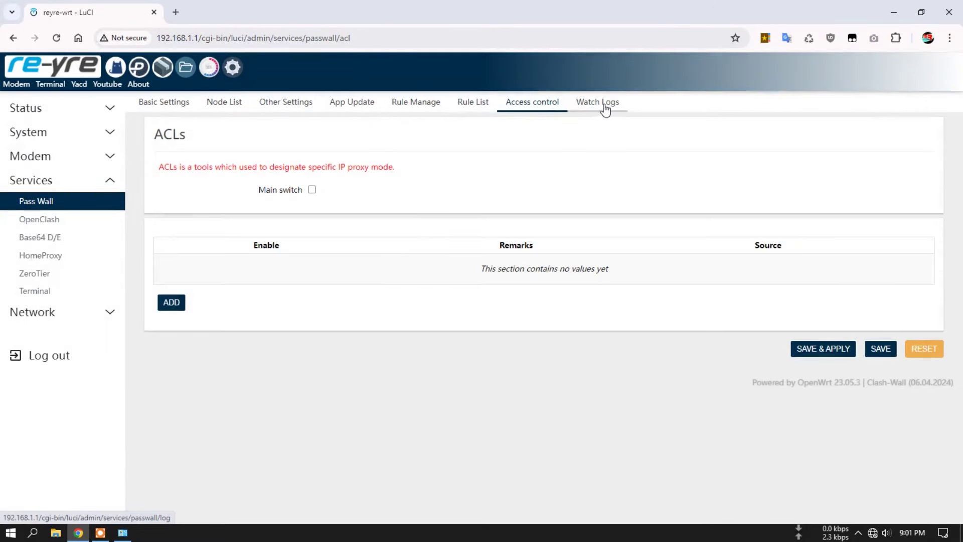
left_click(606, 104)
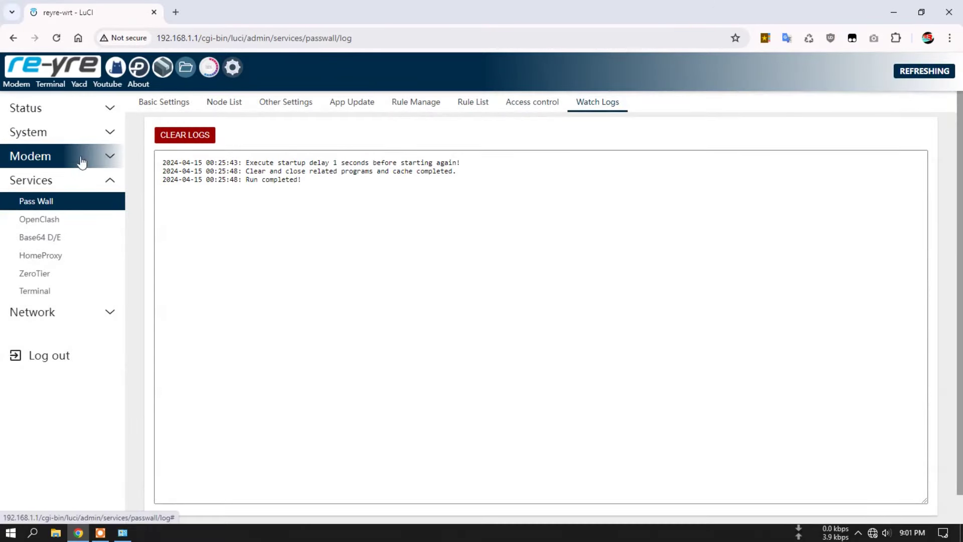
- Review the OpenClash overview page with its running status and control panel details
left_click(49, 224)
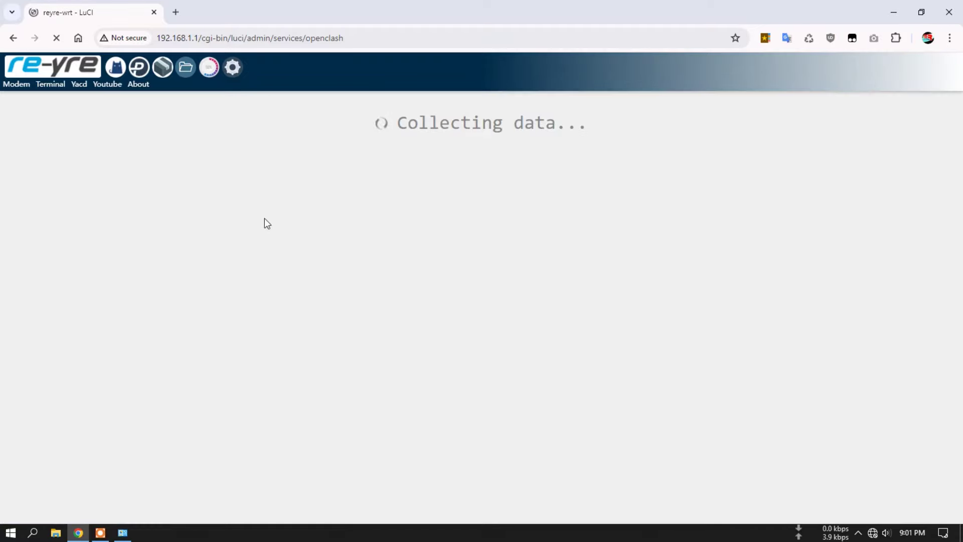
scroll(510, 337, "down", 2)
scroll(510, 337, "up", 2)
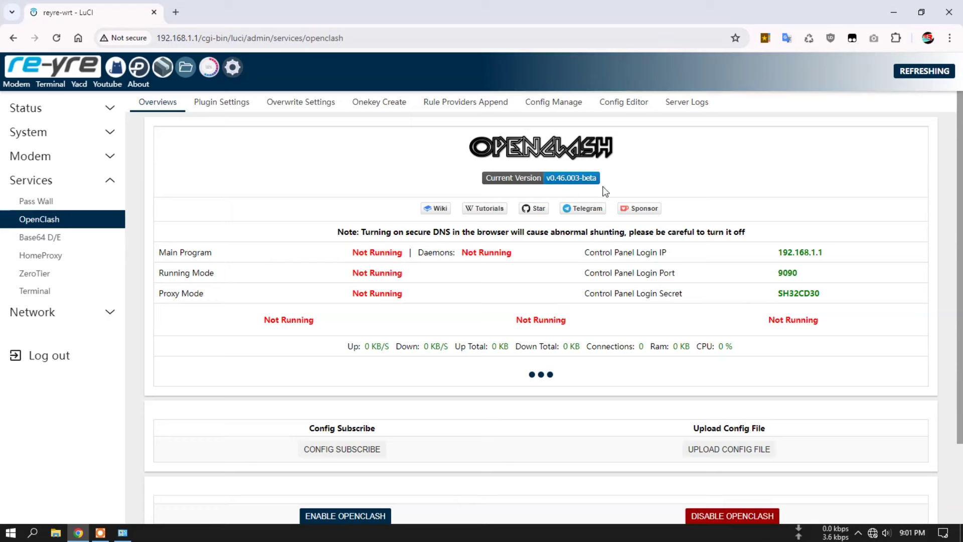
- Go through OpenClash's Plugin Settings sections, from Operation Mode and Traffic Control to Version Update and Debug Logs
left_click(236, 102)
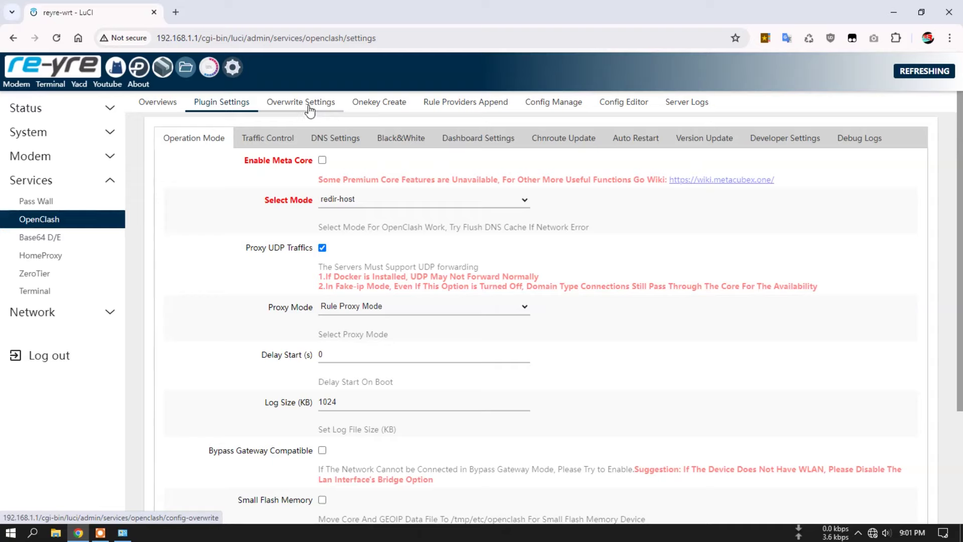
left_click(276, 137)
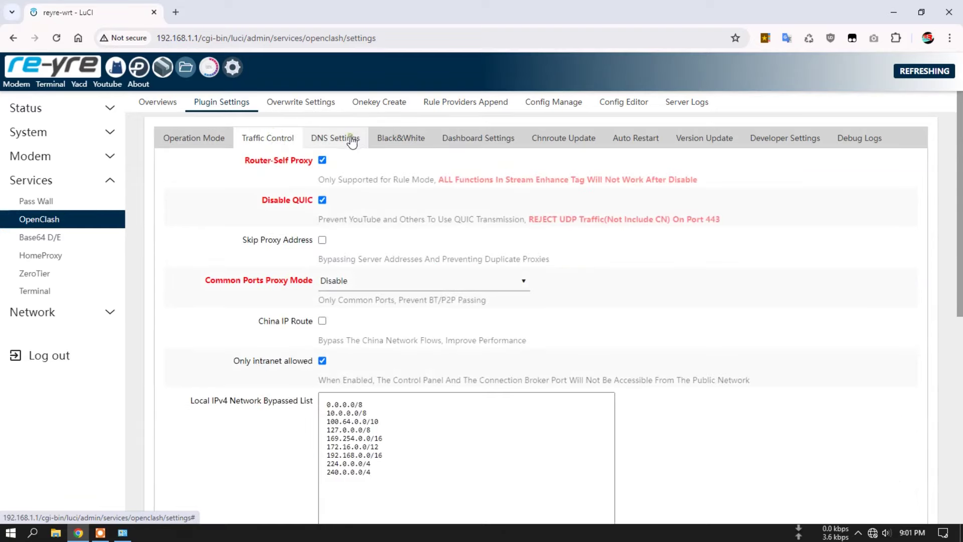
left_click(355, 139)
left_click(514, 141)
left_click(547, 138)
left_click(621, 144)
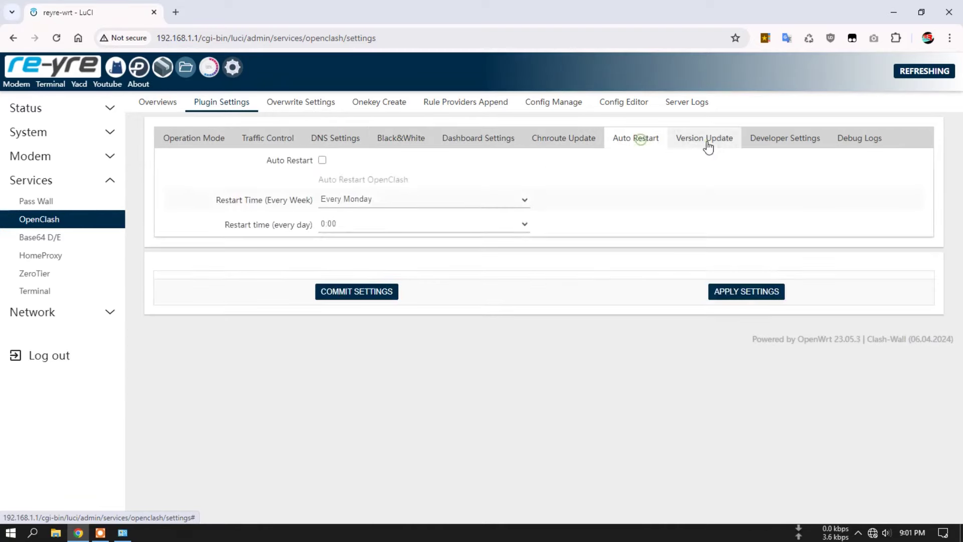
left_click(704, 143)
left_click(784, 143)
left_click(849, 139)
- Look through OpenClash's Overwrite Settings sections: General, DNS, Meta, Rules and Developer Settings
left_click(287, 104)
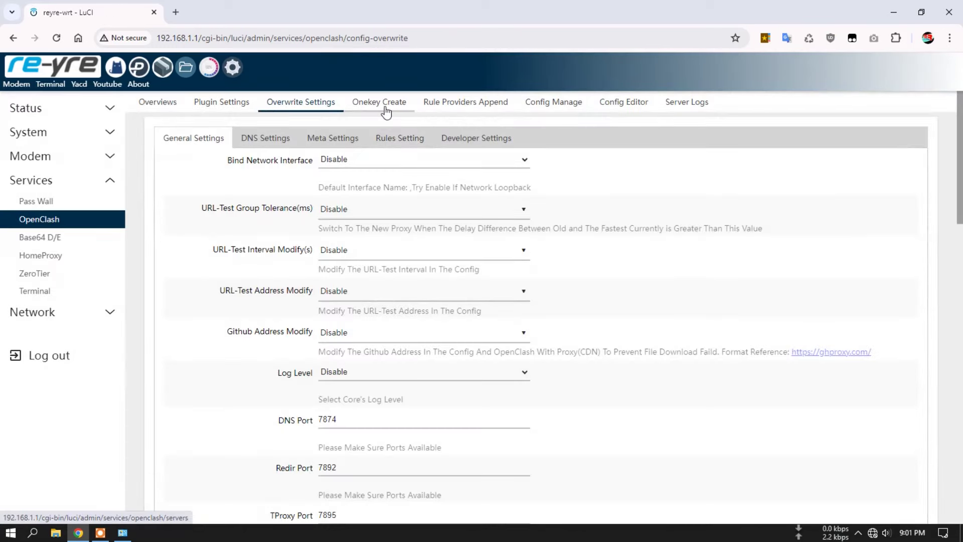
left_click(296, 142)
left_click(315, 144)
left_click(389, 144)
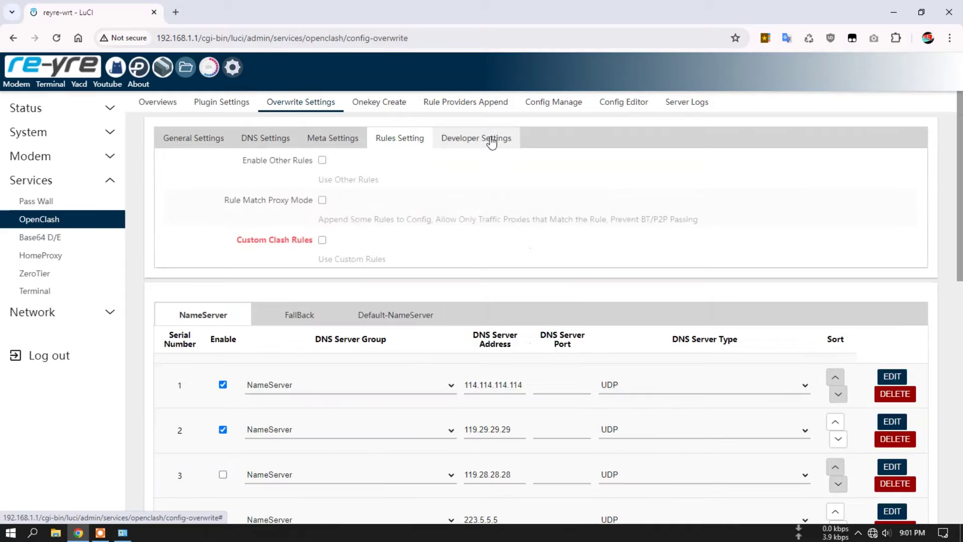
left_click(492, 144)
- View the remaining OpenClash pages: Onekey Create, Rule Providers Append, Config Manage, Config Editor and Server Logs
left_click(380, 105)
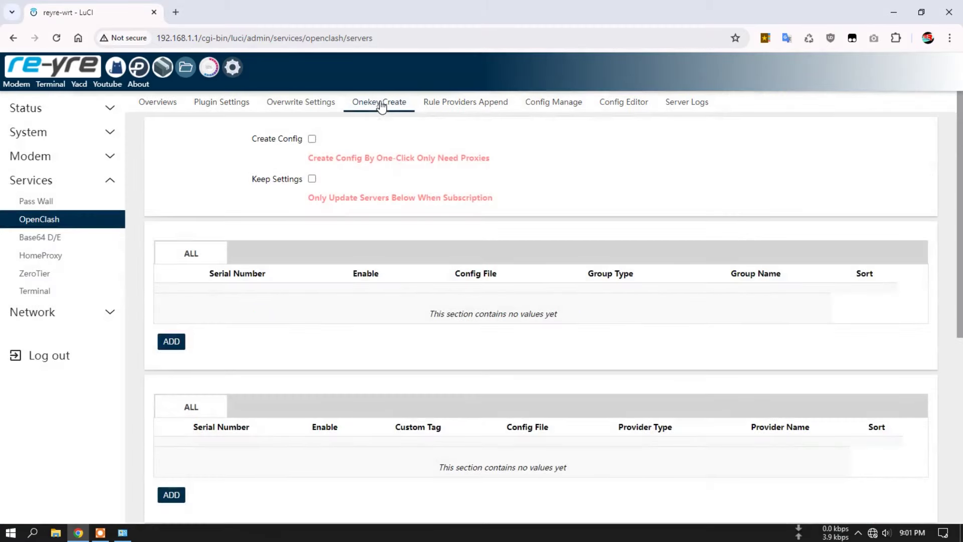
left_click(470, 103)
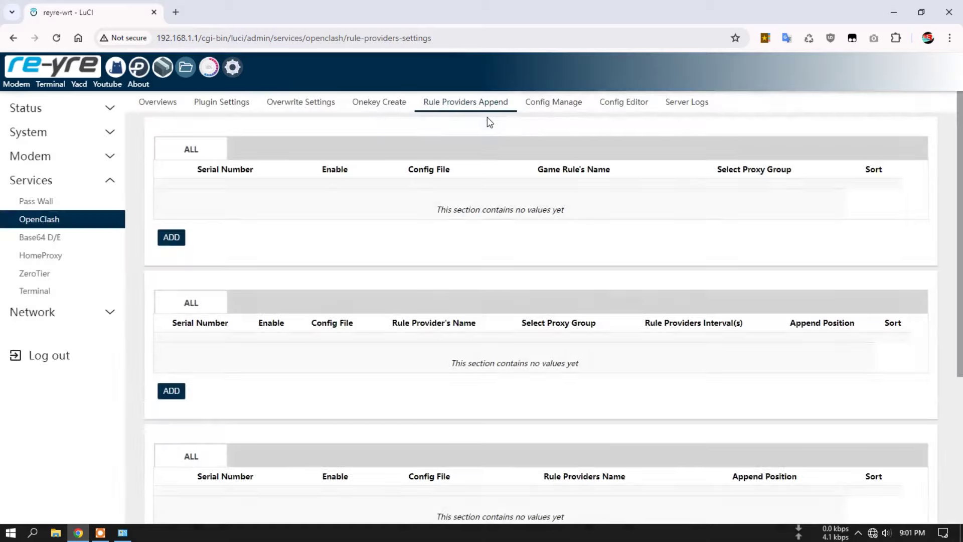
left_click(558, 107)
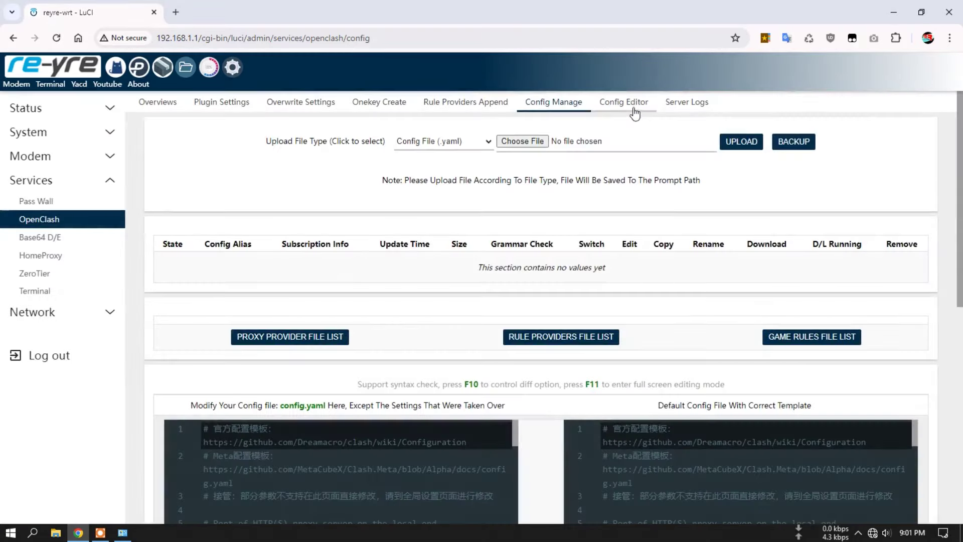
left_click(634, 109)
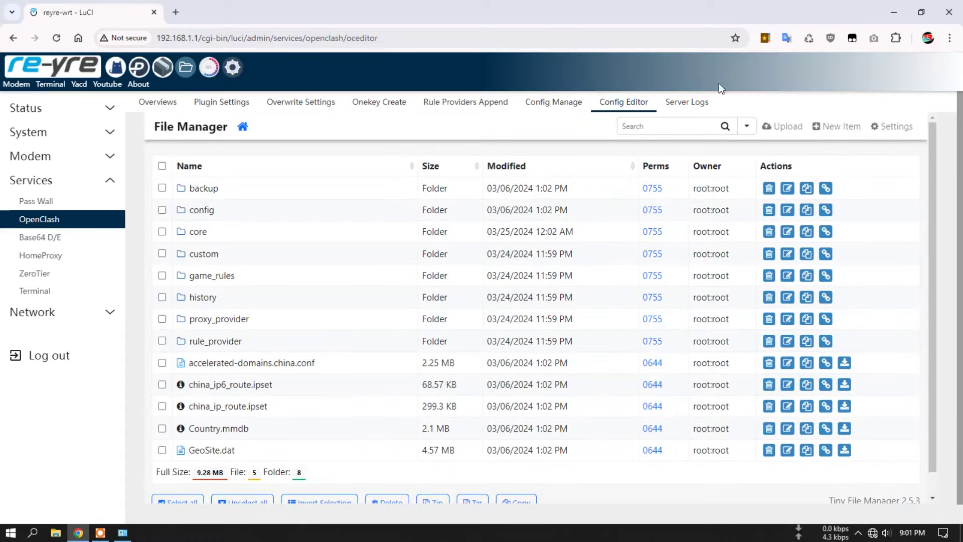
left_click(687, 104)
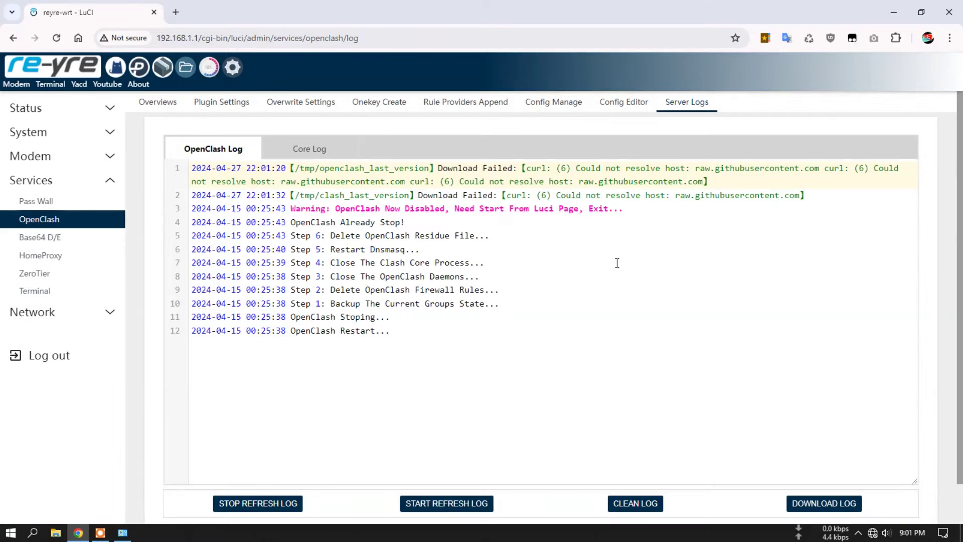
- View the Base64 D/E tool and HomeProxy's client settings, node settings, server settings and service status pages
left_click(76, 239)
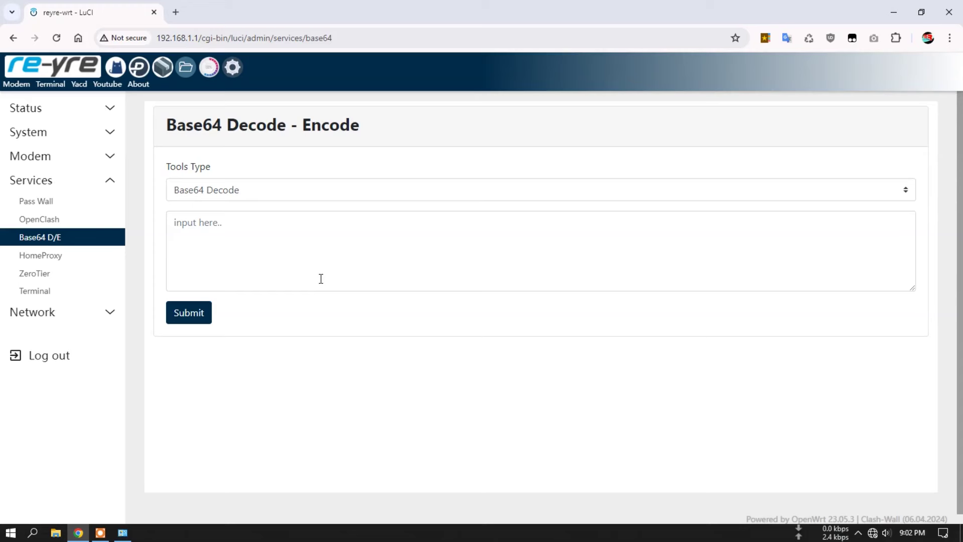
left_click(48, 255)
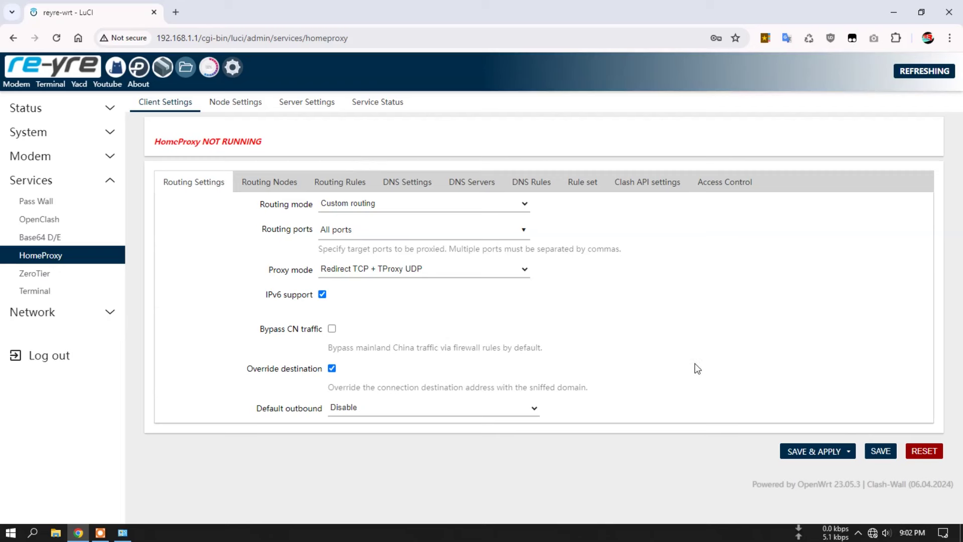
left_click(243, 109)
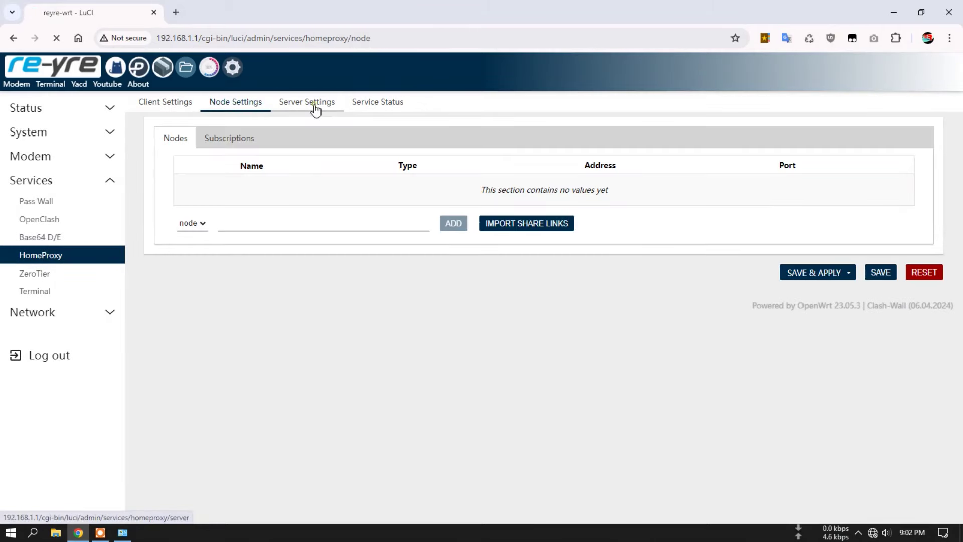
left_click(316, 108)
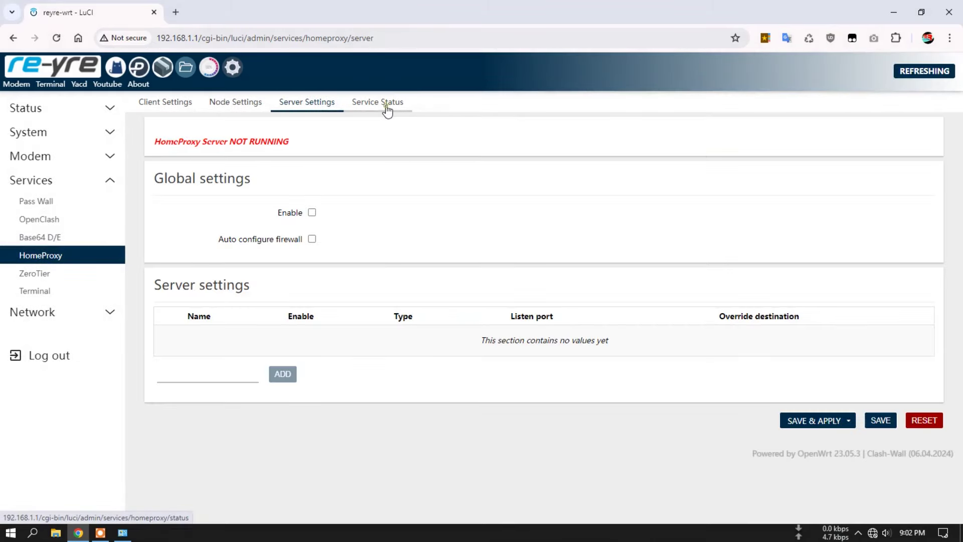
left_click(387, 110)
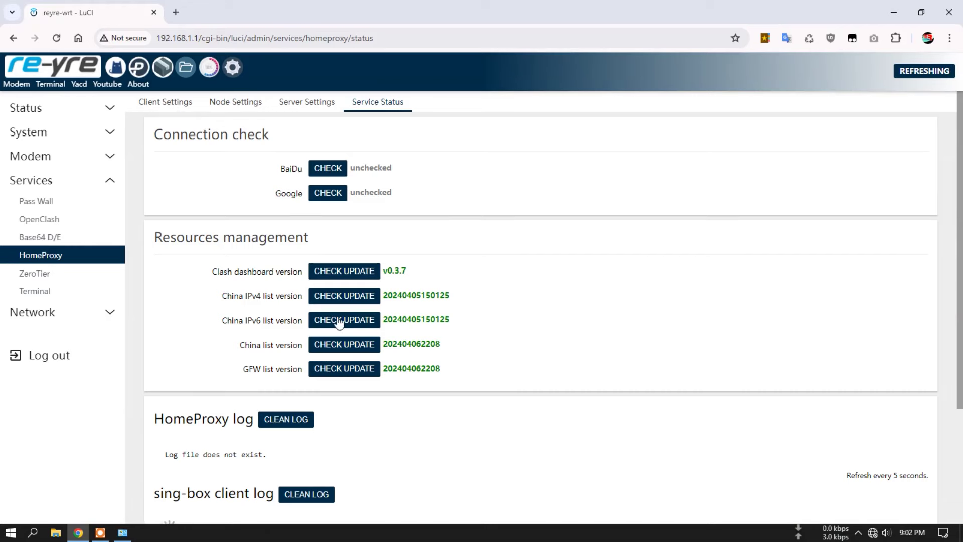
- Enable the Clash API in HomeProxy's client settings, and save and apply the change
left_click(157, 101)
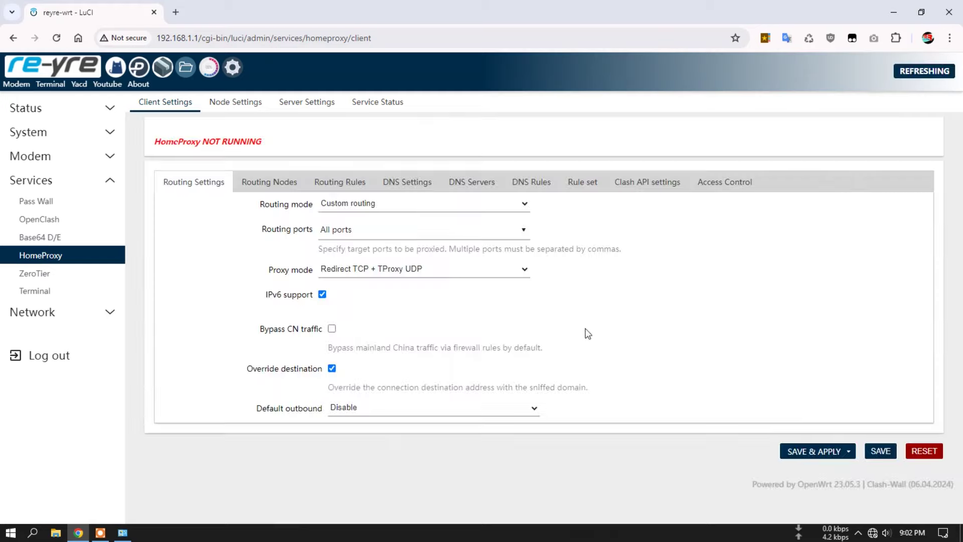
left_click(620, 190)
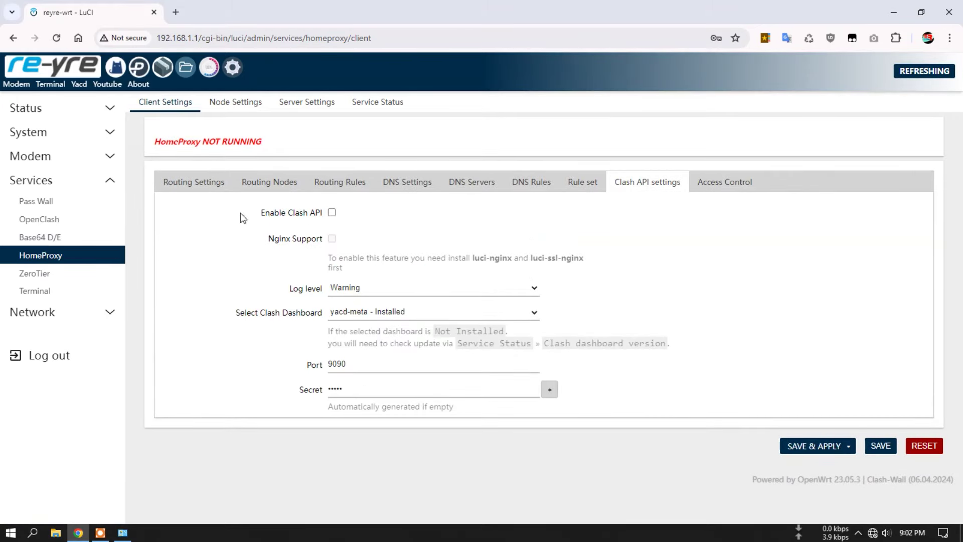
left_click(332, 213)
left_click(332, 212)
left_click(331, 213)
left_click(816, 447)
- View ZeroTier's base settings and interface info, and the Terminal page under Services
left_click(49, 277)
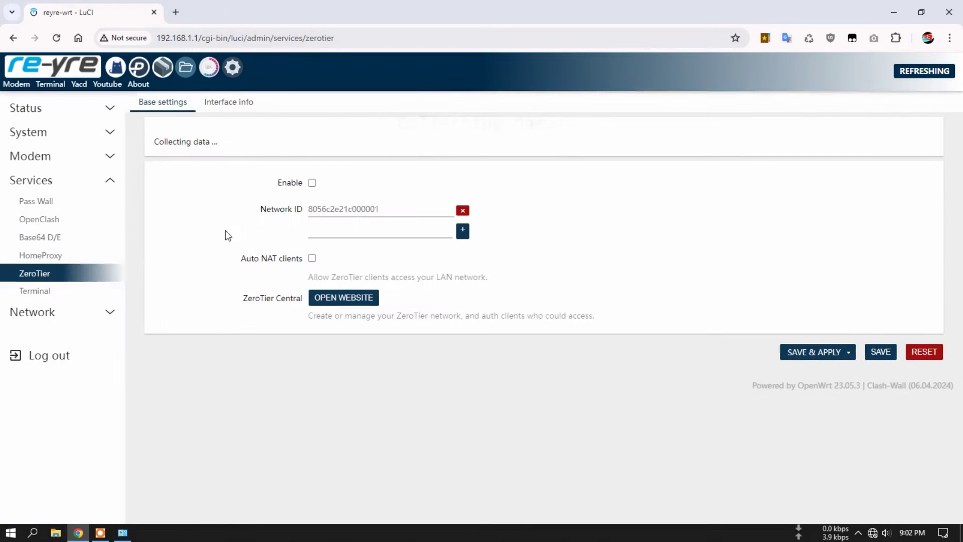
left_click(241, 107)
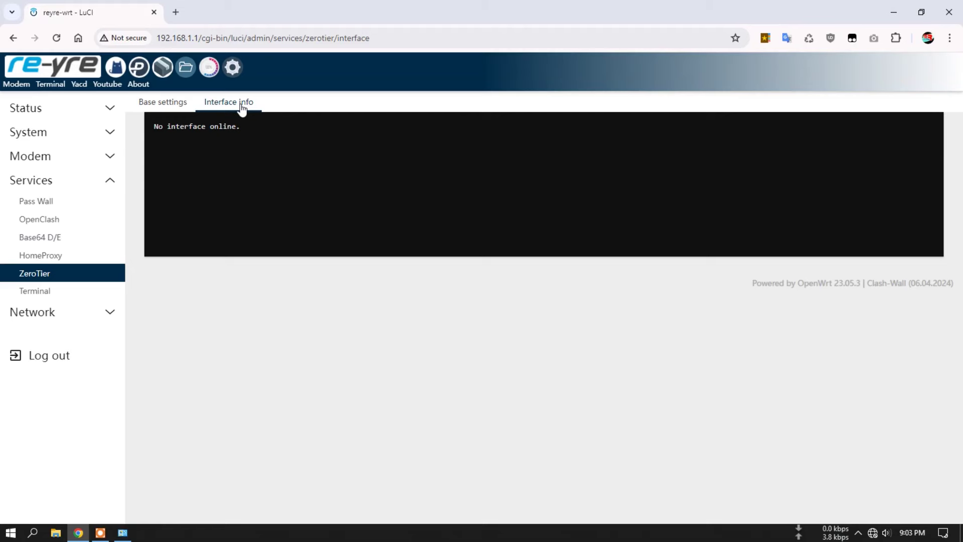
left_click(178, 104)
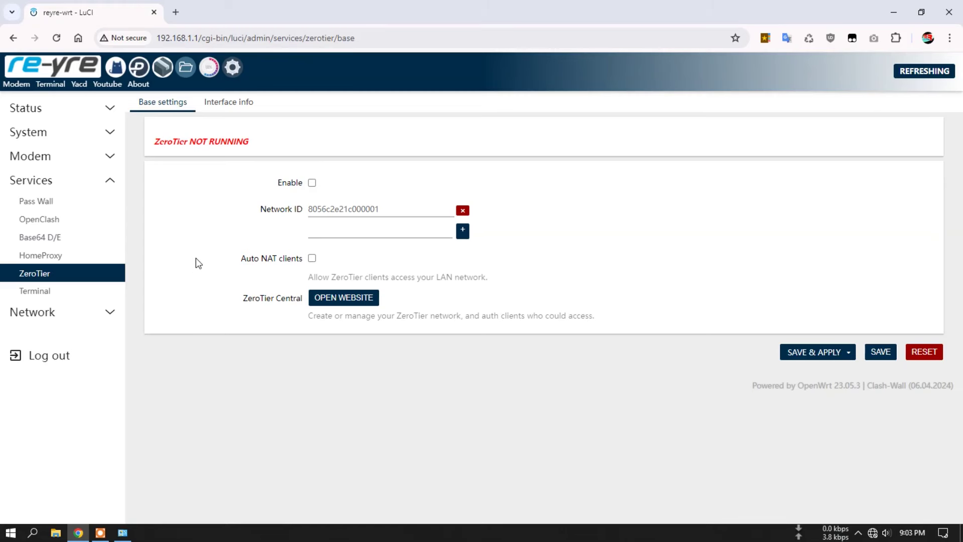
left_click(224, 105)
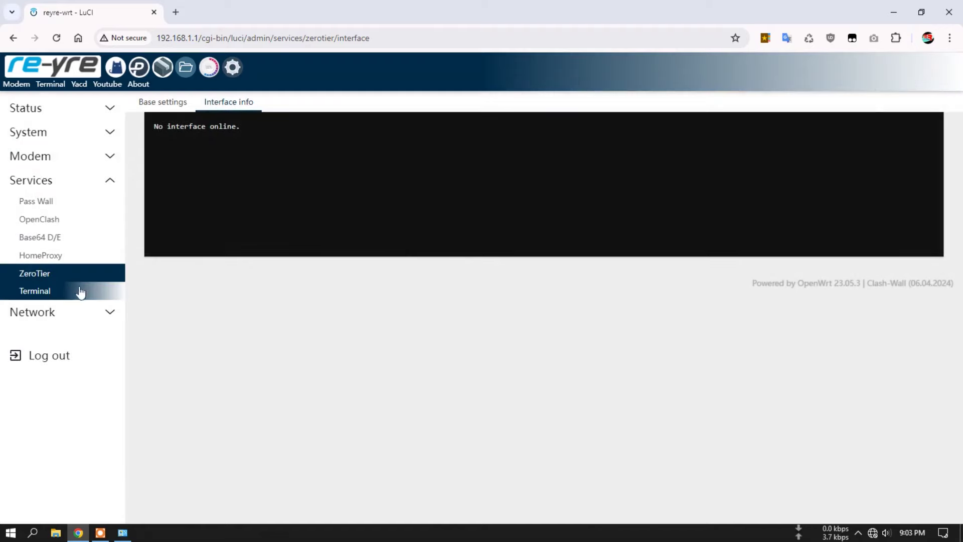
left_click(48, 293)
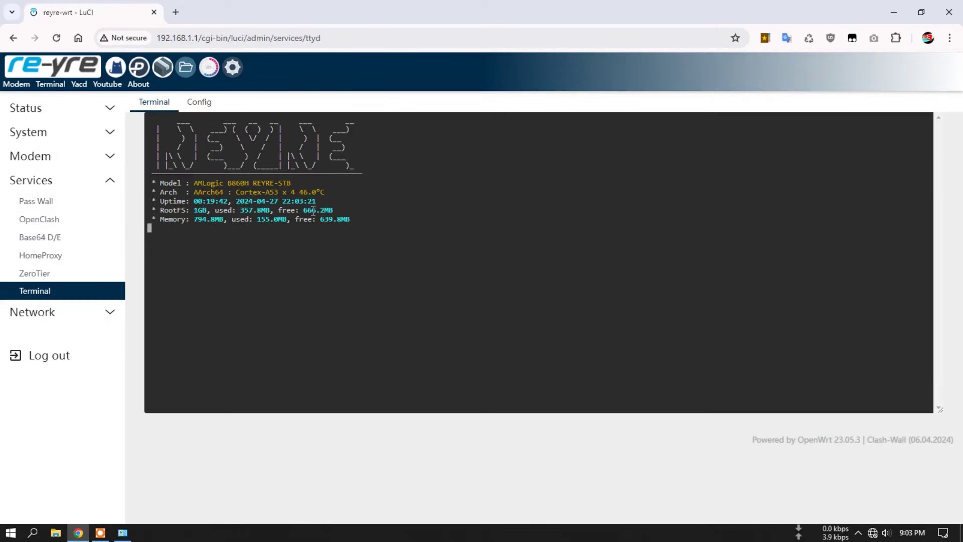
- View the router's network Interfaces list and the Wireless overview
left_click(28, 313)
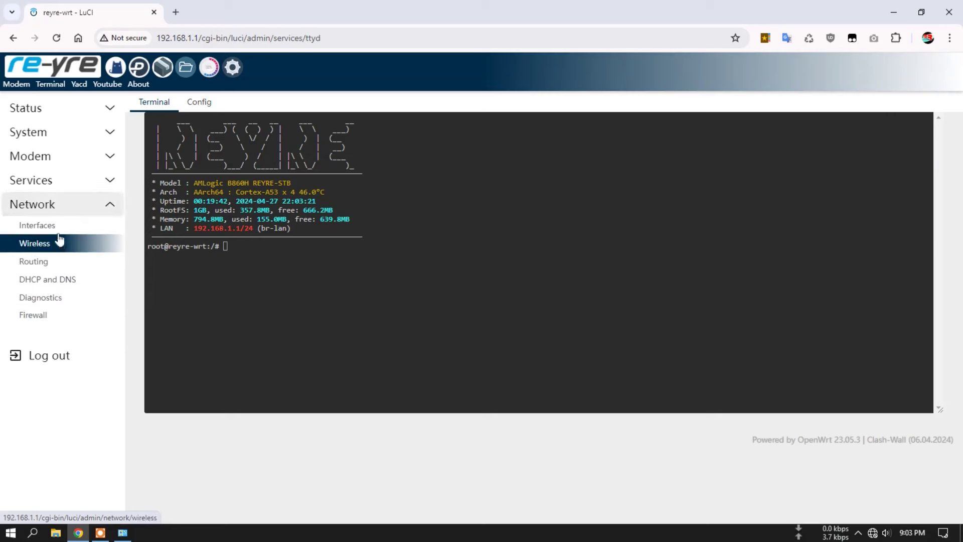
left_click(56, 226)
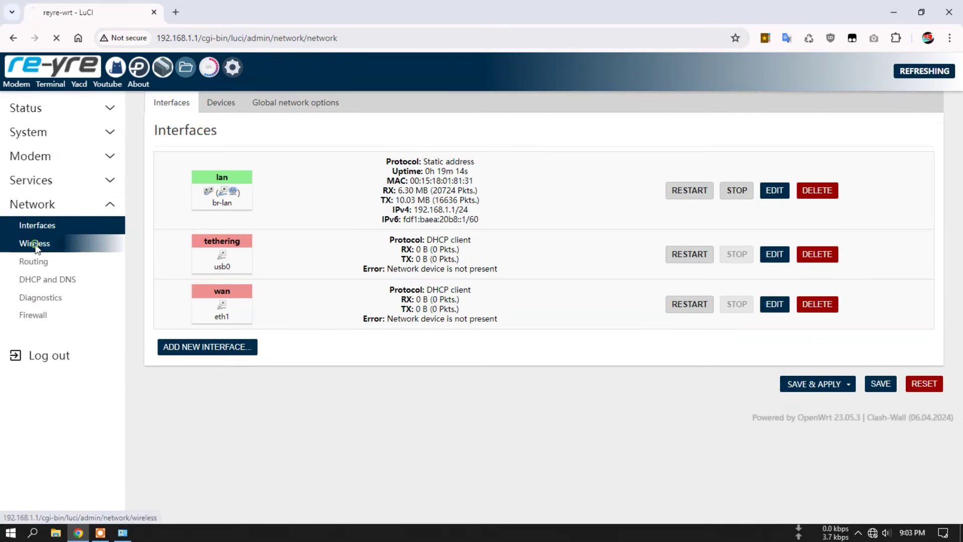
left_click(35, 243)
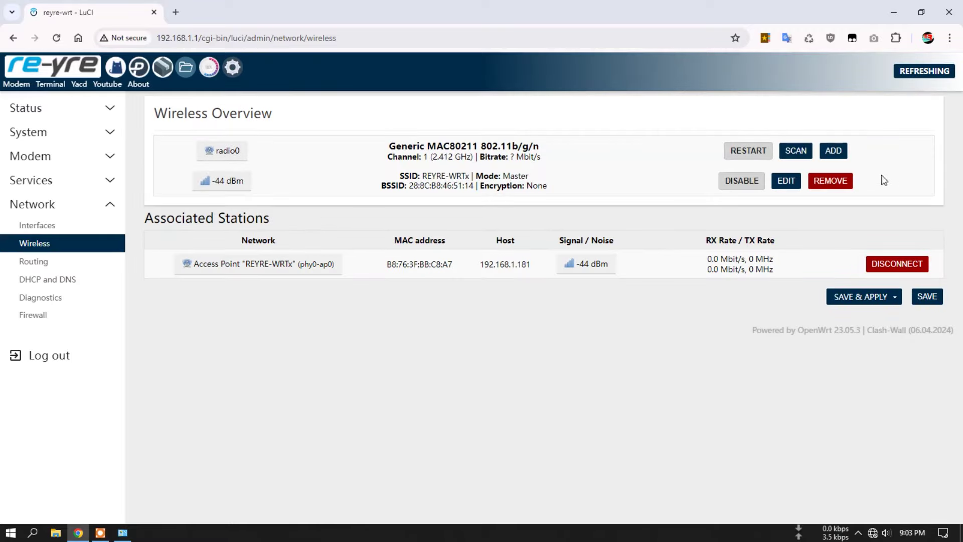
- Examine the REYRE-WRTx access point's device and interface configuration, including its mode and channel choices, and leave the editor
left_click(786, 181)
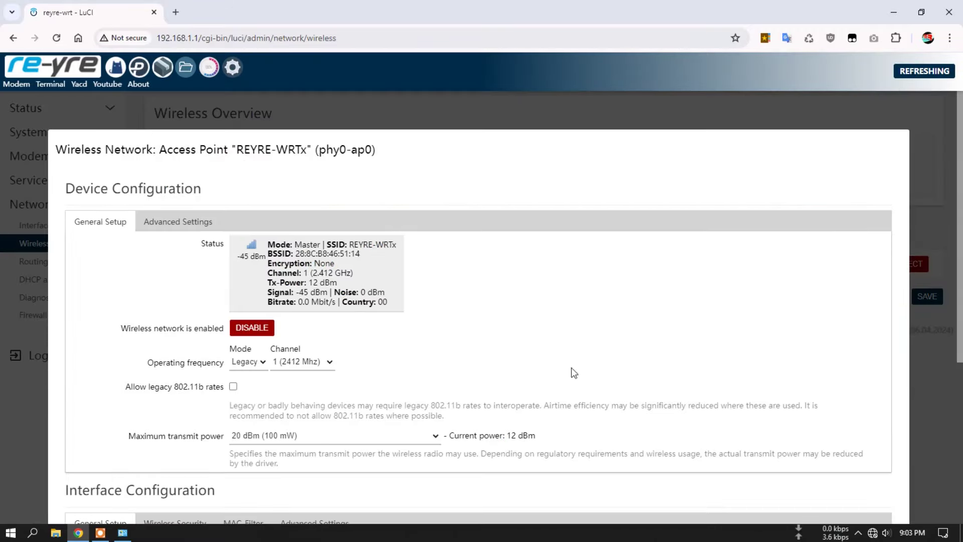
scroll(639, 387, "down", 5)
scroll(639, 387, "up", 2)
scroll(644, 380, "up", 3)
left_click(264, 365)
left_click(307, 361)
left_click(543, 355)
scroll(676, 339, "down", 5)
left_click(845, 466)
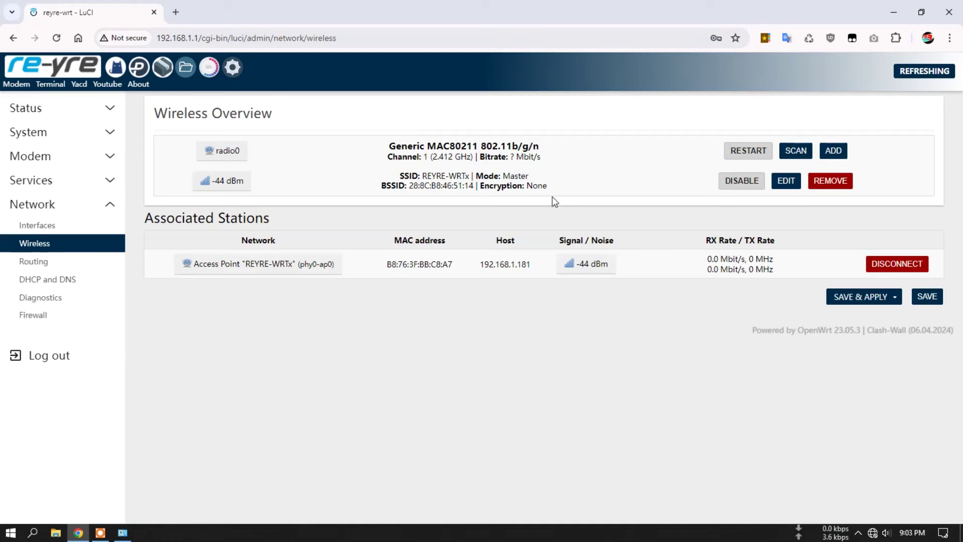
- View the Routing page's Static IPv6 Routes and its IPv4 and IPv6 Rules
left_click(44, 268)
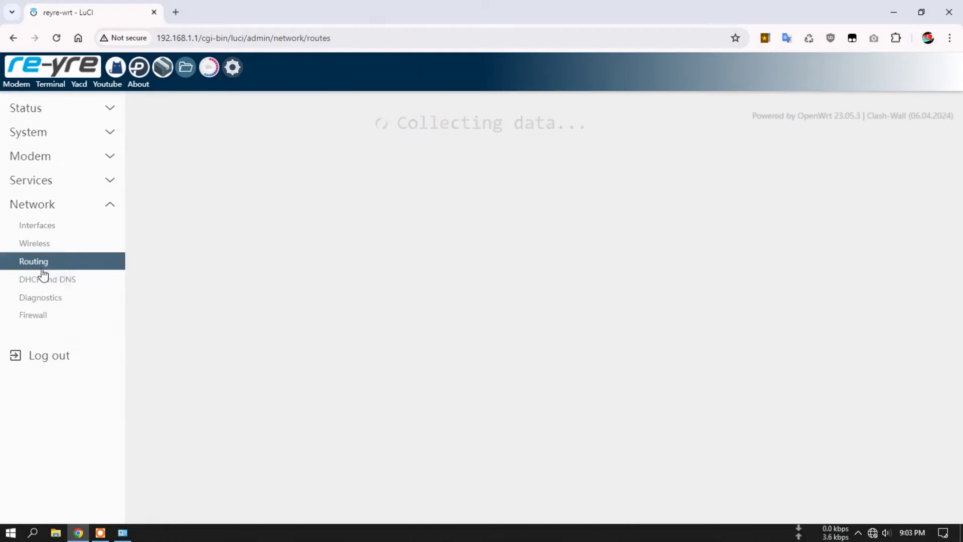
left_click(266, 102)
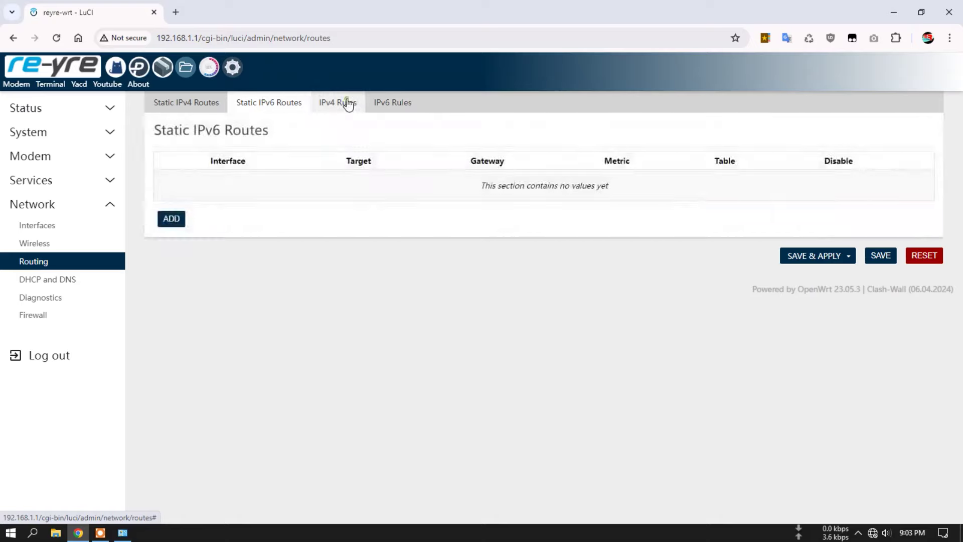
left_click(393, 102)
- Go through the DHCP and DNS sections, from General and Devices & Ports to CNAME and PXE/TFTP
left_click(31, 280)
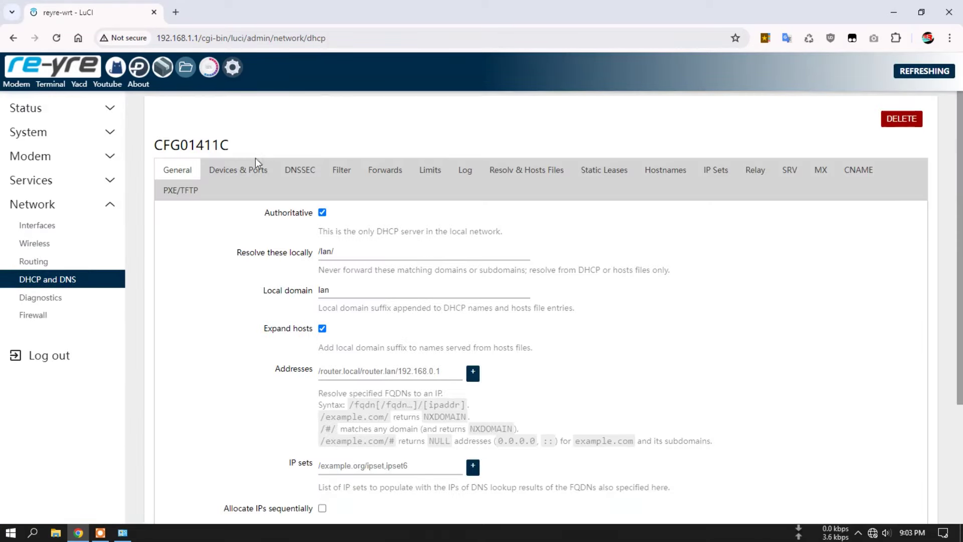
left_click(240, 169)
left_click(307, 177)
left_click(337, 176)
left_click(385, 175)
left_click(486, 177)
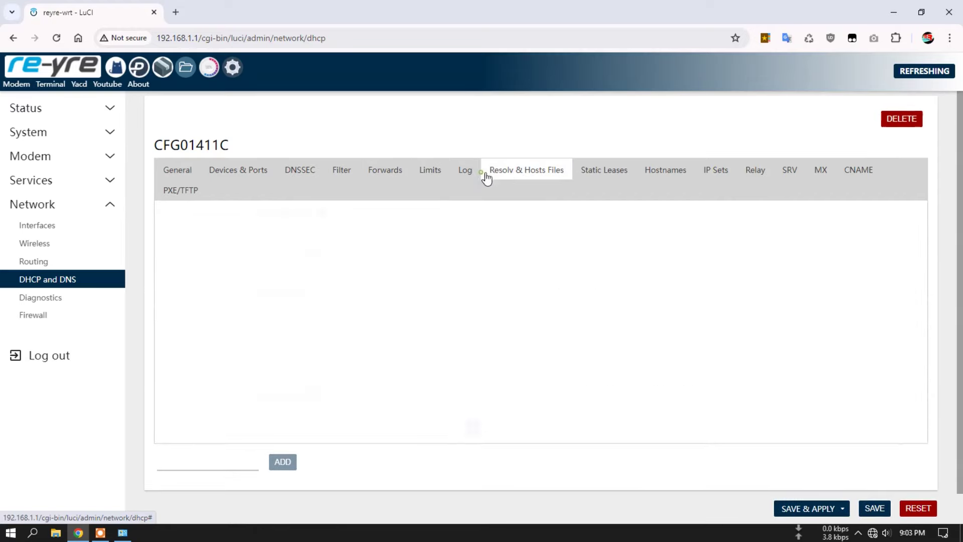
left_click(465, 172)
left_click(604, 171)
left_click(665, 172)
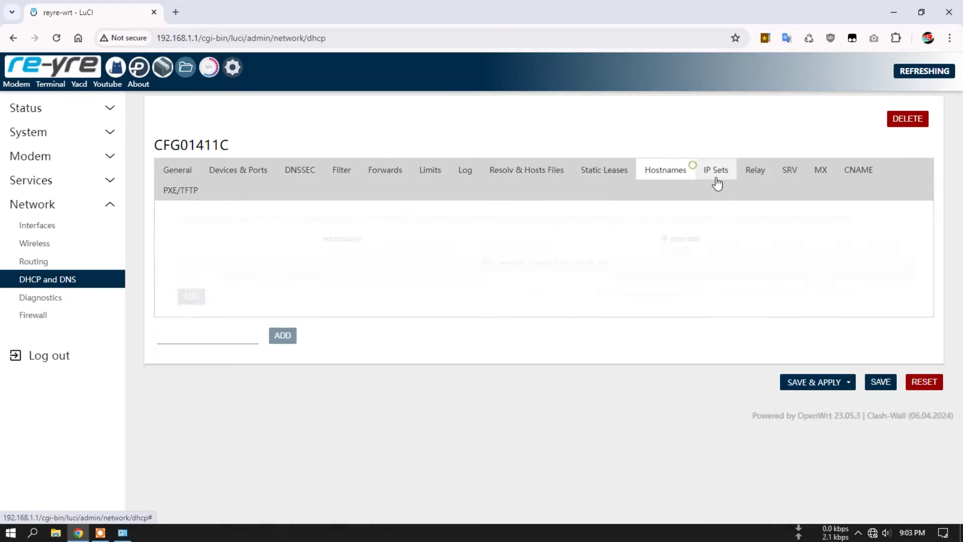
left_click(716, 170)
left_click(755, 170)
left_click(793, 173)
left_click(822, 173)
left_click(859, 170)
left_click(182, 191)
- View the network Diagnostics page and the Firewall's port forwards, traffic rules and IP sets pages
left_click(40, 297)
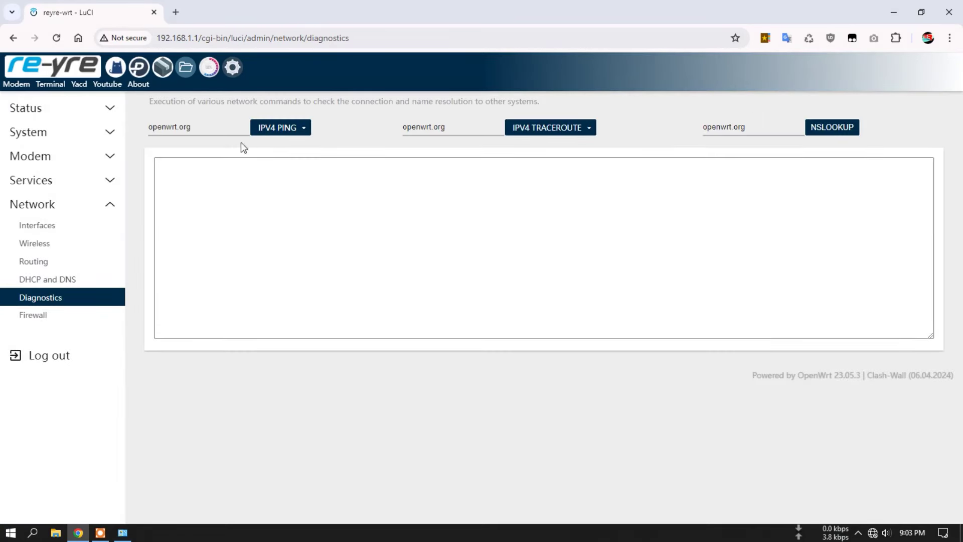
left_click(55, 315)
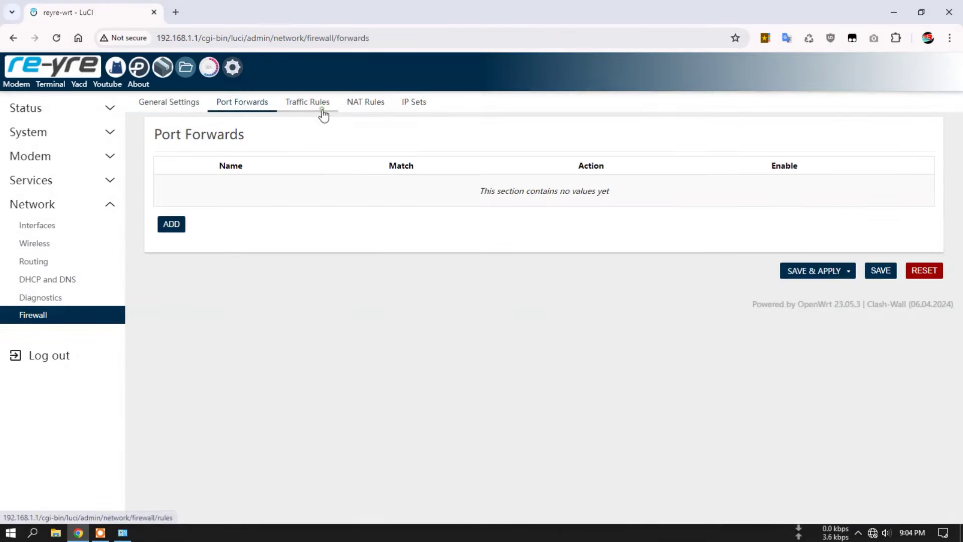
left_click(321, 108)
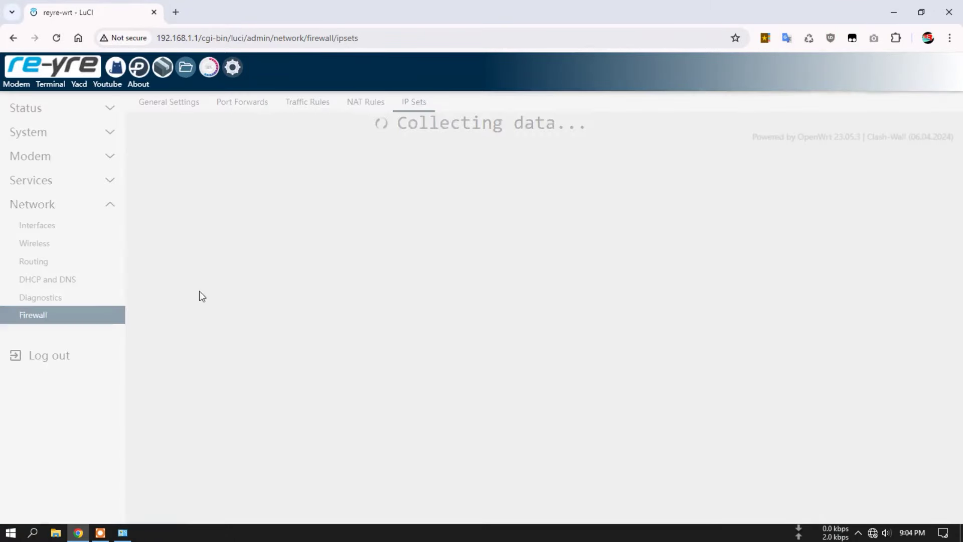
- View the network Interfaces, Net Monitor, File Manager, HomeProxy, Pass Wall, OpenClash and Terminal pages in turn
left_click(228, 69)
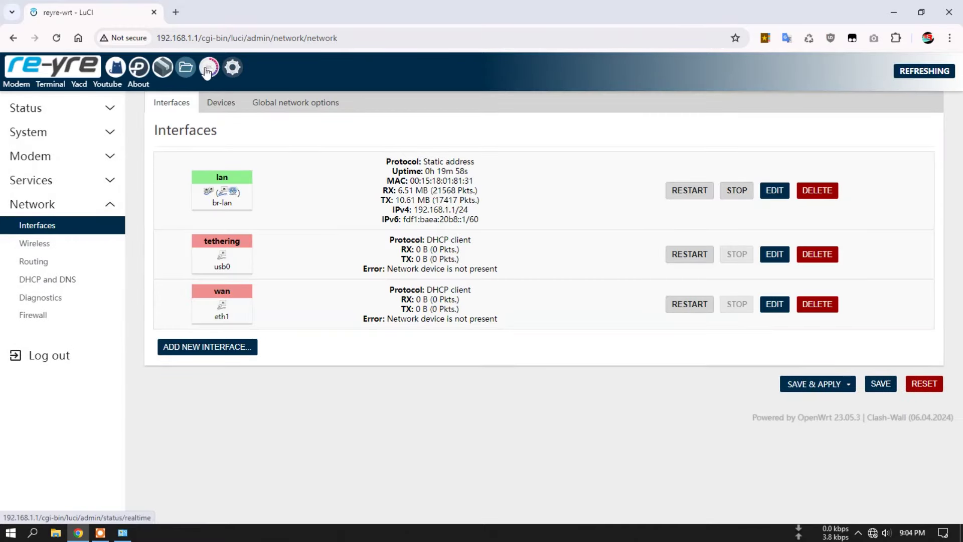
left_click(207, 72)
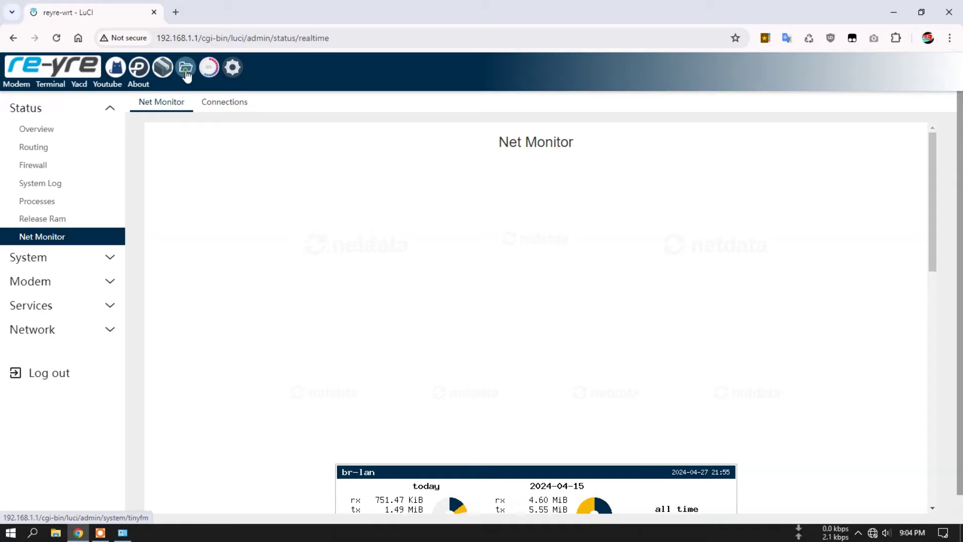
left_click(186, 68)
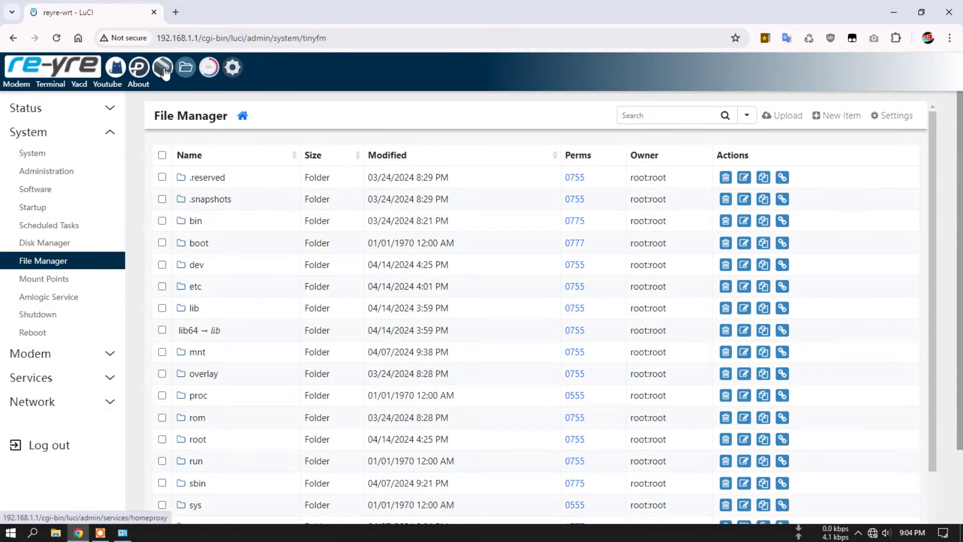
left_click(165, 72)
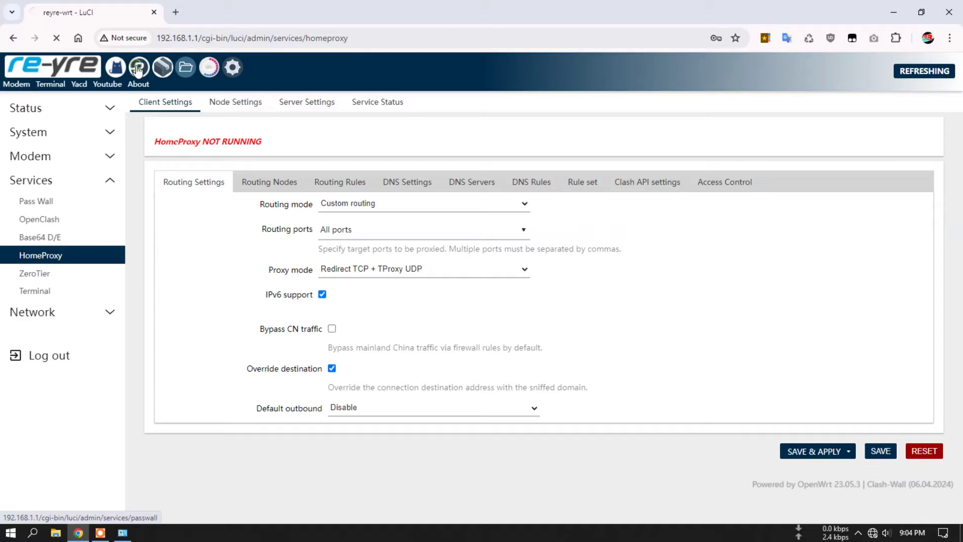
left_click(131, 70)
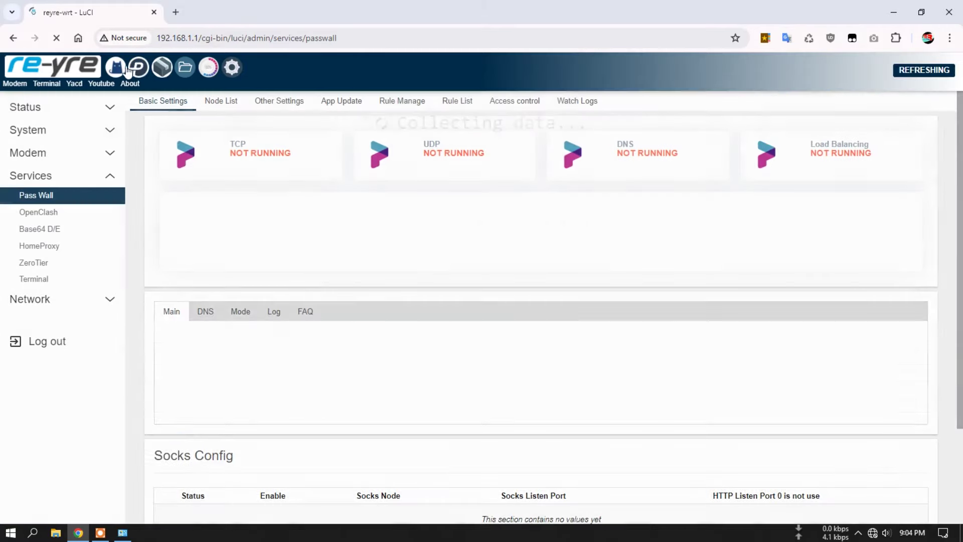
left_click(115, 72)
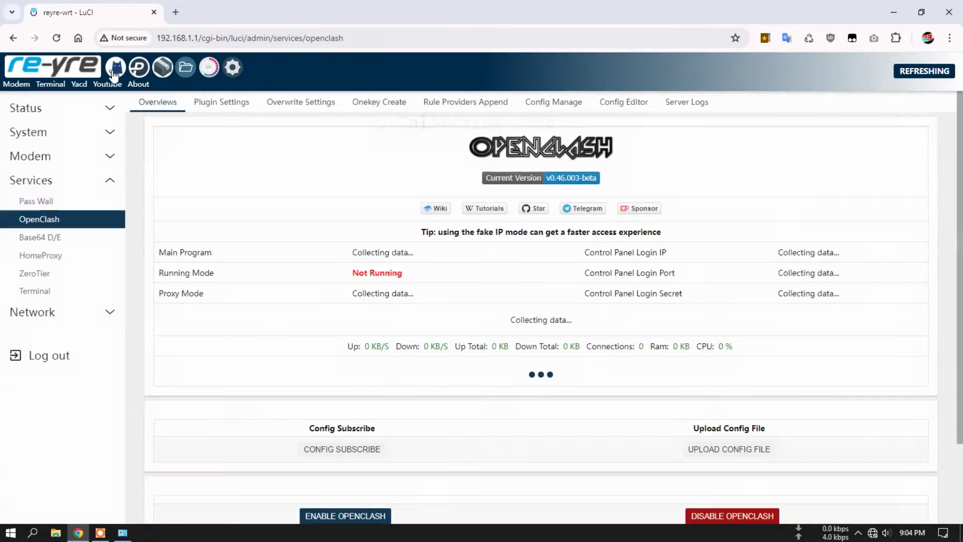
left_click(142, 89)
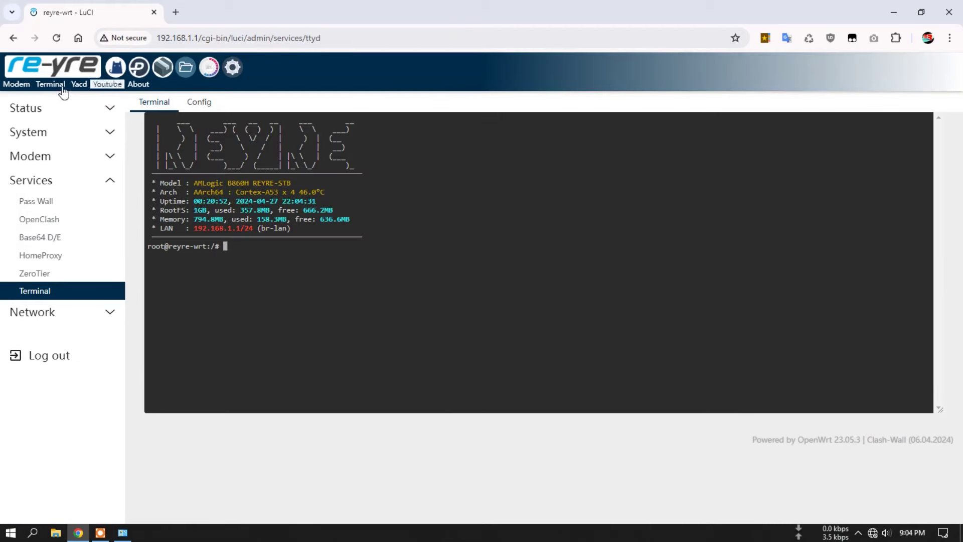
- Return to the Status Overview and review its sections from System and Memory down to Port status and Active DHCP Leases
left_click(59, 65)
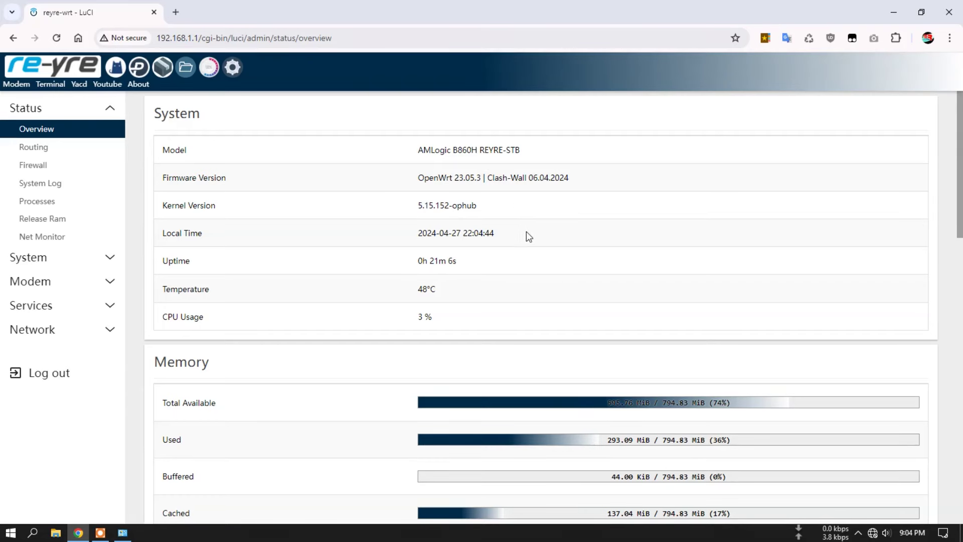
scroll(530, 236, "down", 15)
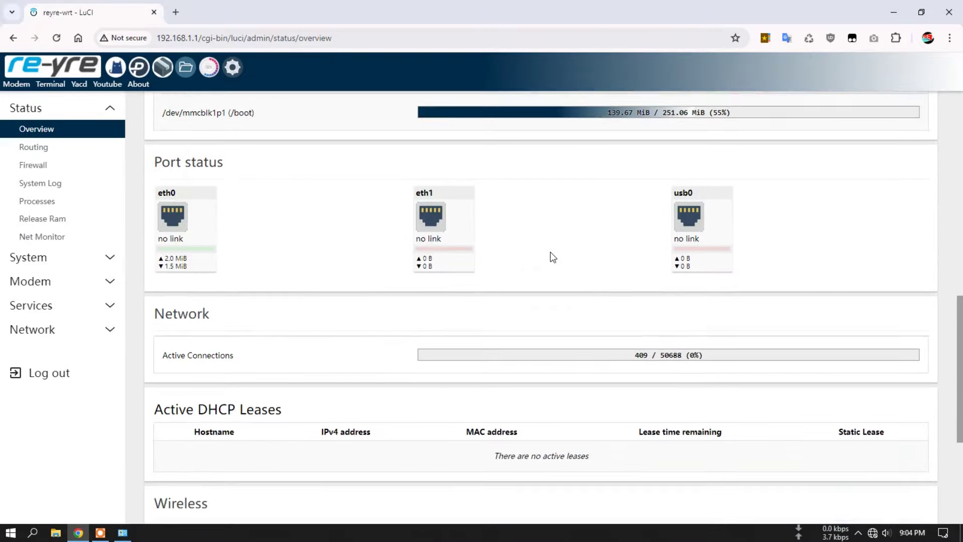
scroll(550, 252, "up", 15)
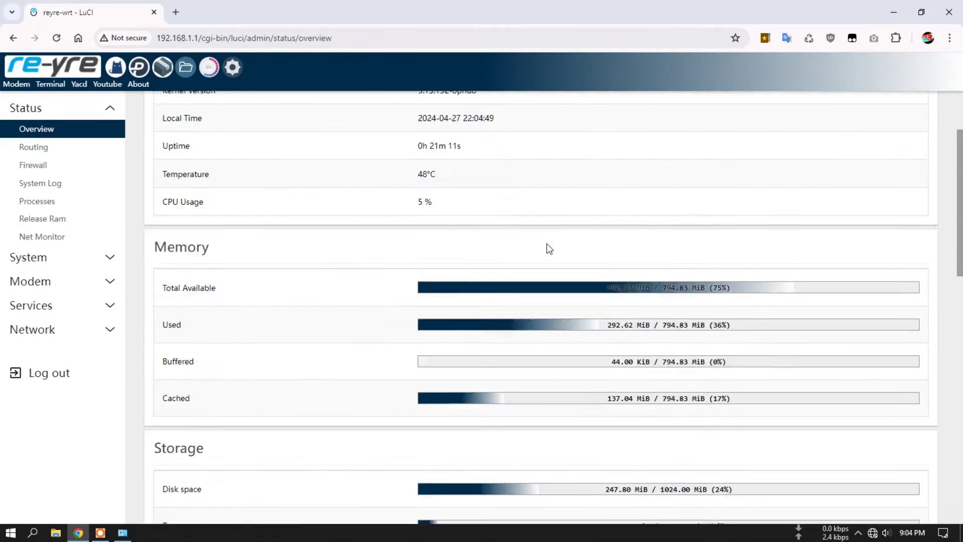